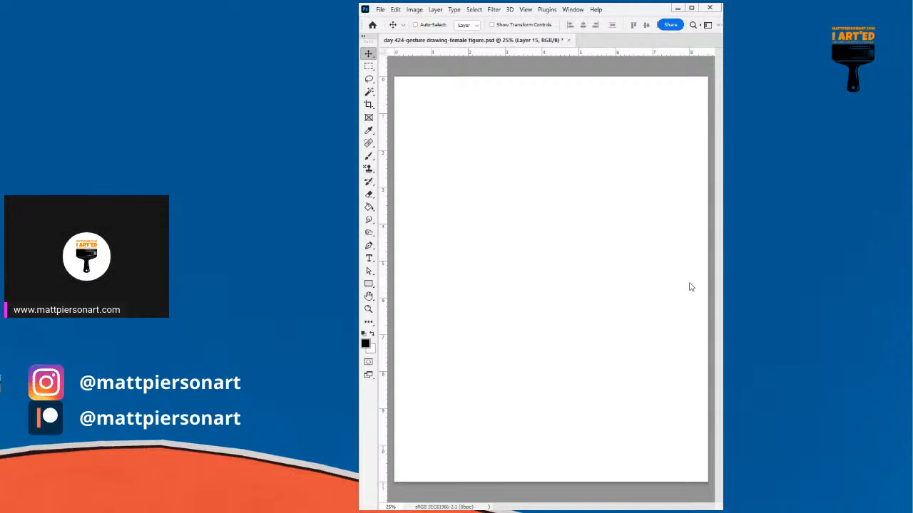
Step: Switch to the Brush tool and move the floating Layers panel beside the canvas's left edge
{"action": "mouse_move", "coordinate": [483, 260]}
{"action": "left_mouse_down"}
{"action": "mouse_move", "coordinate": [515, 235]}
{"action": "mouse_move", "coordinate": [550, 236]}
{"action": "mouse_move", "coordinate": [599, 188]}
{"action": "left_mouse_up"}
{"action": "key", "text": "b"}
{"action": "key", "text": "ctrl+z"}
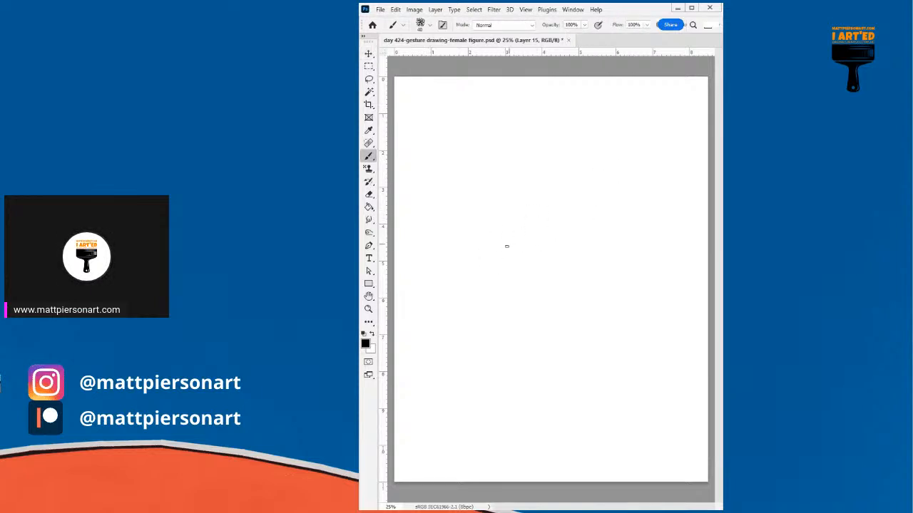
{"action": "mouse_move", "coordinate": [720, 96]}
{"action": "left_mouse_down"}
{"action": "mouse_move", "coordinate": [401, 157]}
{"action": "mouse_move", "coordinate": [360, 197]}
{"action": "mouse_move", "coordinate": [360, 216]}
{"action": "left_mouse_up"}
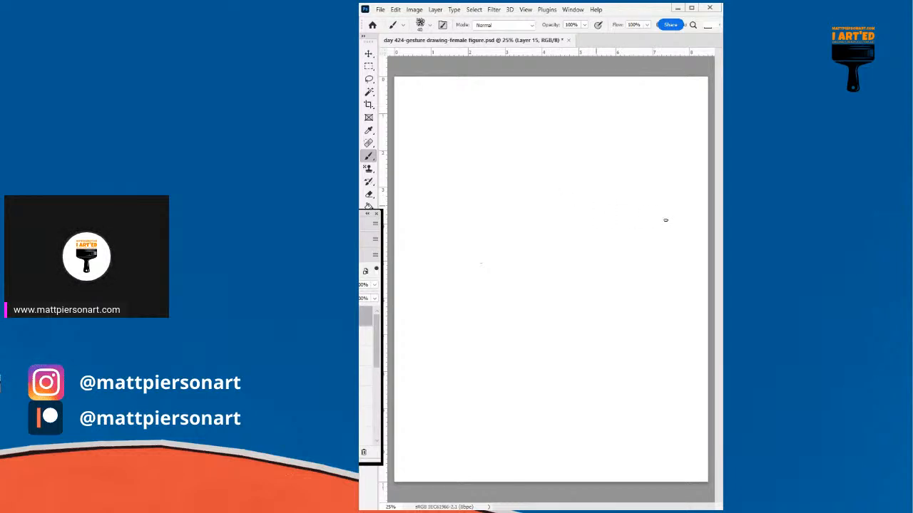
Step: Lightly sketch a leaning figure on Layer 15: the long back curve and hip, the upper arm and a boxy head
{"action": "mouse_move", "coordinate": [589, 191]}
{"action": "left_mouse_down"}
{"action": "mouse_move", "coordinate": [502, 234]}
{"action": "mouse_move", "coordinate": [432, 328]}
{"action": "left_mouse_up"}
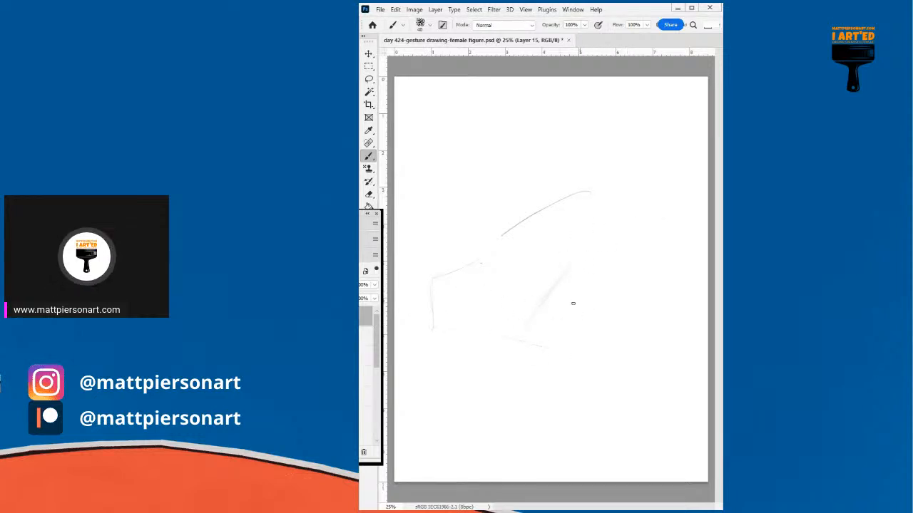
{"action": "left_click_drag", "start_coordinate": [594, 253], "coordinate": [543, 299]}
{"action": "left_click_drag", "start_coordinate": [599, 249], "coordinate": [577, 284]}
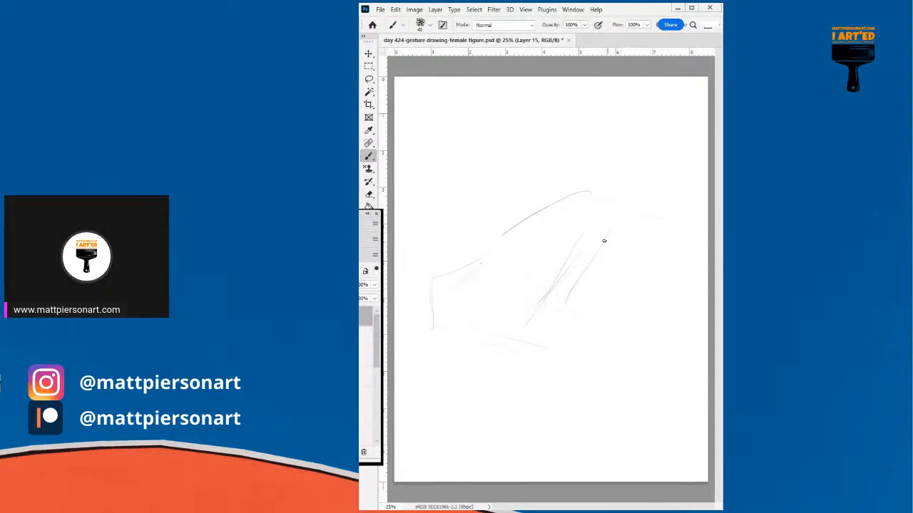
{"action": "mouse_move", "coordinate": [640, 236]}
{"action": "left_mouse_down"}
{"action": "mouse_move", "coordinate": [616, 252]}
{"action": "mouse_move", "coordinate": [654, 226]}
{"action": "left_mouse_up"}
{"action": "mouse_move", "coordinate": [672, 275]}
{"action": "left_mouse_down"}
{"action": "mouse_move", "coordinate": [693, 249]}
{"action": "mouse_move", "coordinate": [682, 273]}
{"action": "left_mouse_up"}
Step: Set the brush size to 45 and darken the figure's shoulder, upper arm and back contour down to the hip
{"action": "left_click_drag", "start_coordinate": [576, 196], "coordinate": [607, 199]}
{"action": "key", "text": "bracketright"}
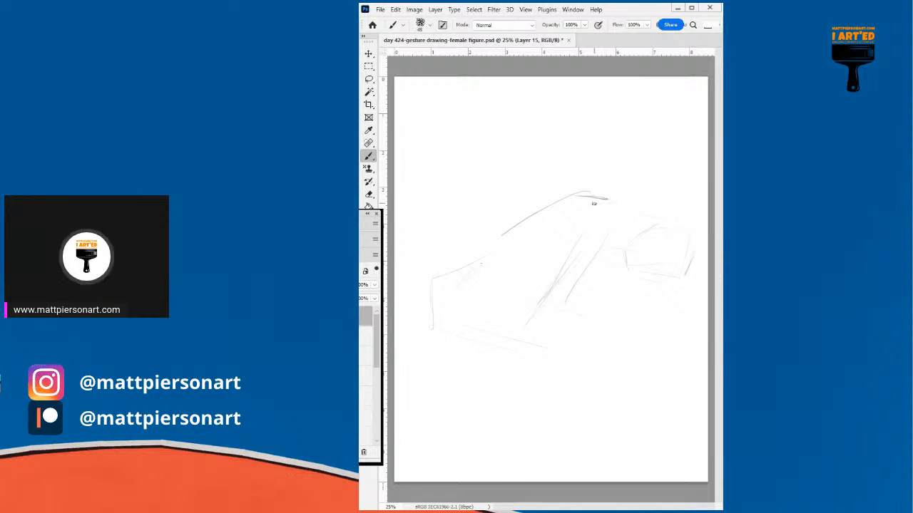
{"action": "mouse_move", "coordinate": [606, 199]}
{"action": "left_mouse_down"}
{"action": "mouse_move", "coordinate": [611, 241]}
{"action": "mouse_move", "coordinate": [565, 299]}
{"action": "left_mouse_up"}
{"action": "mouse_move", "coordinate": [604, 243]}
{"action": "left_mouse_down"}
{"action": "mouse_move", "coordinate": [553, 304]}
{"action": "mouse_move", "coordinate": [564, 255]}
{"action": "left_mouse_up"}
{"action": "mouse_move", "coordinate": [547, 284]}
{"action": "left_mouse_down"}
{"action": "mouse_move", "coordinate": [580, 225]}
{"action": "mouse_move", "coordinate": [572, 236]}
{"action": "left_mouse_up"}
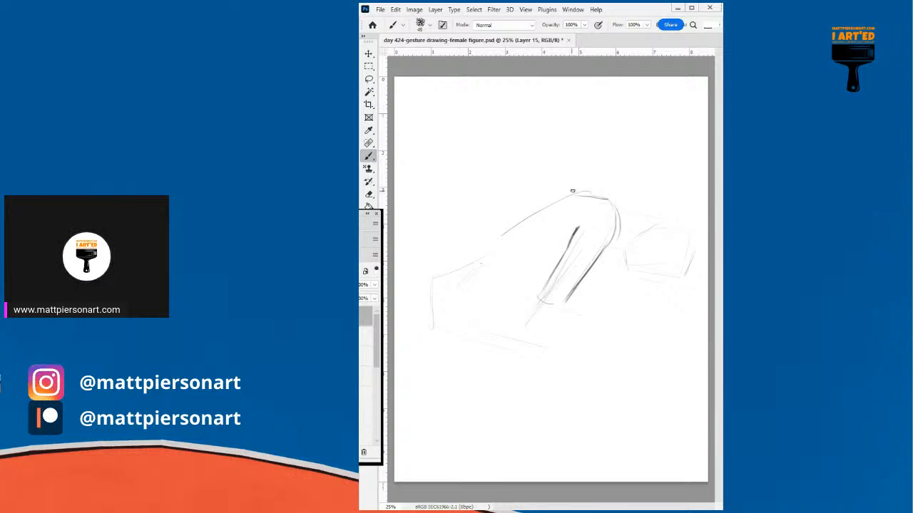
{"action": "mouse_move", "coordinate": [542, 211]}
{"action": "left_mouse_down"}
{"action": "mouse_move", "coordinate": [563, 193]}
{"action": "mouse_move", "coordinate": [610, 193]}
{"action": "mouse_move", "coordinate": [600, 199]}
{"action": "left_mouse_up"}
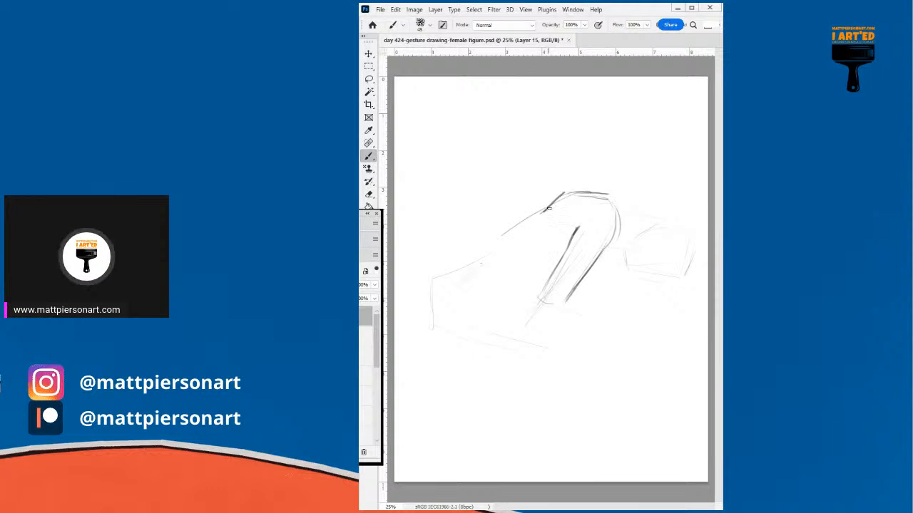
{"action": "mouse_move", "coordinate": [544, 209]}
{"action": "left_mouse_down"}
{"action": "mouse_move", "coordinate": [482, 259]}
{"action": "mouse_move", "coordinate": [424, 281]}
{"action": "left_mouse_up"}
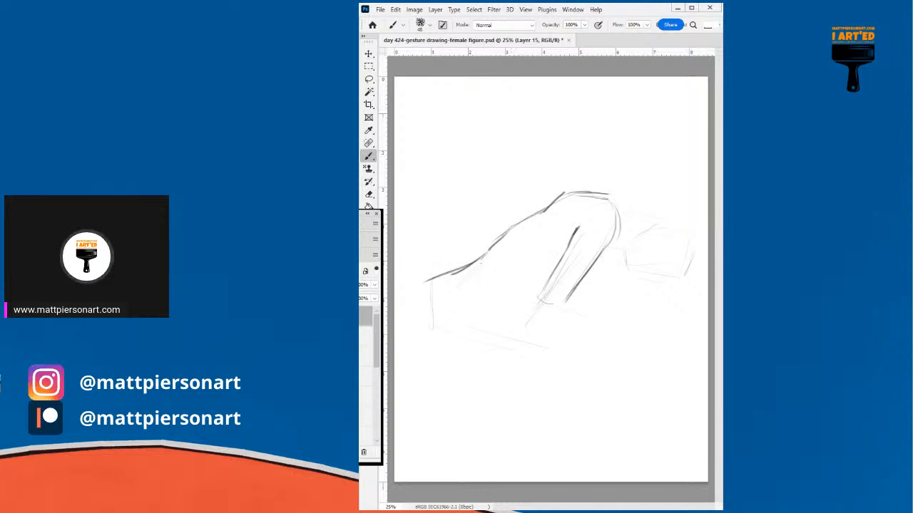
Step: Hide Layer 15 and sketch an oval head with facial guidelines and neck lines on Layer 14
{"action": "left_click", "coordinate": [281, 316]}
{"action": "left_click", "coordinate": [365, 337]}
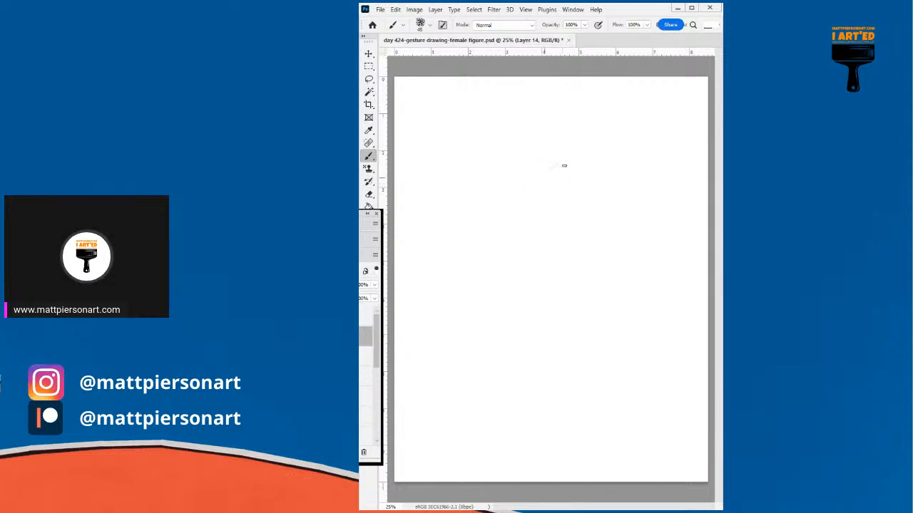
{"action": "mouse_move", "coordinate": [577, 179]}
{"action": "left_mouse_down"}
{"action": "mouse_move", "coordinate": [543, 210]}
{"action": "mouse_move", "coordinate": [571, 185]}
{"action": "mouse_move", "coordinate": [545, 181]}
{"action": "mouse_move", "coordinate": [573, 197]}
{"action": "mouse_move", "coordinate": [543, 205]}
{"action": "mouse_move", "coordinate": [572, 176]}
{"action": "mouse_move", "coordinate": [550, 218]}
{"action": "mouse_move", "coordinate": [564, 158]}
{"action": "mouse_move", "coordinate": [560, 215]}
{"action": "mouse_move", "coordinate": [555, 162]}
{"action": "left_mouse_up"}
{"action": "left_click_drag", "start_coordinate": [540, 185], "coordinate": [572, 188]}
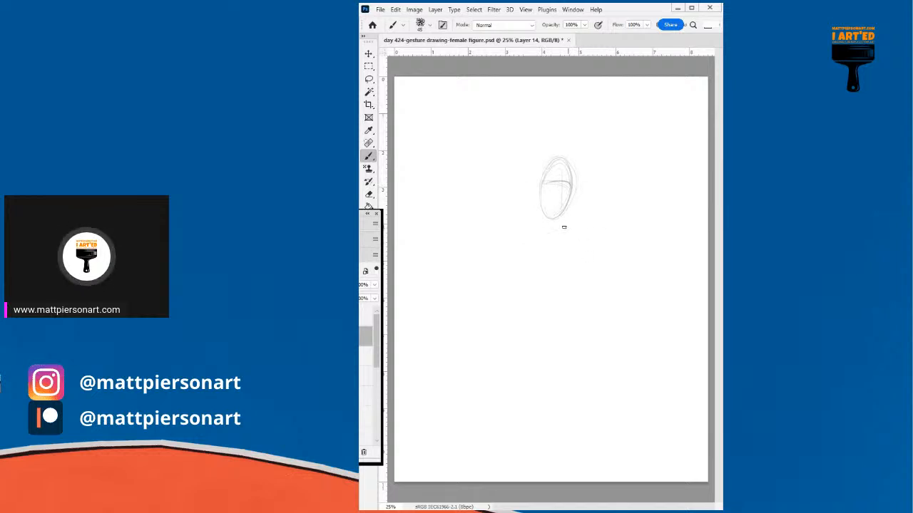
{"action": "left_click_drag", "start_coordinate": [568, 202], "coordinate": [550, 233]}
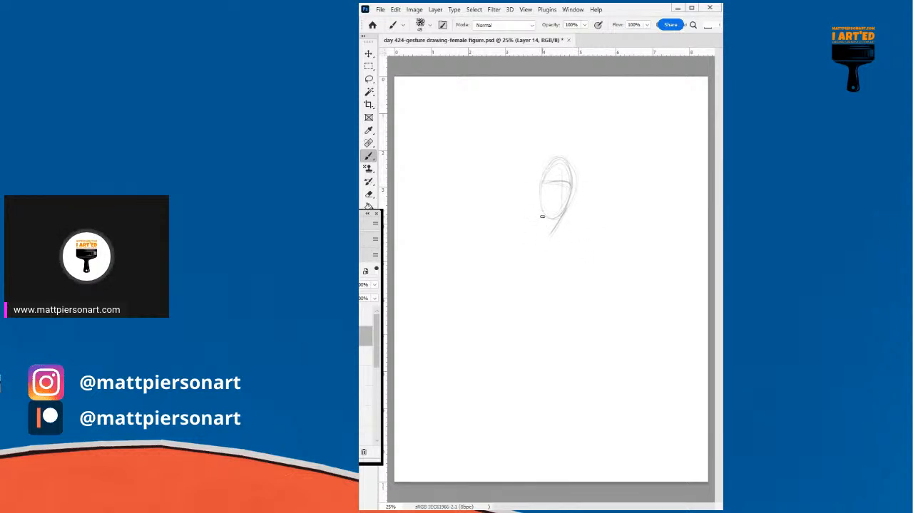
{"action": "left_click_drag", "start_coordinate": [545, 204], "coordinate": [542, 230]}
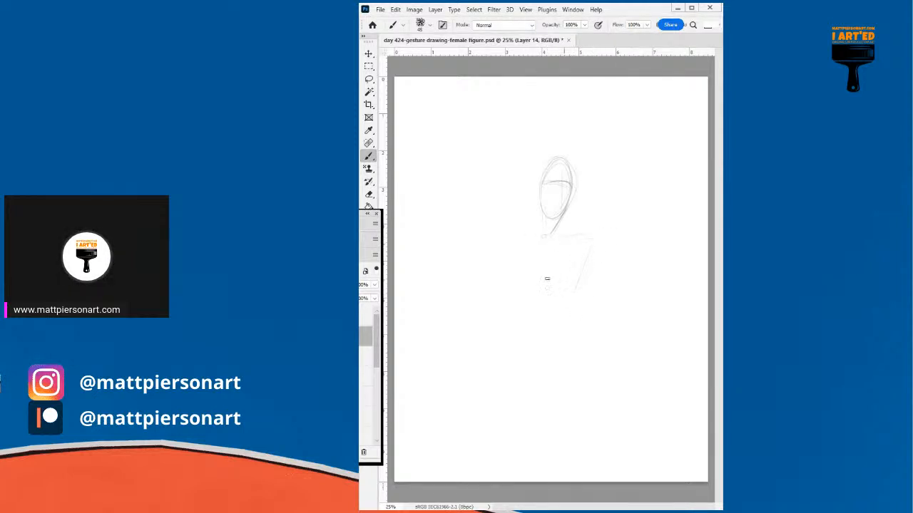
Step: Sketch the figure's torso sides below the neck, curving through the waist into the tilted hips and lower belly
{"action": "left_click_drag", "start_coordinate": [524, 243], "coordinate": [509, 281]}
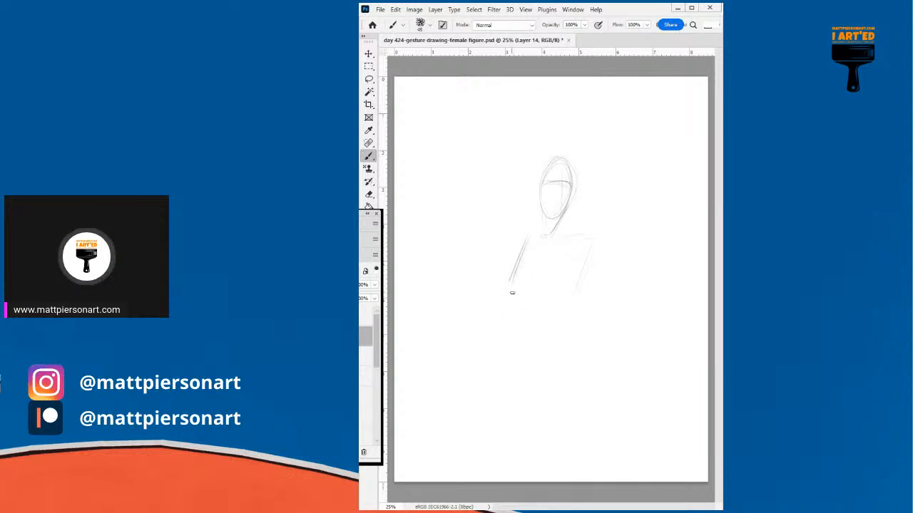
{"action": "mouse_move", "coordinate": [574, 284]}
{"action": "left_mouse_down"}
{"action": "mouse_move", "coordinate": [565, 308]}
{"action": "mouse_move", "coordinate": [512, 293]}
{"action": "mouse_move", "coordinate": [522, 320]}
{"action": "mouse_move", "coordinate": [509, 292]}
{"action": "mouse_move", "coordinate": [517, 319]}
{"action": "mouse_move", "coordinate": [566, 310]}
{"action": "mouse_move", "coordinate": [599, 341]}
{"action": "left_mouse_up"}
{"action": "left_click_drag", "start_coordinate": [511, 316], "coordinate": [545, 367]}
{"action": "left_click_drag", "start_coordinate": [606, 366], "coordinate": [600, 386]}
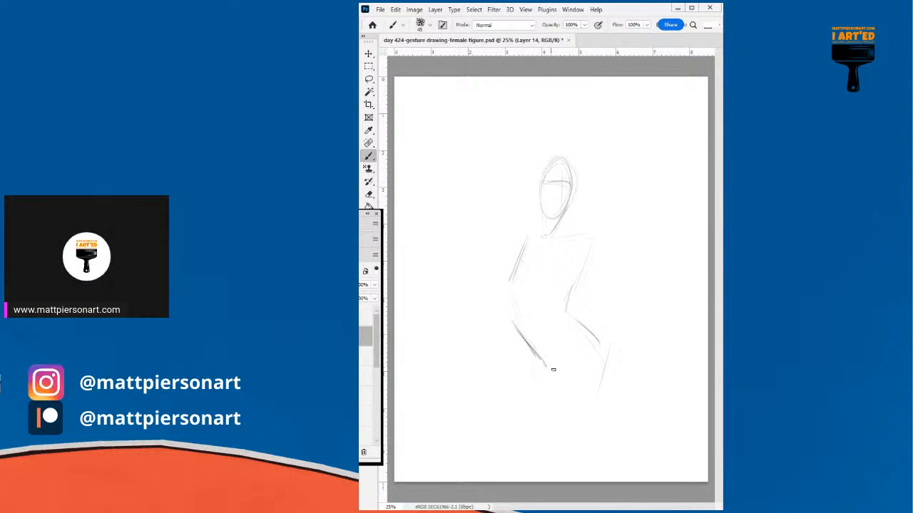
{"action": "left_click_drag", "start_coordinate": [549, 369], "coordinate": [563, 375]}
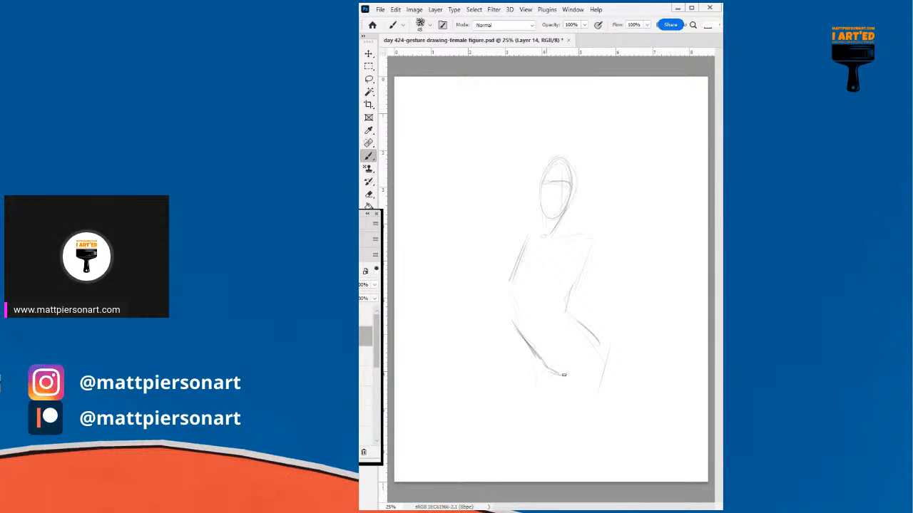
Step: Sketch both thighs with long tapering lines from the hips down toward the canvas's lower edge
{"action": "mouse_move", "coordinate": [609, 348]}
{"action": "left_mouse_down"}
{"action": "mouse_move", "coordinate": [589, 420]}
{"action": "mouse_move", "coordinate": [597, 409]}
{"action": "left_mouse_up"}
{"action": "left_click_drag", "start_coordinate": [608, 374], "coordinate": [579, 455]}
{"action": "mouse_move", "coordinate": [562, 409]}
{"action": "left_mouse_down"}
{"action": "mouse_move", "coordinate": [558, 462]}
{"action": "mouse_move", "coordinate": [572, 467]}
{"action": "left_mouse_up"}
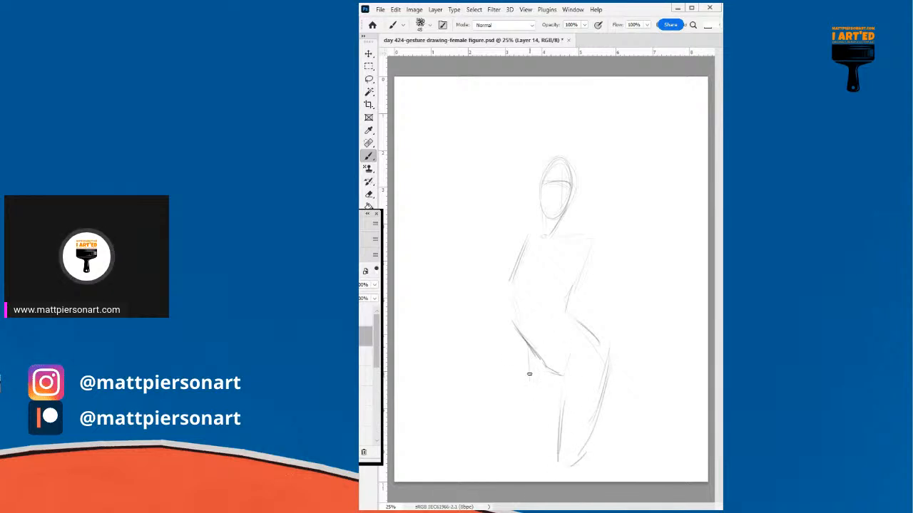
{"action": "mouse_move", "coordinate": [530, 365]}
{"action": "left_mouse_down"}
{"action": "mouse_move", "coordinate": [538, 444]}
{"action": "mouse_move", "coordinate": [532, 396]}
{"action": "mouse_move", "coordinate": [544, 441]}
{"action": "mouse_move", "coordinate": [536, 427]}
{"action": "mouse_move", "coordinate": [553, 445]}
{"action": "mouse_move", "coordinate": [619, 423]}
{"action": "mouse_move", "coordinate": [601, 463]}
{"action": "mouse_move", "coordinate": [609, 452]}
{"action": "mouse_move", "coordinate": [536, 439]}
{"action": "mouse_move", "coordinate": [563, 453]}
{"action": "left_mouse_up"}
Step: Hide Layer 14 and sketch an oval head with facial guidelines near the upper part of Layer 13
{"action": "key", "text": "Delete"}
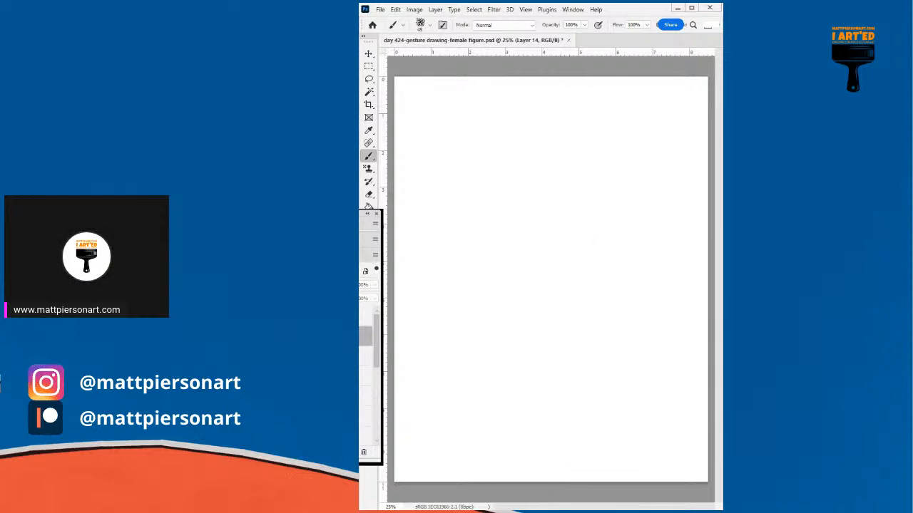
{"action": "left_click", "coordinate": [366, 356]}
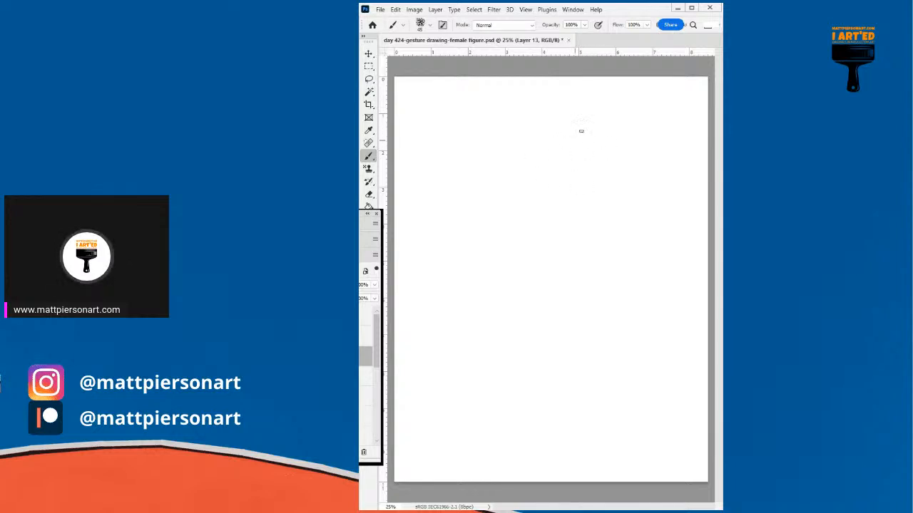
{"action": "left_click_drag", "start_coordinate": [568, 178], "coordinate": [578, 120]}
{"action": "mouse_move", "coordinate": [580, 162]}
{"action": "left_mouse_down"}
{"action": "mouse_move", "coordinate": [553, 153]}
{"action": "mouse_move", "coordinate": [581, 170]}
{"action": "mouse_move", "coordinate": [556, 140]}
{"action": "mouse_move", "coordinate": [583, 159]}
{"action": "mouse_move", "coordinate": [550, 149]}
{"action": "mouse_move", "coordinate": [579, 164]}
{"action": "mouse_move", "coordinate": [556, 146]}
{"action": "mouse_move", "coordinate": [569, 169]}
{"action": "mouse_move", "coordinate": [570, 153]}
{"action": "mouse_move", "coordinate": [555, 153]}
{"action": "mouse_move", "coordinate": [552, 162]}
{"action": "mouse_move", "coordinate": [593, 144]}
{"action": "mouse_move", "coordinate": [568, 176]}
{"action": "left_mouse_up"}
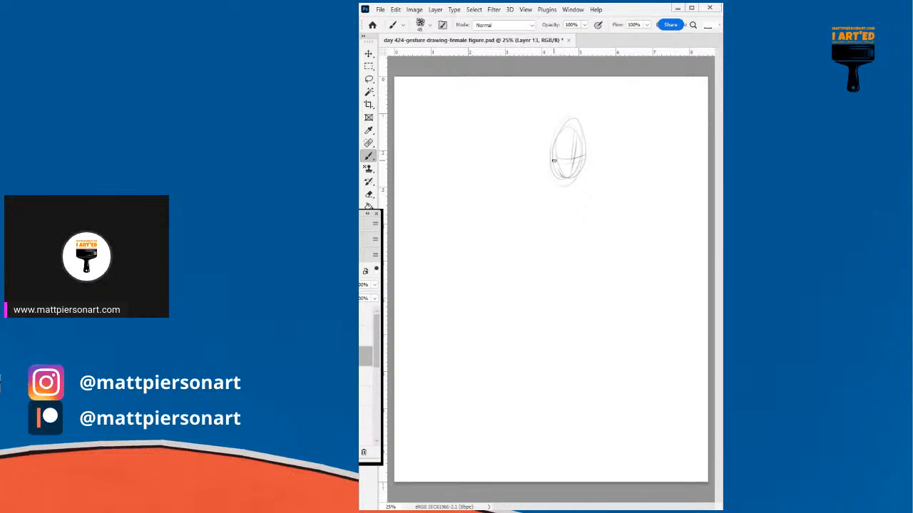
Step: Draw the neck as a dark V below the head and add short sloping shoulder lines on both sides
{"action": "left_click_drag", "start_coordinate": [551, 161], "coordinate": [548, 188]}
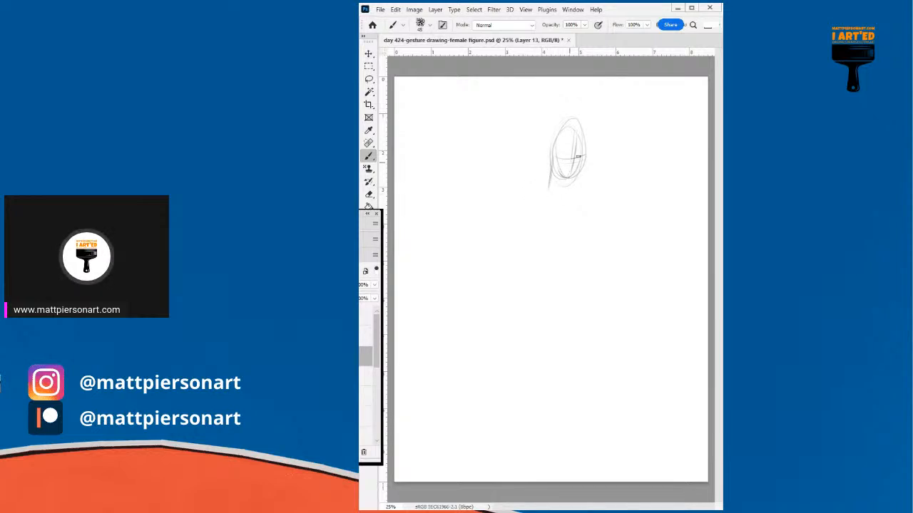
{"action": "mouse_move", "coordinate": [582, 153]}
{"action": "left_mouse_down"}
{"action": "mouse_move", "coordinate": [558, 194]}
{"action": "mouse_move", "coordinate": [568, 176]}
{"action": "mouse_move", "coordinate": [555, 195]}
{"action": "mouse_move", "coordinate": [544, 185]}
{"action": "mouse_move", "coordinate": [553, 172]}
{"action": "mouse_move", "coordinate": [554, 188]}
{"action": "mouse_move", "coordinate": [551, 170]}
{"action": "mouse_move", "coordinate": [556, 195]}
{"action": "mouse_move", "coordinate": [535, 189]}
{"action": "mouse_move", "coordinate": [600, 188]}
{"action": "mouse_move", "coordinate": [529, 188]}
{"action": "left_mouse_up"}
{"action": "mouse_move", "coordinate": [561, 183]}
{"action": "left_mouse_down"}
{"action": "mouse_move", "coordinate": [589, 188]}
{"action": "mouse_move", "coordinate": [575, 184]}
{"action": "left_mouse_up"}
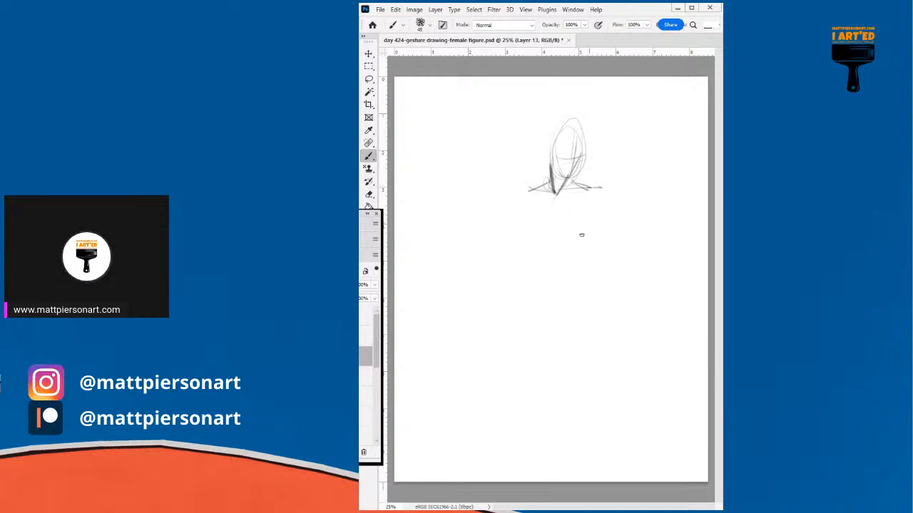
Step: Sketch and darken both torso sides, and extend them through the waist into the hips and outer thigh
{"action": "left_click_drag", "start_coordinate": [591, 207], "coordinate": [585, 239]}
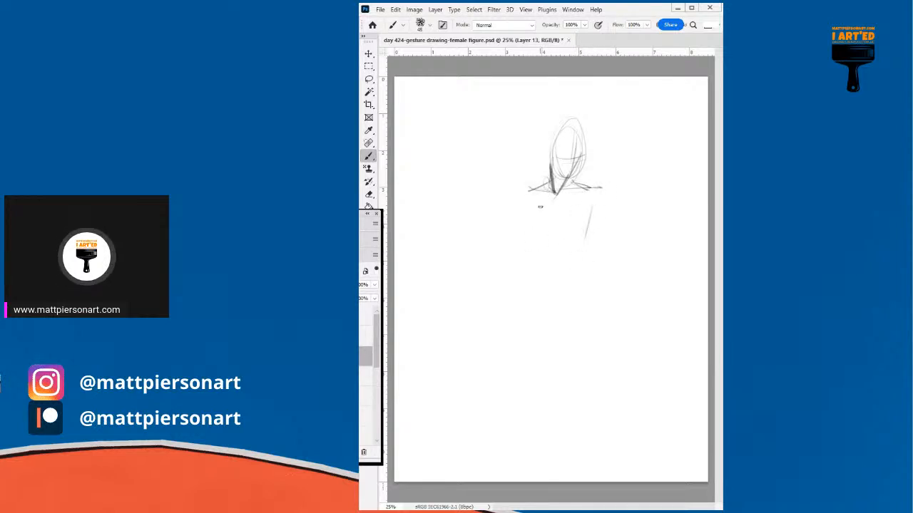
{"action": "left_click_drag", "start_coordinate": [533, 206], "coordinate": [530, 230]}
{"action": "left_click_drag", "start_coordinate": [593, 192], "coordinate": [584, 240]}
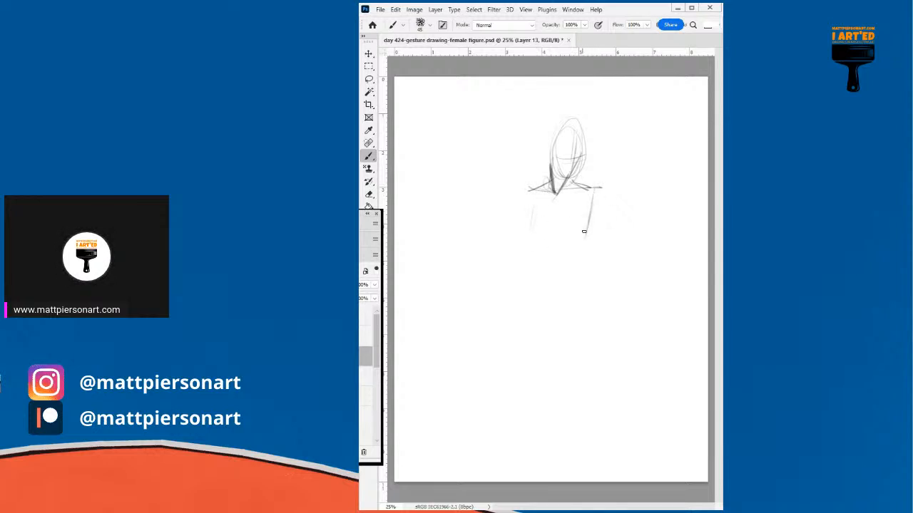
{"action": "left_click_drag", "start_coordinate": [596, 205], "coordinate": [584, 248]}
{"action": "left_click_drag", "start_coordinate": [598, 188], "coordinate": [586, 240]}
{"action": "left_click_drag", "start_coordinate": [536, 194], "coordinate": [528, 240]}
{"action": "left_click_drag", "start_coordinate": [587, 246], "coordinate": [592, 255]}
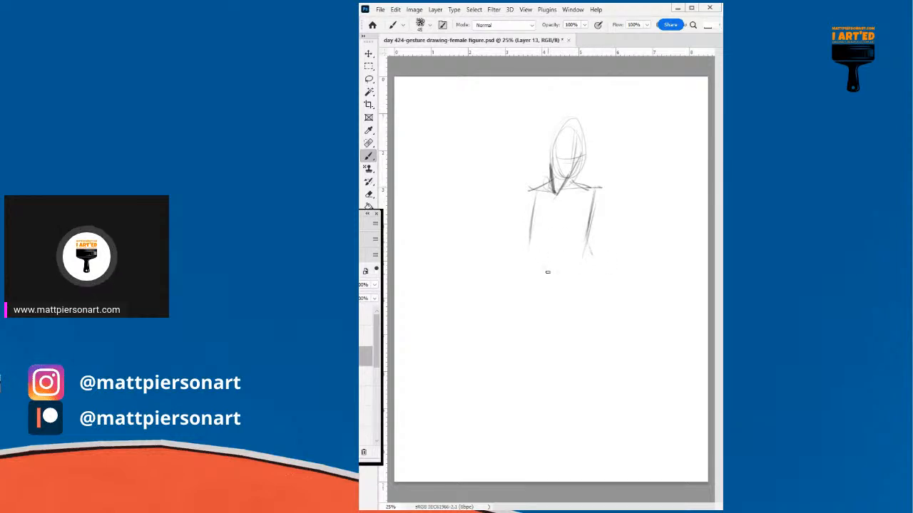
{"action": "mouse_move", "coordinate": [533, 239]}
{"action": "left_mouse_down"}
{"action": "mouse_move", "coordinate": [551, 269]}
{"action": "mouse_move", "coordinate": [590, 254]}
{"action": "mouse_move", "coordinate": [617, 288]}
{"action": "mouse_move", "coordinate": [609, 342]}
{"action": "left_mouse_up"}
{"action": "left_click_drag", "start_coordinate": [624, 282], "coordinate": [607, 341]}
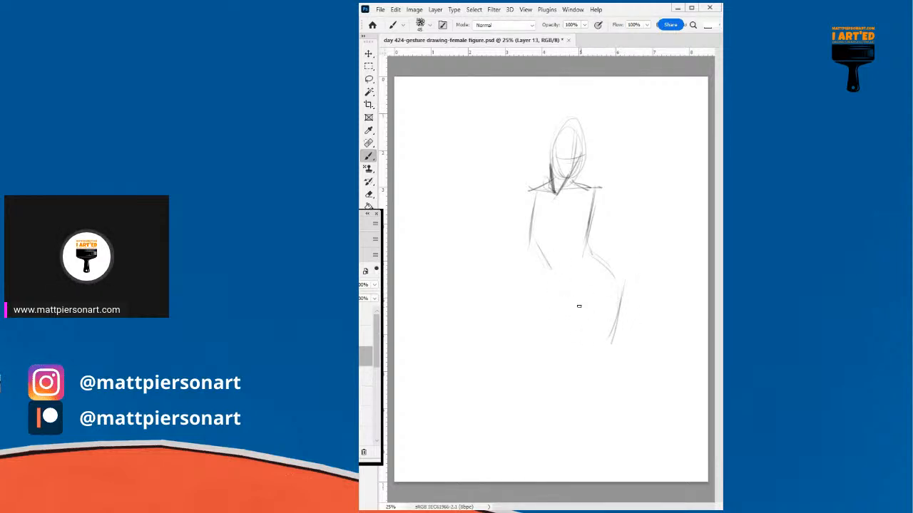
Step: Draw one arm hanging straight beside the torso and the other bent with its forearm and hand across the waist
{"action": "mouse_move", "coordinate": [523, 229]}
{"action": "left_mouse_down"}
{"action": "mouse_move", "coordinate": [503, 313]}
{"action": "mouse_move", "coordinate": [517, 263]}
{"action": "mouse_move", "coordinate": [504, 311]}
{"action": "left_mouse_up"}
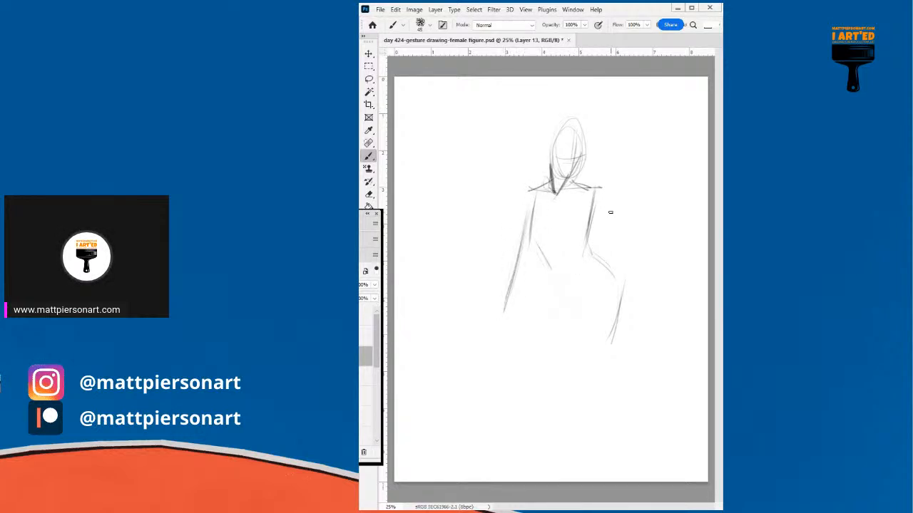
{"action": "left_click_drag", "start_coordinate": [598, 190], "coordinate": [622, 258]}
{"action": "mouse_move", "coordinate": [559, 261]}
{"action": "left_mouse_down"}
{"action": "mouse_move", "coordinate": [628, 251]}
{"action": "mouse_move", "coordinate": [555, 254]}
{"action": "mouse_move", "coordinate": [549, 269]}
{"action": "mouse_move", "coordinate": [560, 272]}
{"action": "left_mouse_up"}
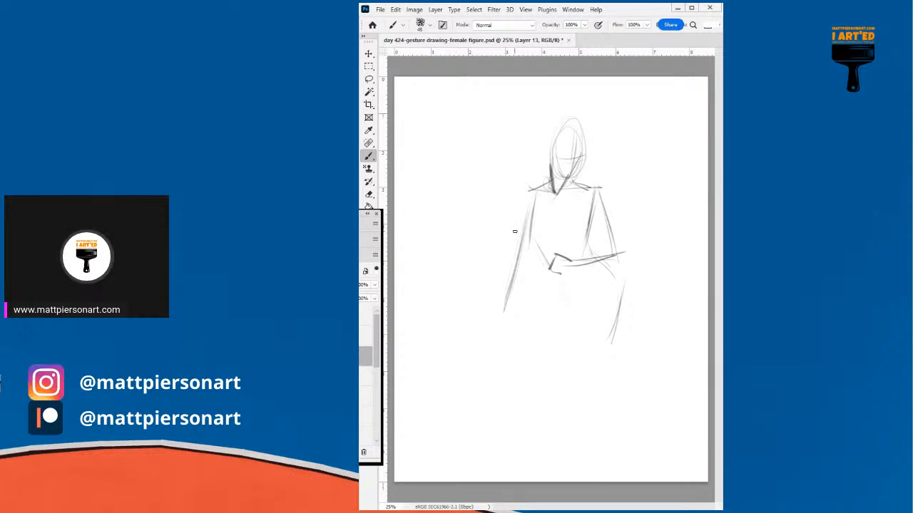
Step: Hide Layer 13 and sketch the upper contour of a horizontal torso rising into the hip on Layer 12
{"action": "left_click", "coordinate": [361, 356]}
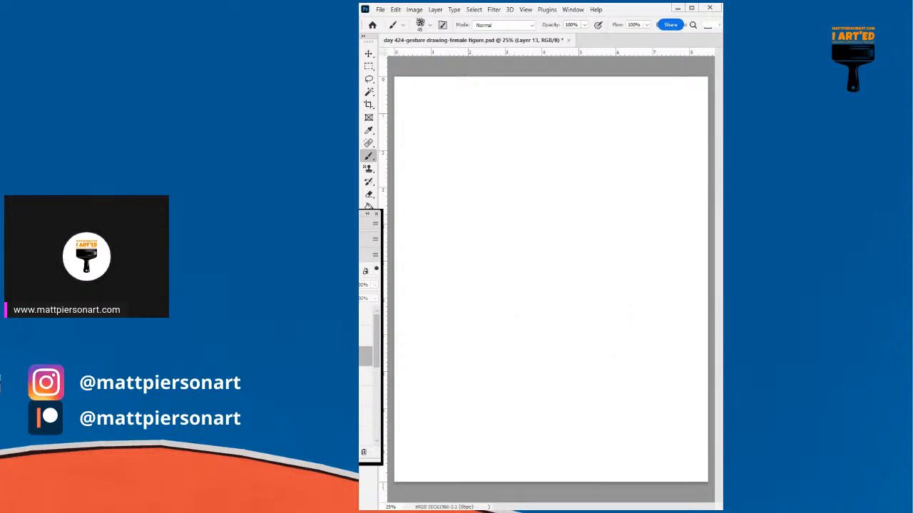
{"action": "left_click", "coordinate": [365, 377]}
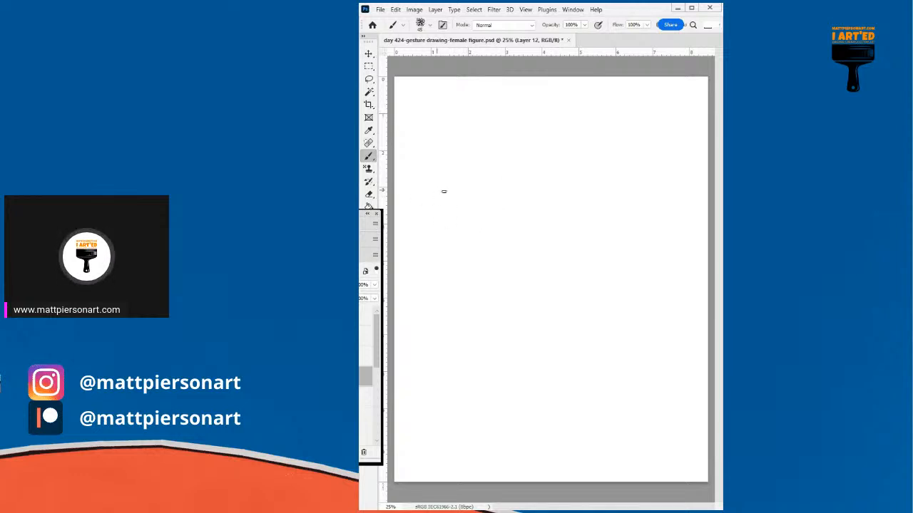
{"action": "mouse_move", "coordinate": [435, 202]}
{"action": "left_mouse_down"}
{"action": "mouse_move", "coordinate": [460, 171]}
{"action": "mouse_move", "coordinate": [516, 208]}
{"action": "mouse_move", "coordinate": [539, 210]}
{"action": "mouse_move", "coordinate": [525, 212]}
{"action": "mouse_move", "coordinate": [599, 192]}
{"action": "mouse_move", "coordinate": [577, 191]}
{"action": "mouse_move", "coordinate": [588, 188]}
{"action": "mouse_move", "coordinate": [611, 197]}
{"action": "left_mouse_up"}
Step: Draw the thigh below the raised hip with tapering front and back contours, darkening the back edge
{"action": "left_click_drag", "start_coordinate": [622, 237], "coordinate": [617, 309]}
{"action": "left_click_drag", "start_coordinate": [624, 247], "coordinate": [595, 339]}
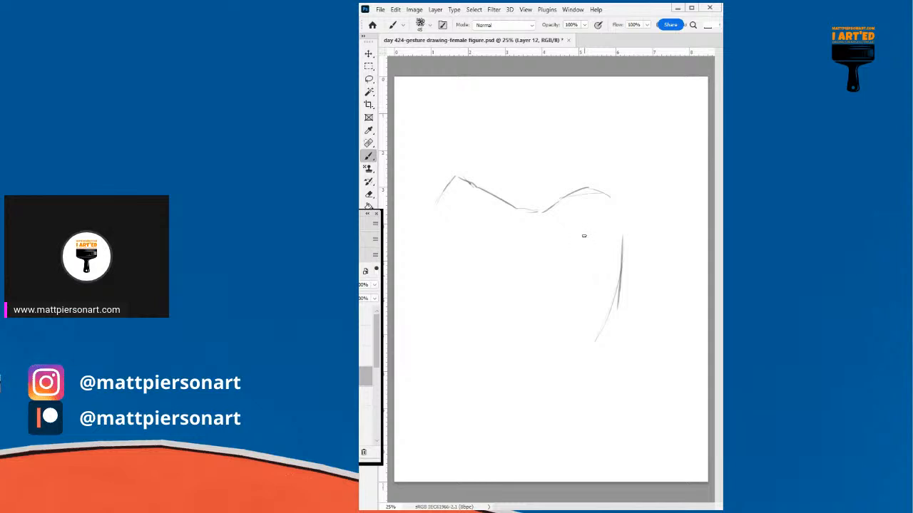
{"action": "left_click_drag", "start_coordinate": [587, 237], "coordinate": [583, 341]}
{"action": "left_click_drag", "start_coordinate": [620, 275], "coordinate": [600, 329]}
{"action": "mouse_move", "coordinate": [617, 291]}
{"action": "left_mouse_down"}
{"action": "mouse_move", "coordinate": [602, 329]}
{"action": "mouse_move", "coordinate": [577, 325]}
{"action": "mouse_move", "coordinate": [582, 343]}
{"action": "left_mouse_up"}
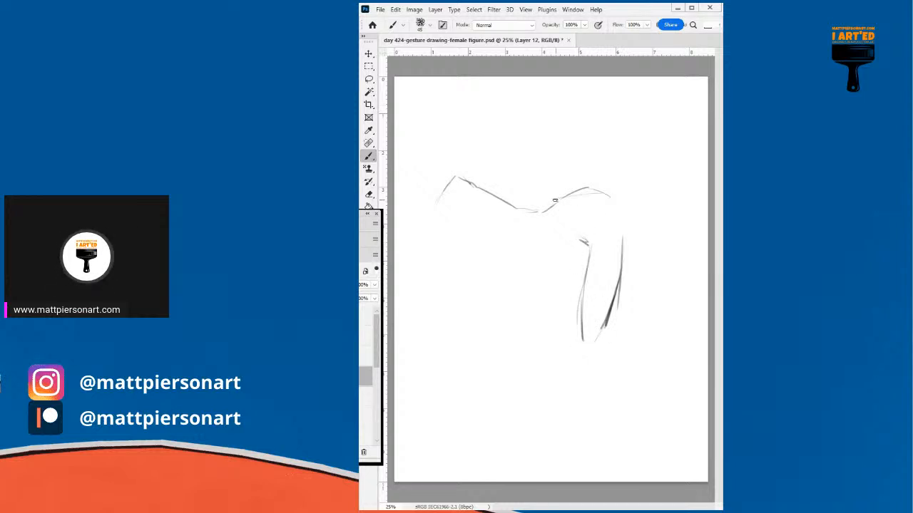
Step: Strengthen the lower back and hip curve, and add the belly line, second thigh edge, and short calf and arm lines
{"action": "mouse_move", "coordinate": [525, 205]}
{"action": "left_mouse_down"}
{"action": "mouse_move", "coordinate": [556, 203]}
{"action": "mouse_move", "coordinate": [589, 179]}
{"action": "mouse_move", "coordinate": [615, 194]}
{"action": "mouse_move", "coordinate": [611, 182]}
{"action": "left_mouse_up"}
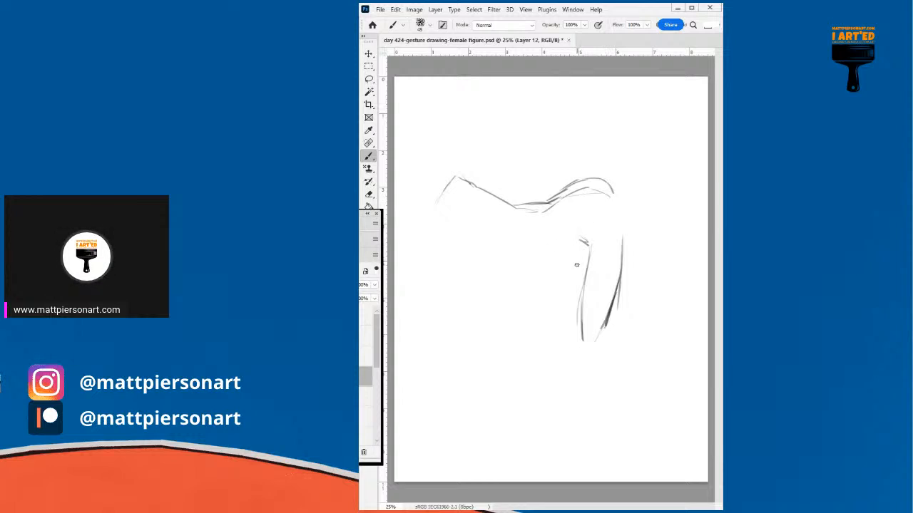
{"action": "left_click_drag", "start_coordinate": [580, 240], "coordinate": [590, 248]}
{"action": "left_click_drag", "start_coordinate": [584, 240], "coordinate": [519, 251]}
{"action": "left_click_drag", "start_coordinate": [579, 239], "coordinate": [576, 283]}
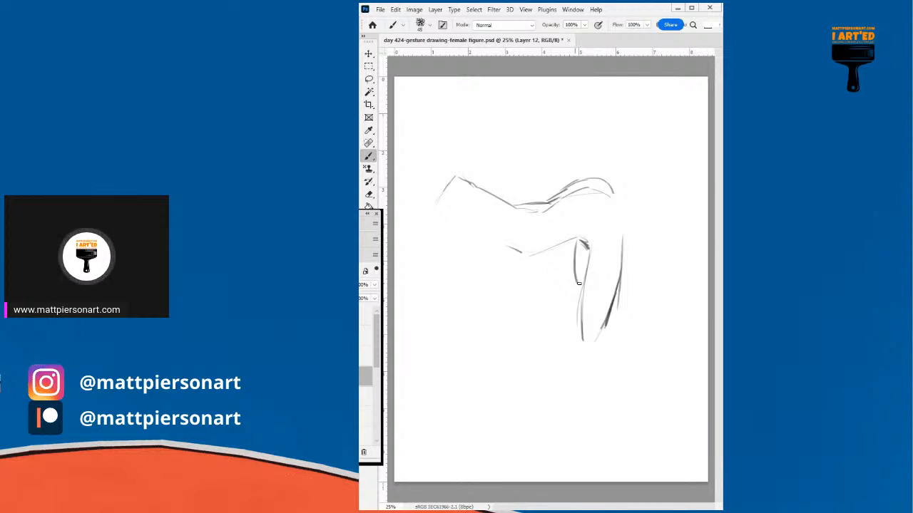
{"action": "left_click_drag", "start_coordinate": [619, 264], "coordinate": [653, 258]}
{"action": "mouse_move", "coordinate": [502, 244]}
{"action": "left_mouse_down"}
{"action": "mouse_move", "coordinate": [512, 250]}
{"action": "mouse_move", "coordinate": [481, 293]}
{"action": "left_mouse_up"}
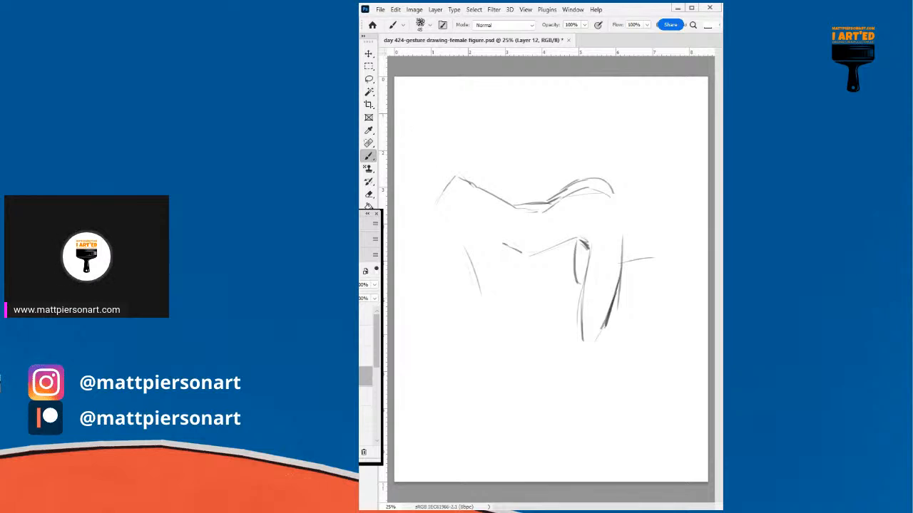
Step: Hide Layer 12 and make Layer 11 the active layer
{"action": "left_click", "coordinate": [361, 376]}
{"action": "left_click", "coordinate": [366, 397]}
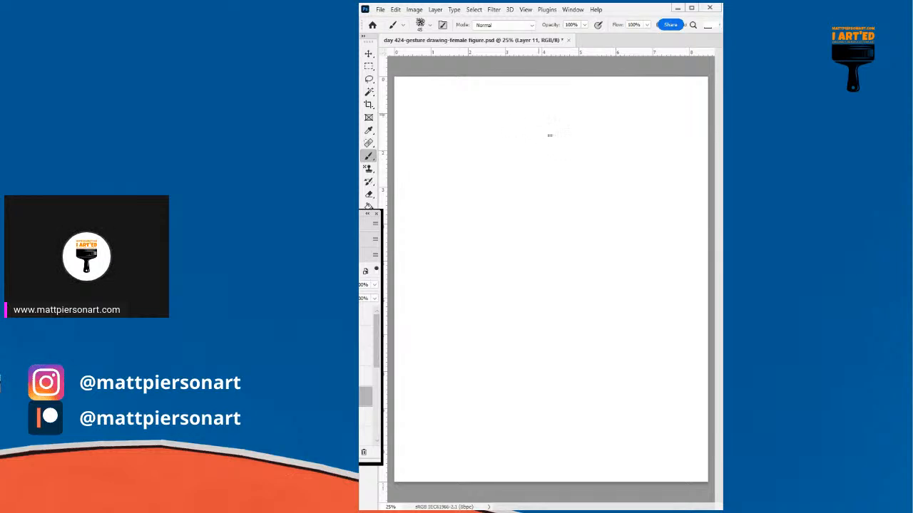
Step: Block in a tilted head, a shoulder line, and light torso and hip gesture lines on Layer 11
{"action": "mouse_move", "coordinate": [517, 129]}
{"action": "left_mouse_down"}
{"action": "mouse_move", "coordinate": [532, 175]}
{"action": "mouse_move", "coordinate": [560, 171]}
{"action": "left_mouse_up"}
{"action": "left_click_drag", "start_coordinate": [549, 131], "coordinate": [559, 157]}
{"action": "left_click_drag", "start_coordinate": [521, 119], "coordinate": [545, 110]}
{"action": "mouse_move", "coordinate": [548, 120]}
{"action": "left_mouse_down"}
{"action": "mouse_move", "coordinate": [558, 162]}
{"action": "mouse_move", "coordinate": [550, 172]}
{"action": "mouse_move", "coordinate": [584, 176]}
{"action": "left_mouse_up"}
{"action": "left_click_drag", "start_coordinate": [556, 229], "coordinate": [573, 277]}
{"action": "left_click_drag", "start_coordinate": [513, 318], "coordinate": [512, 345]}
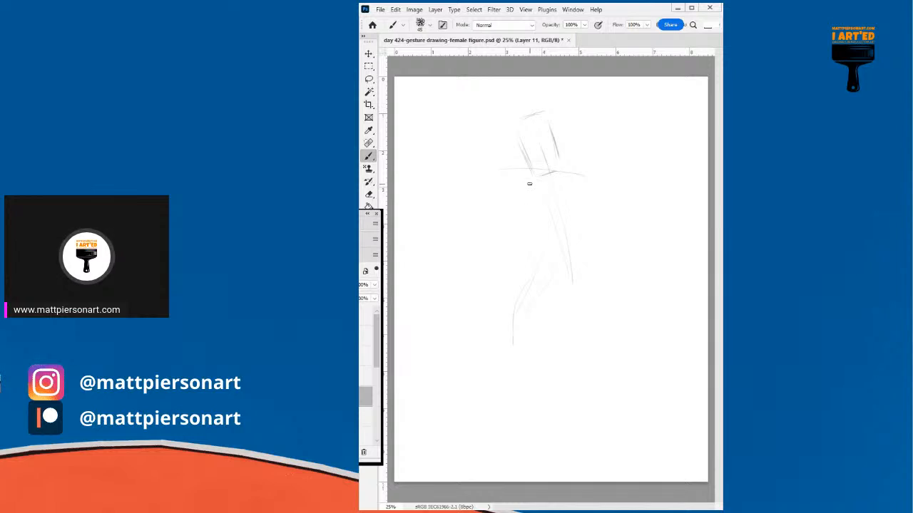
Step: Draw the shoulders, the arm crossing the torso with its forearm extended downward, and the outer upper-arm contour
{"action": "left_click_drag", "start_coordinate": [531, 165], "coordinate": [516, 172]}
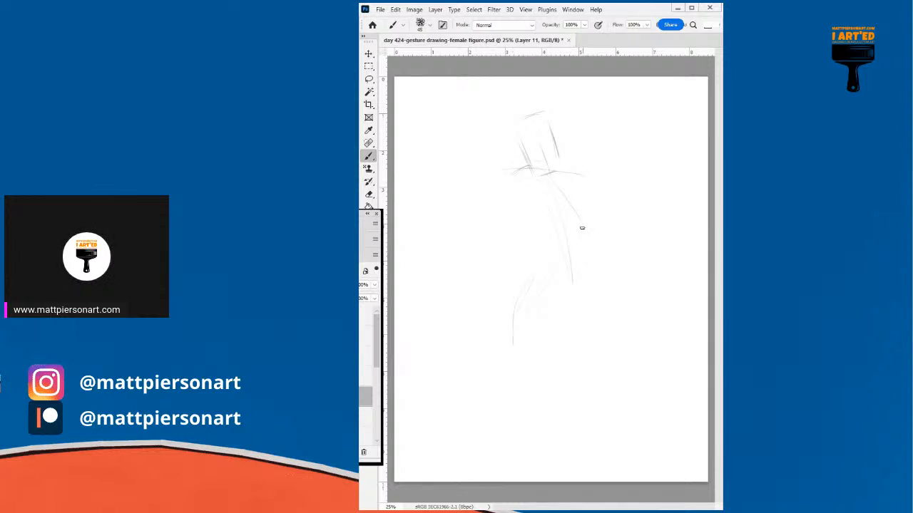
{"action": "mouse_move", "coordinate": [553, 218]}
{"action": "left_mouse_down"}
{"action": "mouse_move", "coordinate": [581, 239]}
{"action": "mouse_move", "coordinate": [555, 226]}
{"action": "mouse_move", "coordinate": [577, 237]}
{"action": "mouse_move", "coordinate": [569, 231]}
{"action": "mouse_move", "coordinate": [584, 225]}
{"action": "mouse_move", "coordinate": [613, 255]}
{"action": "mouse_move", "coordinate": [623, 286]}
{"action": "left_mouse_up"}
{"action": "left_click_drag", "start_coordinate": [611, 247], "coordinate": [634, 290]}
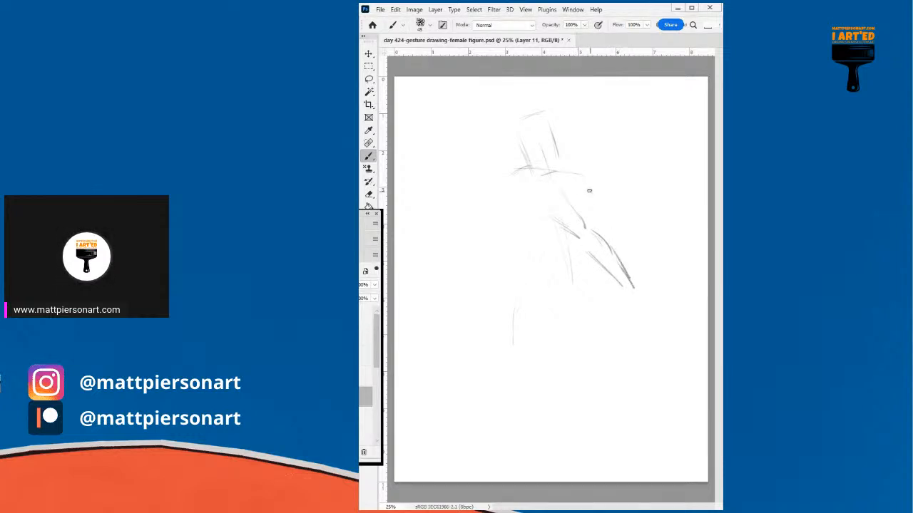
{"action": "left_click_drag", "start_coordinate": [586, 198], "coordinate": [583, 221]}
{"action": "mouse_move", "coordinate": [564, 170]}
{"action": "left_mouse_down"}
{"action": "mouse_move", "coordinate": [585, 175]}
{"action": "mouse_move", "coordinate": [598, 211]}
{"action": "mouse_move", "coordinate": [590, 227]}
{"action": "left_mouse_up"}
{"action": "mouse_move", "coordinate": [596, 190]}
{"action": "left_mouse_down"}
{"action": "mouse_move", "coordinate": [597, 233]}
{"action": "mouse_move", "coordinate": [574, 289]}
{"action": "left_mouse_up"}
Step: Darken the torso contour through the near arm, waist and hip, adding the far waist and crossing-arm lines
{"action": "mouse_move", "coordinate": [520, 171]}
{"action": "left_mouse_down"}
{"action": "mouse_move", "coordinate": [504, 237]}
{"action": "mouse_move", "coordinate": [532, 271]}
{"action": "left_mouse_up"}
{"action": "mouse_move", "coordinate": [510, 229]}
{"action": "left_mouse_down"}
{"action": "mouse_move", "coordinate": [526, 277]}
{"action": "mouse_move", "coordinate": [535, 277]}
{"action": "mouse_move", "coordinate": [531, 286]}
{"action": "mouse_move", "coordinate": [526, 259]}
{"action": "mouse_move", "coordinate": [505, 294]}
{"action": "left_mouse_up"}
{"action": "left_click_drag", "start_coordinate": [525, 264], "coordinate": [504, 317]}
{"action": "left_click_drag", "start_coordinate": [578, 268], "coordinate": [579, 302]}
{"action": "left_click_drag", "start_coordinate": [539, 203], "coordinate": [571, 234]}
{"action": "left_click_drag", "start_coordinate": [505, 316], "coordinate": [524, 346]}
{"action": "left_click_drag", "start_coordinate": [530, 167], "coordinate": [551, 184]}
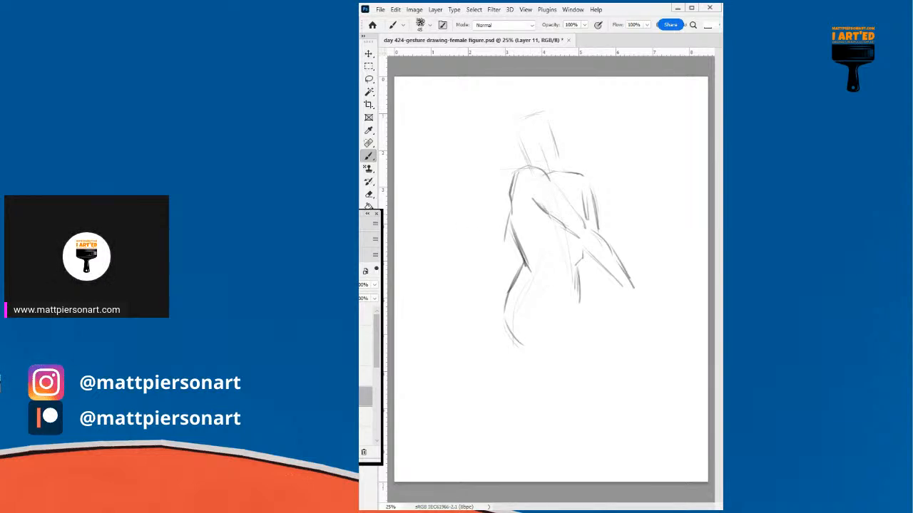
Step: Hide Layer 11, make Layer 10 active, and sketch a head with a centre line and pointed chin near the upper right of the page
{"action": "left_click_drag", "start_coordinate": [375, 355], "coordinate": [376, 374]}
{"action": "left_click", "coordinate": [369, 372]}
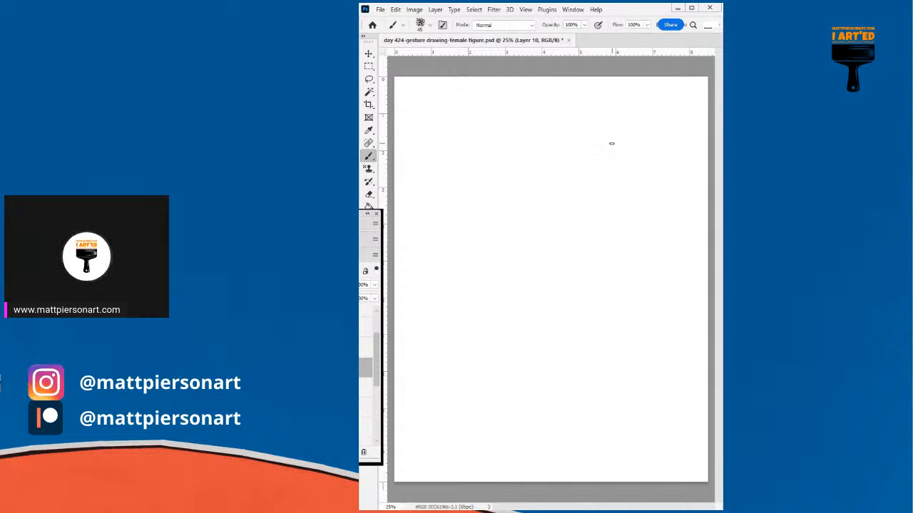
{"action": "mouse_move", "coordinate": [612, 154]}
{"action": "left_mouse_down"}
{"action": "mouse_move", "coordinate": [615, 190]}
{"action": "mouse_move", "coordinate": [612, 121]}
{"action": "mouse_move", "coordinate": [641, 140]}
{"action": "mouse_move", "coordinate": [634, 129]}
{"action": "mouse_move", "coordinate": [638, 185]}
{"action": "left_mouse_up"}
{"action": "mouse_move", "coordinate": [644, 136]}
{"action": "left_mouse_down"}
{"action": "mouse_move", "coordinate": [635, 172]}
{"action": "mouse_move", "coordinate": [616, 133]}
{"action": "mouse_move", "coordinate": [637, 188]}
{"action": "left_mouse_up"}
{"action": "mouse_move", "coordinate": [629, 137]}
{"action": "left_mouse_down"}
{"action": "mouse_move", "coordinate": [624, 179]}
{"action": "mouse_move", "coordinate": [643, 155]}
{"action": "mouse_move", "coordinate": [643, 174]}
{"action": "mouse_move", "coordinate": [630, 180]}
{"action": "left_mouse_up"}
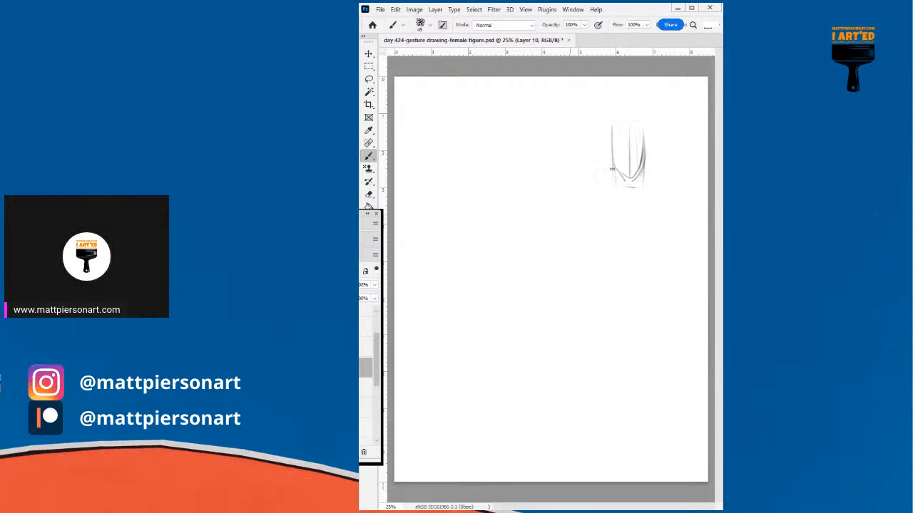
Step: Draw the bent limb running down from below the head to its planted end, and add the contour sloping away behind it
{"action": "mouse_move", "coordinate": [604, 180]}
{"action": "left_mouse_down"}
{"action": "mouse_move", "coordinate": [553, 238]}
{"action": "mouse_move", "coordinate": [594, 189]}
{"action": "mouse_move", "coordinate": [557, 234]}
{"action": "mouse_move", "coordinate": [580, 198]}
{"action": "mouse_move", "coordinate": [564, 244]}
{"action": "mouse_move", "coordinate": [570, 208]}
{"action": "mouse_move", "coordinate": [571, 308]}
{"action": "left_mouse_up"}
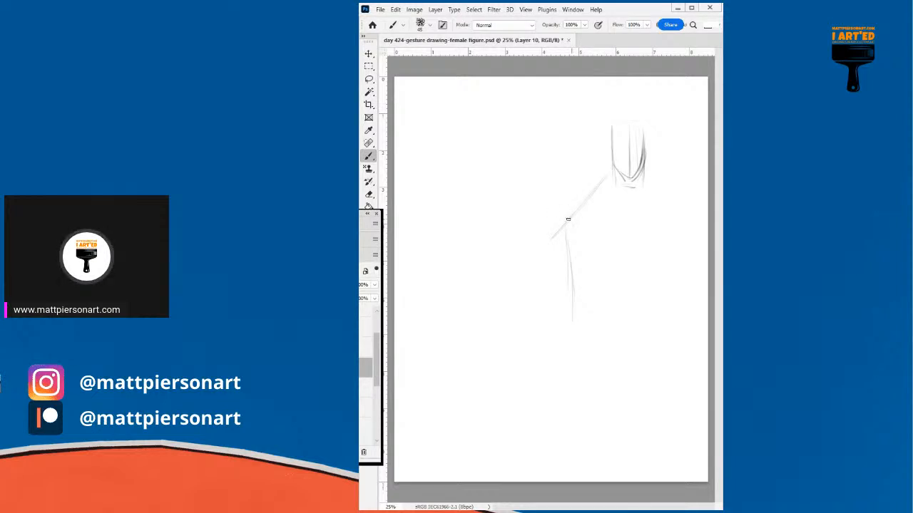
{"action": "left_click_drag", "start_coordinate": [579, 241], "coordinate": [580, 294]}
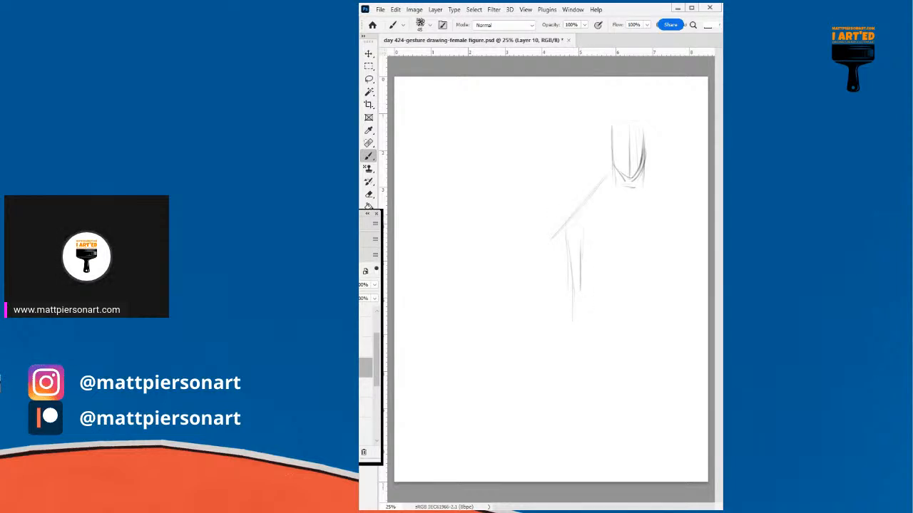
{"action": "mouse_move", "coordinate": [562, 241]}
{"action": "left_mouse_down"}
{"action": "mouse_move", "coordinate": [566, 295]}
{"action": "mouse_move", "coordinate": [579, 286]}
{"action": "mouse_move", "coordinate": [597, 304]}
{"action": "left_mouse_up"}
{"action": "mouse_move", "coordinate": [563, 224]}
{"action": "left_mouse_down"}
{"action": "mouse_move", "coordinate": [607, 170]}
{"action": "mouse_move", "coordinate": [612, 193]}
{"action": "mouse_move", "coordinate": [581, 230]}
{"action": "mouse_move", "coordinate": [593, 217]}
{"action": "mouse_move", "coordinate": [582, 224]}
{"action": "mouse_move", "coordinate": [574, 209]}
{"action": "mouse_move", "coordinate": [580, 285]}
{"action": "left_mouse_up"}
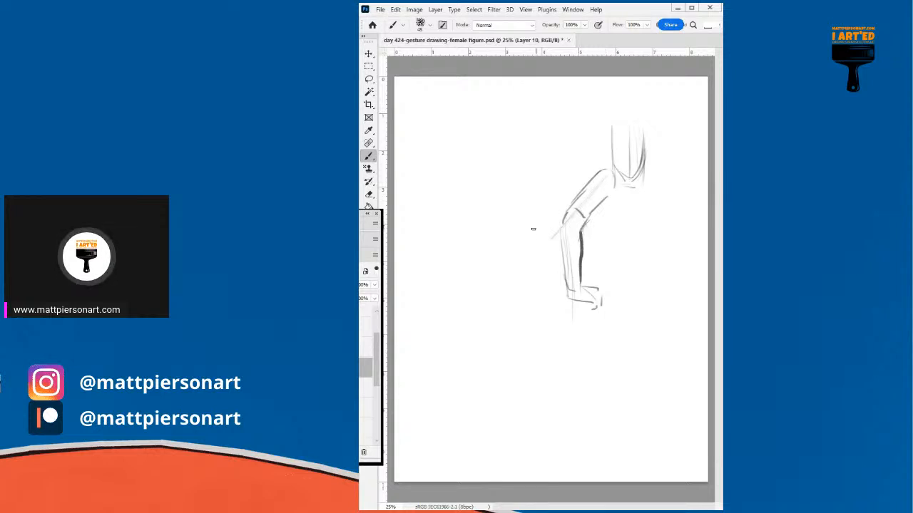
{"action": "mouse_move", "coordinate": [568, 220]}
{"action": "left_mouse_down"}
{"action": "mouse_move", "coordinate": [538, 235]}
{"action": "mouse_move", "coordinate": [547, 230]}
{"action": "mouse_move", "coordinate": [506, 235]}
{"action": "mouse_move", "coordinate": [489, 260]}
{"action": "left_mouse_up"}
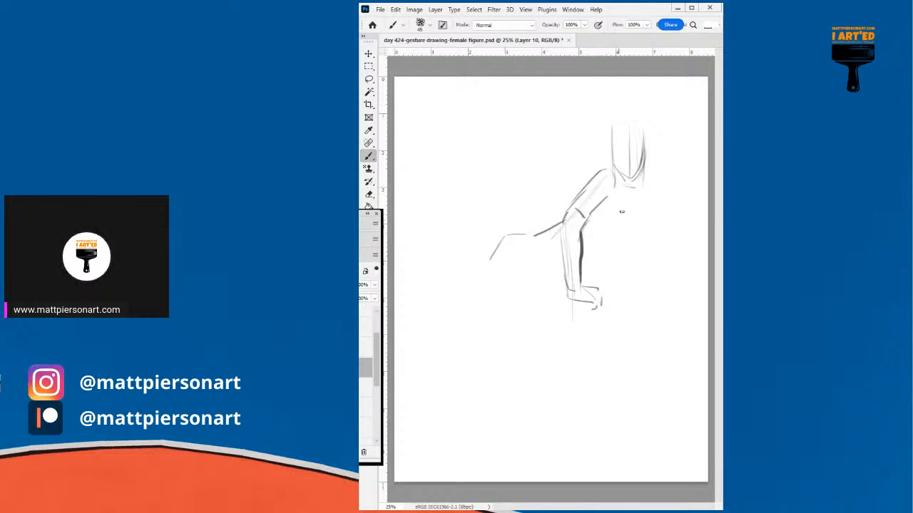
{"action": "mouse_move", "coordinate": [621, 179]}
{"action": "left_mouse_down"}
{"action": "mouse_move", "coordinate": [633, 207]}
{"action": "mouse_move", "coordinate": [630, 247]}
{"action": "mouse_move", "coordinate": [638, 240]}
{"action": "mouse_move", "coordinate": [627, 248]}
{"action": "mouse_move", "coordinate": [636, 246]}
{"action": "mouse_move", "coordinate": [554, 271]}
{"action": "left_mouse_up"}
Step: Hide Layer 10, make Layer 9 active, and sketch a long sweeping body curve ending in a box-shaped head at the lower right
{"action": "key", "text": "Delete"}
{"action": "left_click", "coordinate": [365, 388]}
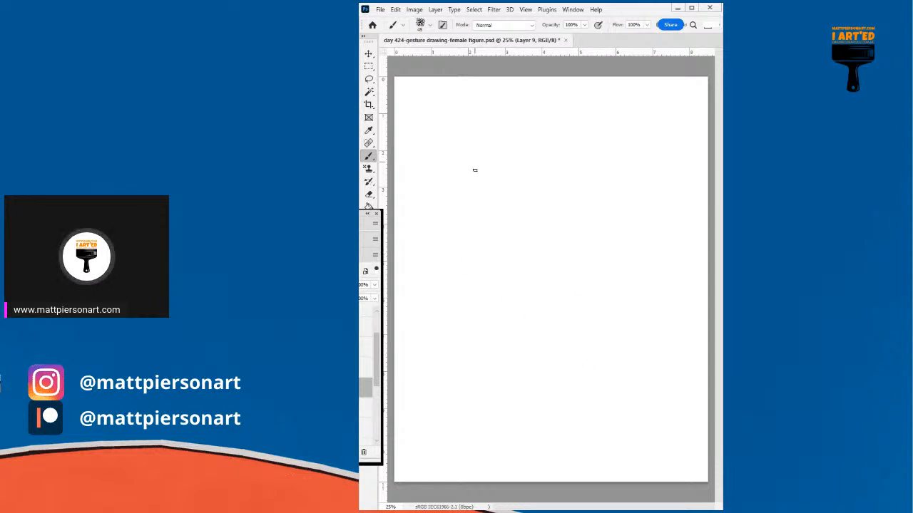
{"action": "left_click_drag", "start_coordinate": [467, 208], "coordinate": [571, 381]}
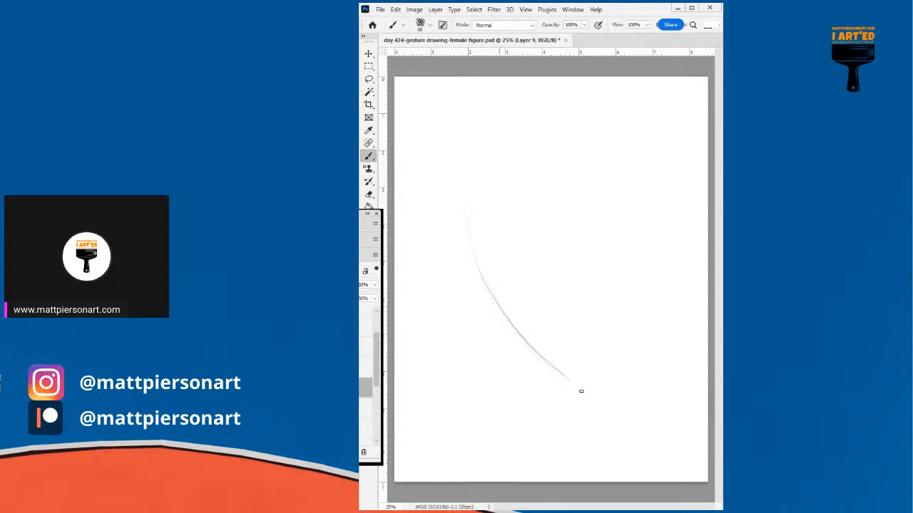
{"action": "mouse_move", "coordinate": [453, 213]}
{"action": "left_mouse_down"}
{"action": "mouse_move", "coordinate": [465, 246]}
{"action": "mouse_move", "coordinate": [607, 405]}
{"action": "mouse_move", "coordinate": [621, 408]}
{"action": "mouse_move", "coordinate": [590, 391]}
{"action": "mouse_move", "coordinate": [626, 401]}
{"action": "mouse_move", "coordinate": [594, 388]}
{"action": "mouse_move", "coordinate": [640, 396]}
{"action": "mouse_move", "coordinate": [636, 403]}
{"action": "mouse_move", "coordinate": [654, 378]}
{"action": "mouse_move", "coordinate": [682, 380]}
{"action": "mouse_move", "coordinate": [681, 397]}
{"action": "mouse_move", "coordinate": [637, 390]}
{"action": "mouse_move", "coordinate": [650, 411]}
{"action": "mouse_move", "coordinate": [679, 409]}
{"action": "mouse_move", "coordinate": [685, 381]}
{"action": "mouse_move", "coordinate": [663, 410]}
{"action": "left_mouse_up"}
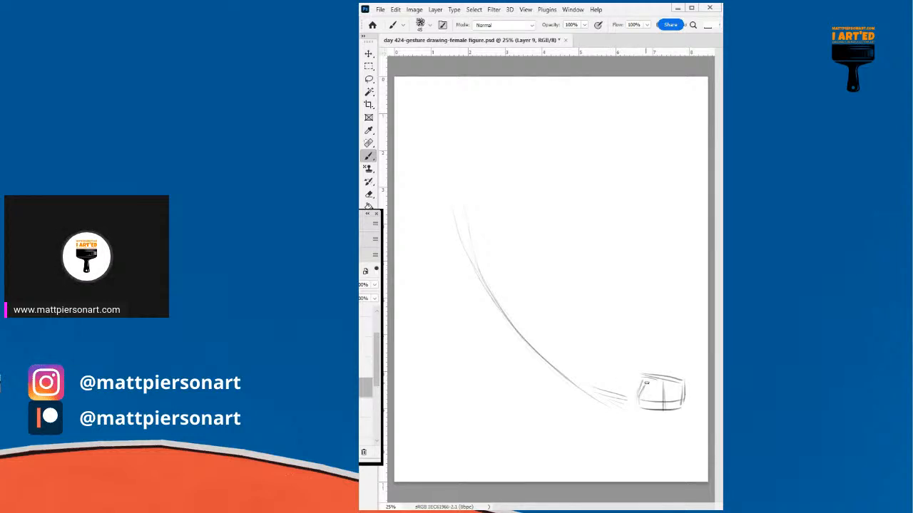
Step: Add the neck and shoulder lines beside the head and block in the ribcage along the sweeping curve
{"action": "mouse_move", "coordinate": [662, 383]}
{"action": "left_mouse_down"}
{"action": "mouse_move", "coordinate": [623, 361]}
{"action": "mouse_move", "coordinate": [622, 375]}
{"action": "mouse_move", "coordinate": [634, 367]}
{"action": "mouse_move", "coordinate": [603, 398]}
{"action": "left_mouse_up"}
{"action": "left_click_drag", "start_coordinate": [633, 366], "coordinate": [611, 397]}
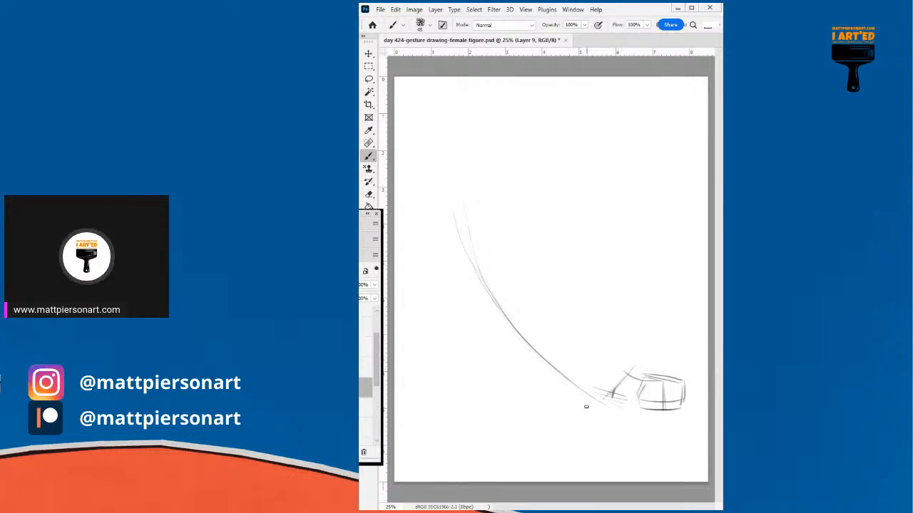
{"action": "left_click_drag", "start_coordinate": [529, 356], "coordinate": [578, 392]}
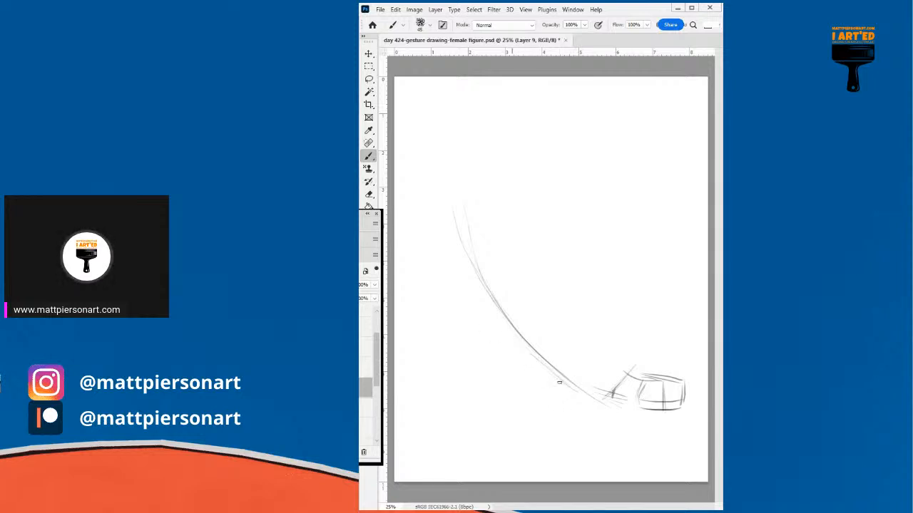
{"action": "mouse_move", "coordinate": [534, 352]}
{"action": "left_mouse_down"}
{"action": "mouse_move", "coordinate": [558, 334]}
{"action": "mouse_move", "coordinate": [614, 347]}
{"action": "left_mouse_up"}
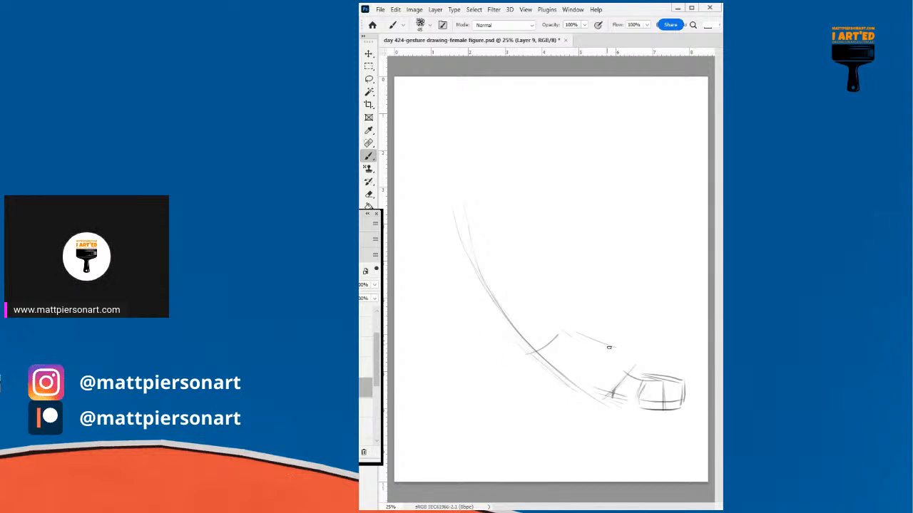
Step: Draw the waist and pelvis above the ribcage and the contours of both thighs extending upward
{"action": "mouse_move", "coordinate": [489, 341]}
{"action": "left_mouse_down"}
{"action": "mouse_move", "coordinate": [486, 299]}
{"action": "mouse_move", "coordinate": [544, 300]}
{"action": "mouse_move", "coordinate": [560, 326]}
{"action": "left_mouse_up"}
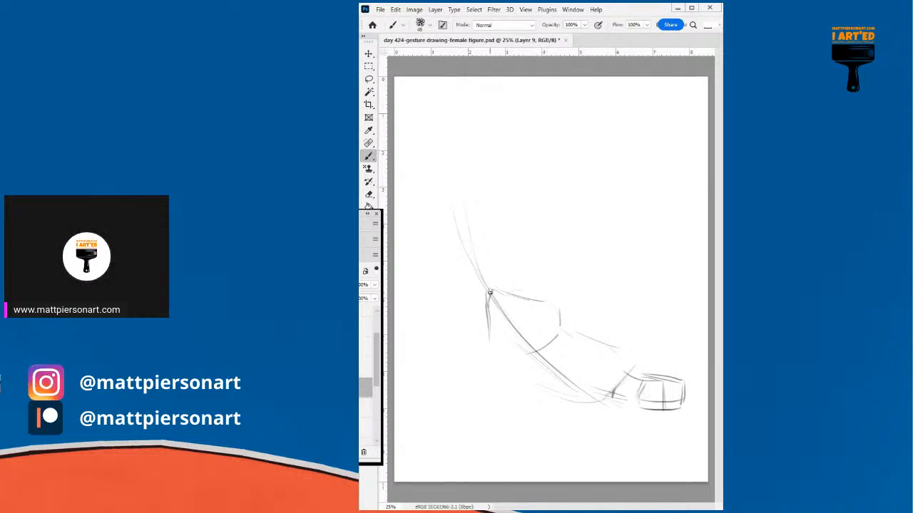
{"action": "left_click_drag", "start_coordinate": [491, 282], "coordinate": [452, 218]}
{"action": "left_click_drag", "start_coordinate": [439, 251], "coordinate": [462, 321]}
{"action": "mouse_move", "coordinate": [499, 259]}
{"action": "left_mouse_down"}
{"action": "mouse_move", "coordinate": [503, 207]}
{"action": "mouse_move", "coordinate": [539, 249]}
{"action": "mouse_move", "coordinate": [538, 239]}
{"action": "mouse_move", "coordinate": [548, 296]}
{"action": "left_mouse_up"}
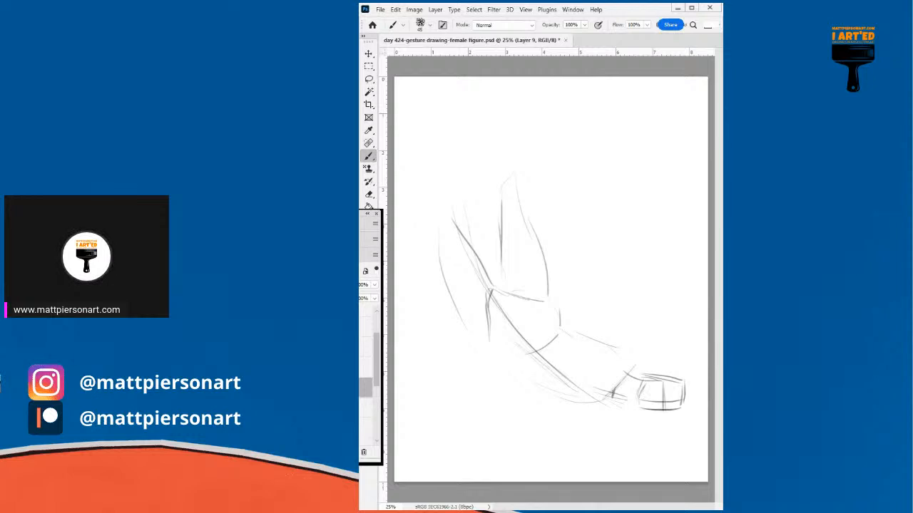
Step: Hide Layer 9, make Layer 8 active, and sketch a tilted head with a defined jaw and chin
{"action": "left_click", "coordinate": [361, 388]}
{"action": "left_click", "coordinate": [365, 408]}
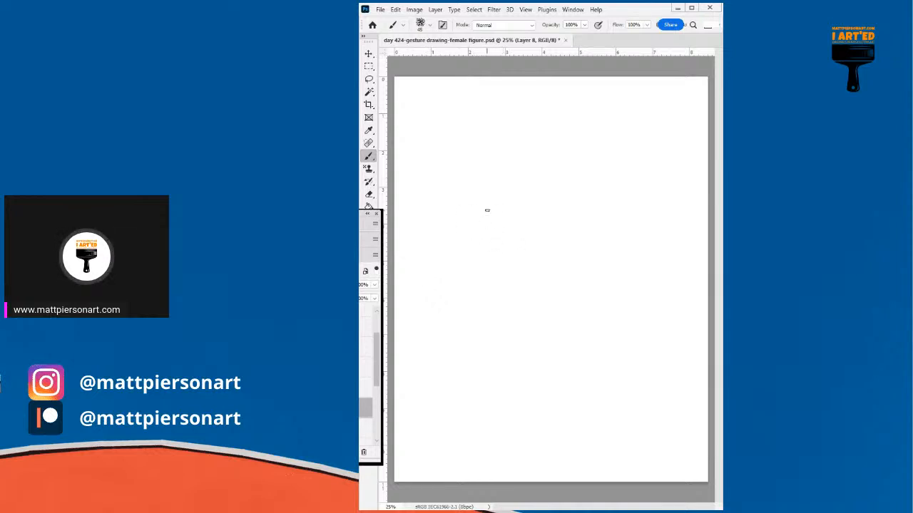
{"action": "mouse_move", "coordinate": [495, 260]}
{"action": "left_mouse_down"}
{"action": "mouse_move", "coordinate": [480, 208]}
{"action": "mouse_move", "coordinate": [506, 213]}
{"action": "mouse_move", "coordinate": [518, 246]}
{"action": "left_mouse_up"}
{"action": "left_click_drag", "start_coordinate": [506, 207], "coordinate": [516, 254]}
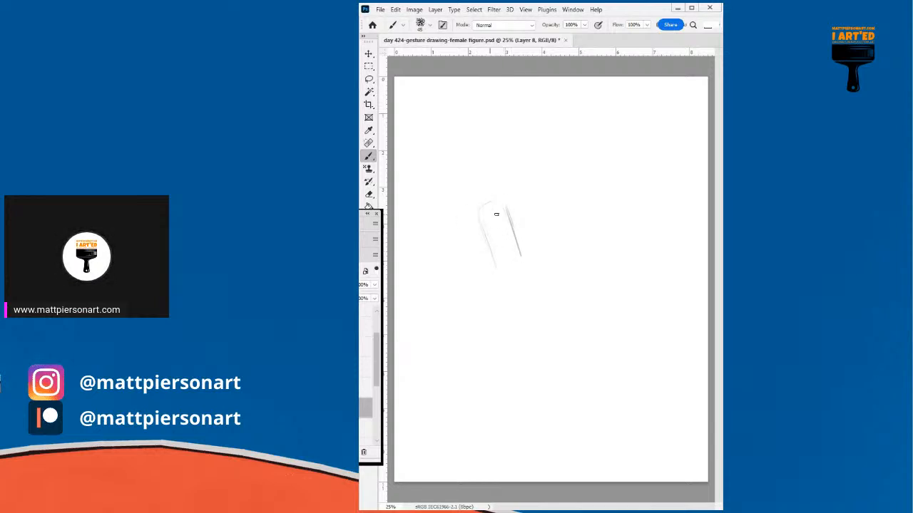
{"action": "mouse_move", "coordinate": [499, 257]}
{"action": "left_mouse_down"}
{"action": "mouse_move", "coordinate": [475, 211]}
{"action": "mouse_move", "coordinate": [498, 200]}
{"action": "mouse_move", "coordinate": [526, 240]}
{"action": "mouse_move", "coordinate": [503, 255]}
{"action": "mouse_move", "coordinate": [526, 242]}
{"action": "mouse_move", "coordinate": [521, 230]}
{"action": "mouse_move", "coordinate": [513, 248]}
{"action": "mouse_move", "coordinate": [521, 246]}
{"action": "left_mouse_up"}
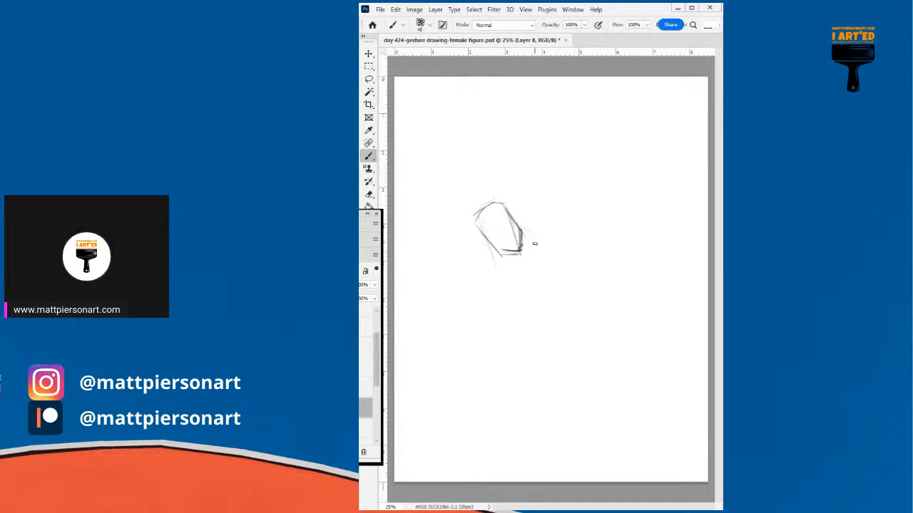
Step: Draw the neck, sloping shoulders and outer arm curve below the tilted head, and the light line across the chest
{"action": "left_click_drag", "start_coordinate": [522, 246], "coordinate": [537, 256]}
{"action": "left_click_drag", "start_coordinate": [509, 217], "coordinate": [589, 298]}
{"action": "left_click_drag", "start_coordinate": [555, 237], "coordinate": [583, 287]}
{"action": "left_click_drag", "start_coordinate": [453, 300], "coordinate": [471, 283]}
{"action": "left_click_drag", "start_coordinate": [499, 246], "coordinate": [473, 266]}
{"action": "left_click_drag", "start_coordinate": [453, 298], "coordinate": [550, 317]}
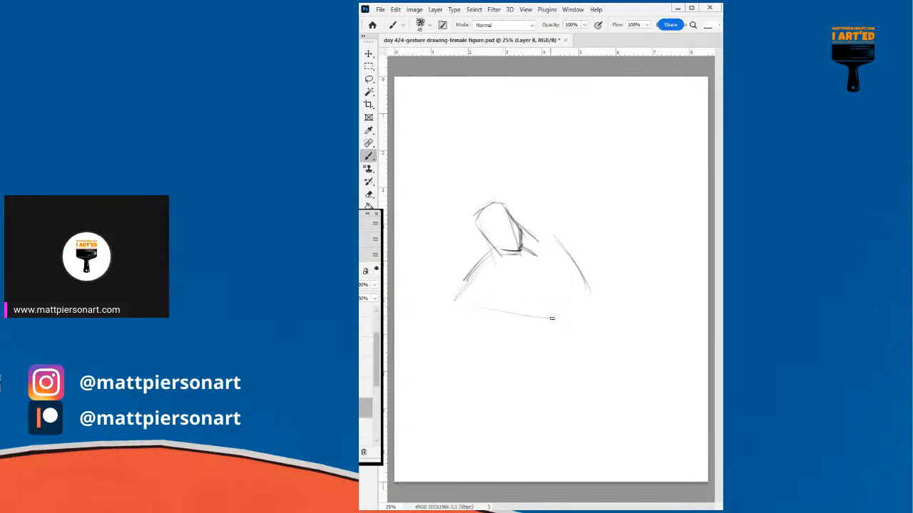
{"action": "mouse_move", "coordinate": [585, 293]}
{"action": "left_mouse_down"}
{"action": "mouse_move", "coordinate": [560, 269]}
{"action": "mouse_move", "coordinate": [554, 247]}
{"action": "mouse_move", "coordinate": [574, 248]}
{"action": "mouse_move", "coordinate": [590, 284]}
{"action": "mouse_move", "coordinate": [567, 274]}
{"action": "mouse_move", "coordinate": [571, 284]}
{"action": "mouse_move", "coordinate": [593, 299]}
{"action": "mouse_move", "coordinate": [590, 285]}
{"action": "mouse_move", "coordinate": [584, 295]}
{"action": "mouse_move", "coordinate": [572, 284]}
{"action": "mouse_move", "coordinate": [581, 294]}
{"action": "mouse_move", "coordinate": [589, 275]}
{"action": "mouse_move", "coordinate": [585, 292]}
{"action": "mouse_move", "coordinate": [568, 274]}
{"action": "mouse_move", "coordinate": [575, 290]}
{"action": "mouse_move", "coordinate": [577, 275]}
{"action": "mouse_move", "coordinate": [575, 293]}
{"action": "mouse_move", "coordinate": [586, 293]}
{"action": "mouse_move", "coordinate": [541, 297]}
{"action": "mouse_move", "coordinate": [588, 289]}
{"action": "left_mouse_up"}
{"action": "mouse_move", "coordinate": [525, 301]}
{"action": "left_mouse_down"}
{"action": "mouse_move", "coordinate": [590, 308]}
{"action": "mouse_move", "coordinate": [595, 293]}
{"action": "mouse_move", "coordinate": [520, 293]}
{"action": "mouse_move", "coordinate": [513, 284]}
{"action": "mouse_move", "coordinate": [512, 301]}
{"action": "left_mouse_up"}
Step: Hide Layer 8, make Layer 7 active, and sketch an oval head with looping strokes and a horizontal guide line
{"action": "key", "text": "Delete"}
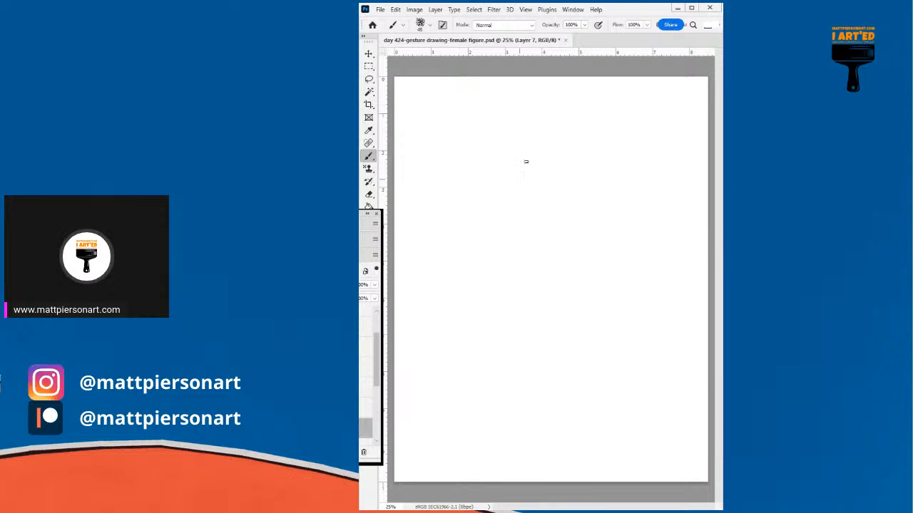
{"action": "mouse_move", "coordinate": [528, 150]}
{"action": "left_mouse_down"}
{"action": "mouse_move", "coordinate": [540, 190]}
{"action": "mouse_move", "coordinate": [534, 207]}
{"action": "mouse_move", "coordinate": [547, 181]}
{"action": "mouse_move", "coordinate": [523, 155]}
{"action": "mouse_move", "coordinate": [548, 155]}
{"action": "mouse_move", "coordinate": [530, 150]}
{"action": "left_mouse_up"}
{"action": "mouse_move", "coordinate": [541, 193]}
{"action": "left_mouse_down"}
{"action": "mouse_move", "coordinate": [544, 163]}
{"action": "mouse_move", "coordinate": [533, 208]}
{"action": "mouse_move", "coordinate": [546, 157]}
{"action": "mouse_move", "coordinate": [530, 213]}
{"action": "mouse_move", "coordinate": [543, 155]}
{"action": "mouse_move", "coordinate": [540, 196]}
{"action": "left_mouse_up"}
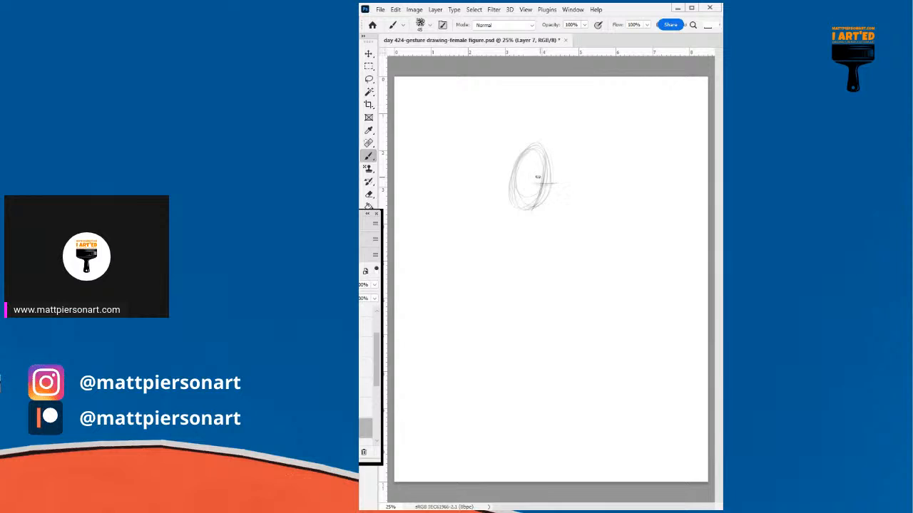
Step: Draw the angular hair, neck and shoulders around the oval head, with a slanted torso line and one outer arm line
{"action": "mouse_move", "coordinate": [524, 183]}
{"action": "left_mouse_down"}
{"action": "mouse_move", "coordinate": [558, 174]}
{"action": "mouse_move", "coordinate": [518, 186]}
{"action": "mouse_move", "coordinate": [498, 151]}
{"action": "mouse_move", "coordinate": [508, 137]}
{"action": "mouse_move", "coordinate": [543, 134]}
{"action": "mouse_move", "coordinate": [570, 163]}
{"action": "mouse_move", "coordinate": [541, 204]}
{"action": "mouse_move", "coordinate": [521, 200]}
{"action": "mouse_move", "coordinate": [529, 209]}
{"action": "mouse_move", "coordinate": [505, 224]}
{"action": "mouse_move", "coordinate": [513, 233]}
{"action": "mouse_move", "coordinate": [570, 230]}
{"action": "left_mouse_up"}
{"action": "mouse_move", "coordinate": [569, 230]}
{"action": "left_mouse_down"}
{"action": "mouse_move", "coordinate": [467, 231]}
{"action": "mouse_move", "coordinate": [579, 341]}
{"action": "left_mouse_up"}
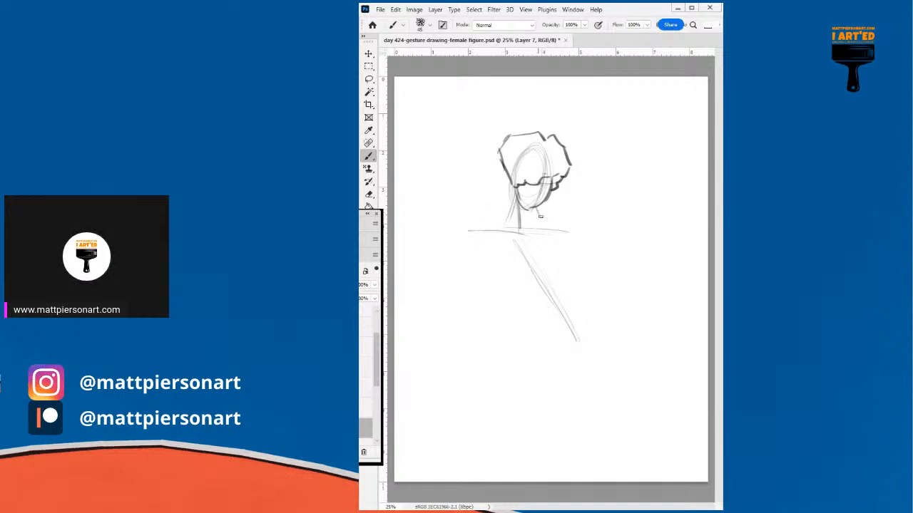
{"action": "left_click_drag", "start_coordinate": [538, 211], "coordinate": [567, 213]}
{"action": "mouse_move", "coordinate": [521, 223]}
{"action": "left_mouse_down"}
{"action": "mouse_move", "coordinate": [549, 214]}
{"action": "mouse_move", "coordinate": [467, 217]}
{"action": "mouse_move", "coordinate": [485, 218]}
{"action": "left_mouse_up"}
{"action": "mouse_move", "coordinate": [519, 191]}
{"action": "left_mouse_down"}
{"action": "mouse_move", "coordinate": [505, 209]}
{"action": "mouse_move", "coordinate": [515, 186]}
{"action": "mouse_move", "coordinate": [511, 206]}
{"action": "mouse_move", "coordinate": [513, 189]}
{"action": "mouse_move", "coordinate": [469, 218]}
{"action": "mouse_move", "coordinate": [459, 324]}
{"action": "left_mouse_up"}
Step: Draw a small box form over the chest and the two forearm edges extending sideways from it
{"action": "mouse_move", "coordinate": [526, 281]}
{"action": "left_mouse_down"}
{"action": "mouse_move", "coordinate": [524, 263]}
{"action": "mouse_move", "coordinate": [543, 262]}
{"action": "mouse_move", "coordinate": [539, 288]}
{"action": "mouse_move", "coordinate": [550, 275]}
{"action": "mouse_move", "coordinate": [554, 285]}
{"action": "mouse_move", "coordinate": [595, 289]}
{"action": "left_mouse_up"}
{"action": "left_click_drag", "start_coordinate": [550, 268], "coordinate": [602, 286]}
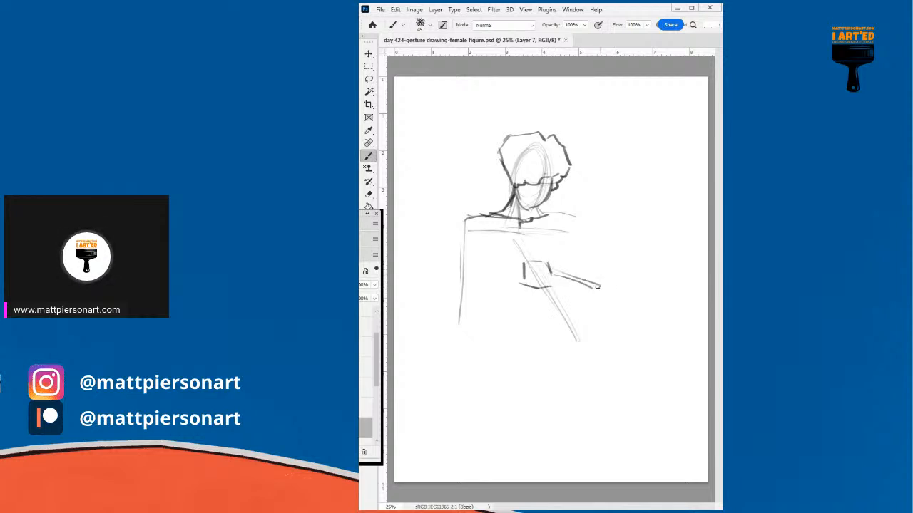
{"action": "left_click_drag", "start_coordinate": [550, 268], "coordinate": [601, 286]}
{"action": "left_click_drag", "start_coordinate": [545, 289], "coordinate": [602, 305]}
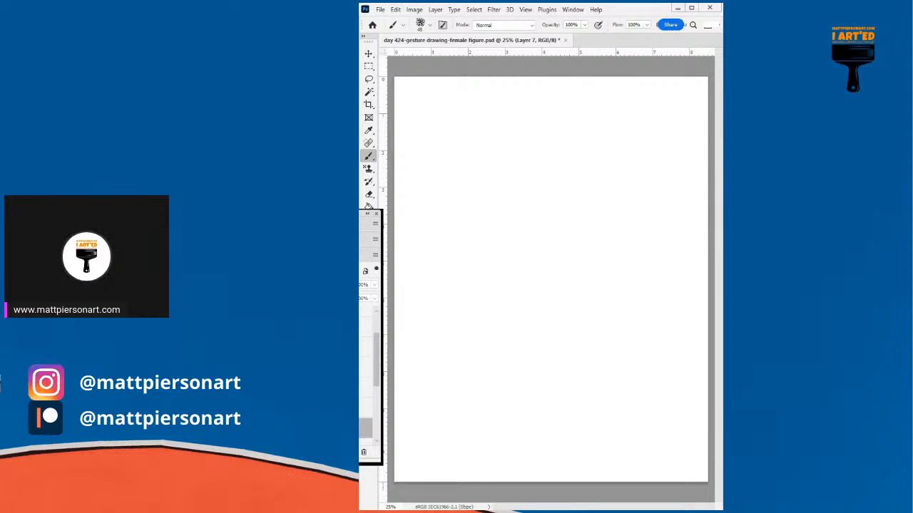
Step: Hide Layer 7, make Layer 6 active, and sketch an upright oval head with a centre line and curved facial guides
{"action": "left_click_drag", "start_coordinate": [375, 382], "coordinate": [375, 405]}
{"action": "left_click", "coordinate": [366, 388]}
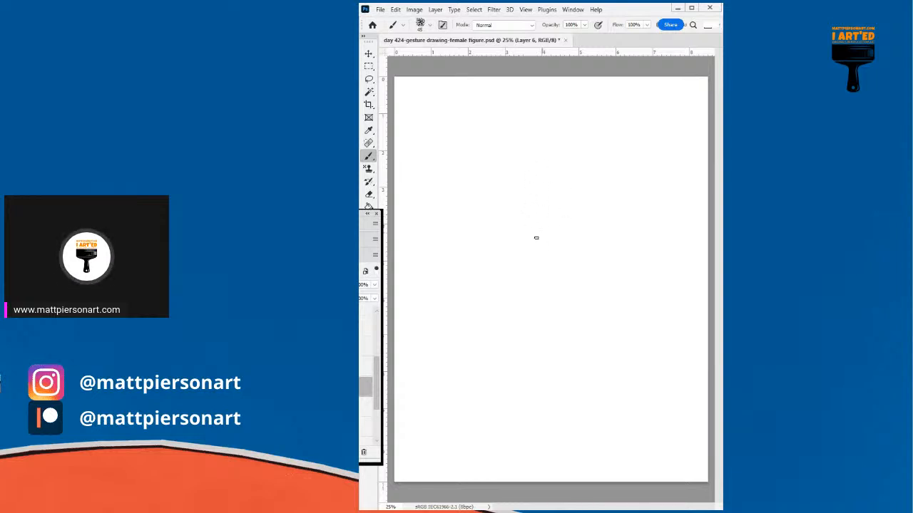
{"action": "mouse_move", "coordinate": [529, 184]}
{"action": "left_mouse_down"}
{"action": "mouse_move", "coordinate": [558, 183]}
{"action": "mouse_move", "coordinate": [554, 165]}
{"action": "mouse_move", "coordinate": [542, 230]}
{"action": "left_mouse_up"}
{"action": "left_click_drag", "start_coordinate": [547, 172], "coordinate": [548, 228]}
{"action": "mouse_move", "coordinate": [528, 188]}
{"action": "left_mouse_down"}
{"action": "mouse_move", "coordinate": [559, 186]}
{"action": "mouse_move", "coordinate": [560, 196]}
{"action": "mouse_move", "coordinate": [533, 207]}
{"action": "mouse_move", "coordinate": [553, 205]}
{"action": "mouse_move", "coordinate": [541, 204]}
{"action": "mouse_move", "coordinate": [553, 227]}
{"action": "left_mouse_up"}
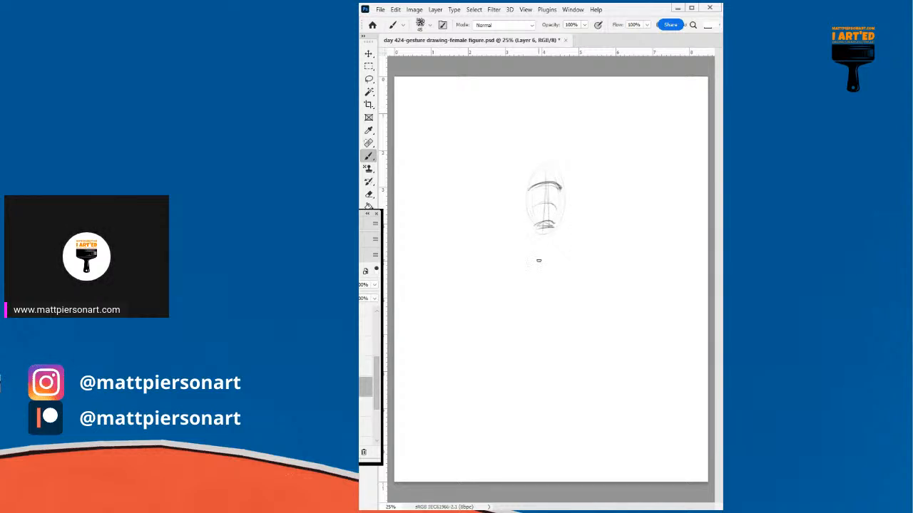
Step: Draw the neck converging in a V, a rounded ribcage beneath it, and the two vertical sides of the torso
{"action": "left_click_drag", "start_coordinate": [528, 214], "coordinate": [552, 259]}
{"action": "mouse_move", "coordinate": [549, 326]}
{"action": "left_mouse_down"}
{"action": "mouse_move", "coordinate": [502, 271]}
{"action": "mouse_move", "coordinate": [577, 266]}
{"action": "left_mouse_up"}
{"action": "mouse_move", "coordinate": [531, 244]}
{"action": "left_mouse_down"}
{"action": "mouse_move", "coordinate": [570, 316]}
{"action": "mouse_move", "coordinate": [516, 290]}
{"action": "mouse_move", "coordinate": [574, 261]}
{"action": "mouse_move", "coordinate": [528, 321]}
{"action": "mouse_move", "coordinate": [547, 246]}
{"action": "left_mouse_up"}
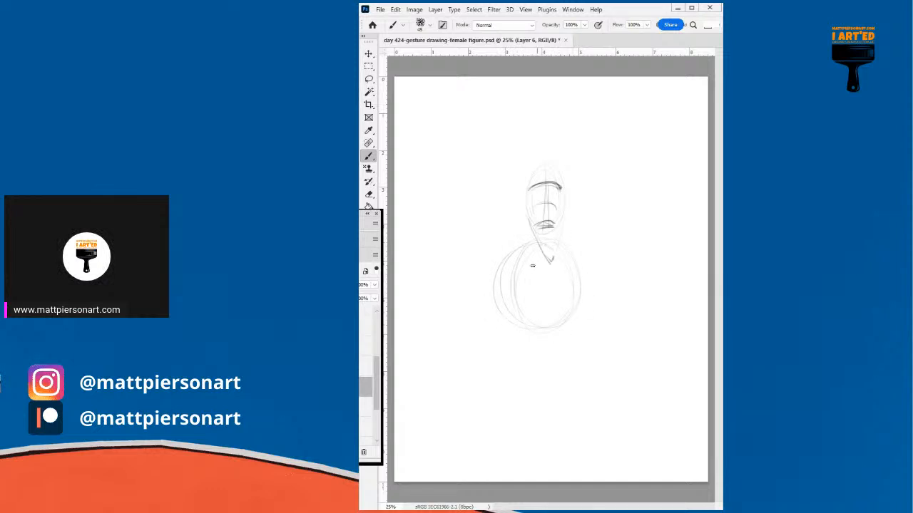
{"action": "mouse_move", "coordinate": [511, 271]}
{"action": "left_mouse_down"}
{"action": "mouse_move", "coordinate": [517, 303]}
{"action": "mouse_move", "coordinate": [511, 257]}
{"action": "left_mouse_up"}
{"action": "left_click_drag", "start_coordinate": [582, 251], "coordinate": [584, 330]}
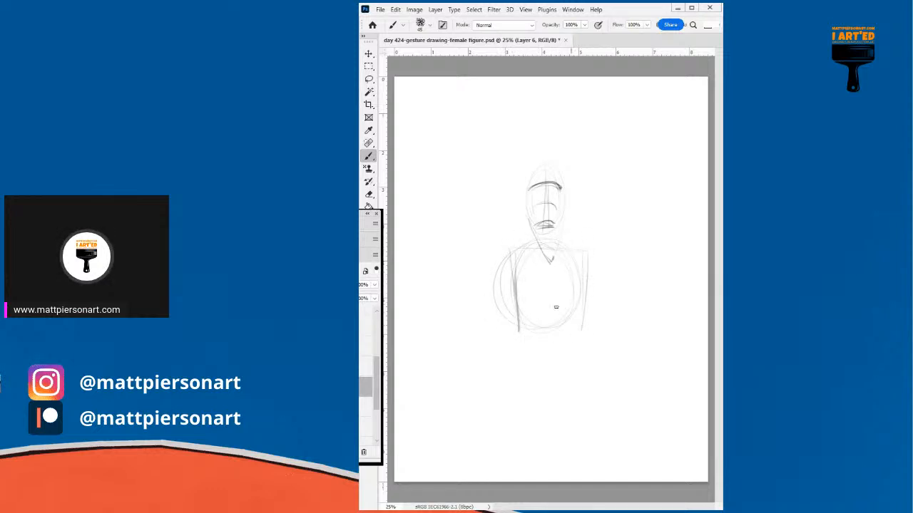
Step: Block in the flaring pelvis below the ribcage with horizontal base lines and angled thigh lines on both sides
{"action": "left_click_drag", "start_coordinate": [567, 363], "coordinate": [516, 366]}
{"action": "left_click_drag", "start_coordinate": [598, 383], "coordinate": [586, 333]}
{"action": "mouse_move", "coordinate": [518, 344]}
{"action": "left_mouse_down"}
{"action": "mouse_move", "coordinate": [501, 386]}
{"action": "mouse_move", "coordinate": [587, 392]}
{"action": "left_mouse_up"}
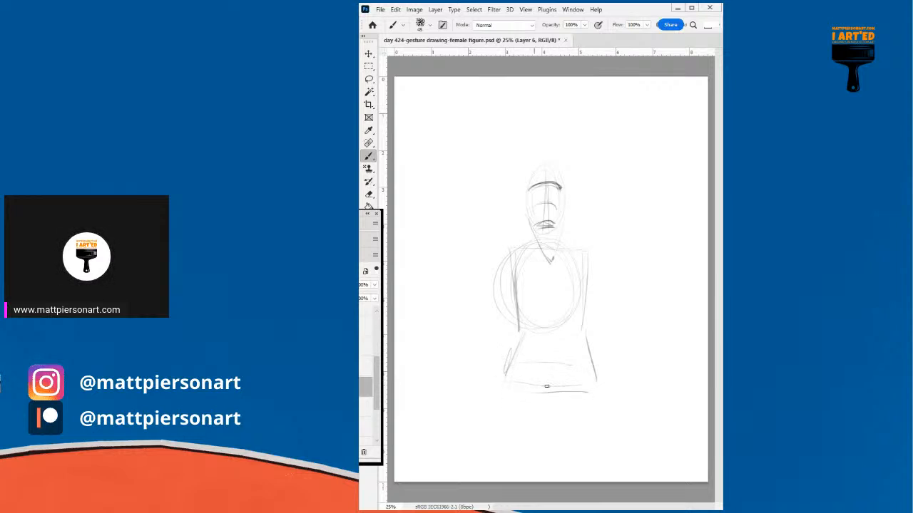
{"action": "left_click_drag", "start_coordinate": [460, 332], "coordinate": [528, 375]}
{"action": "left_click_drag", "start_coordinate": [585, 358], "coordinate": [615, 346]}
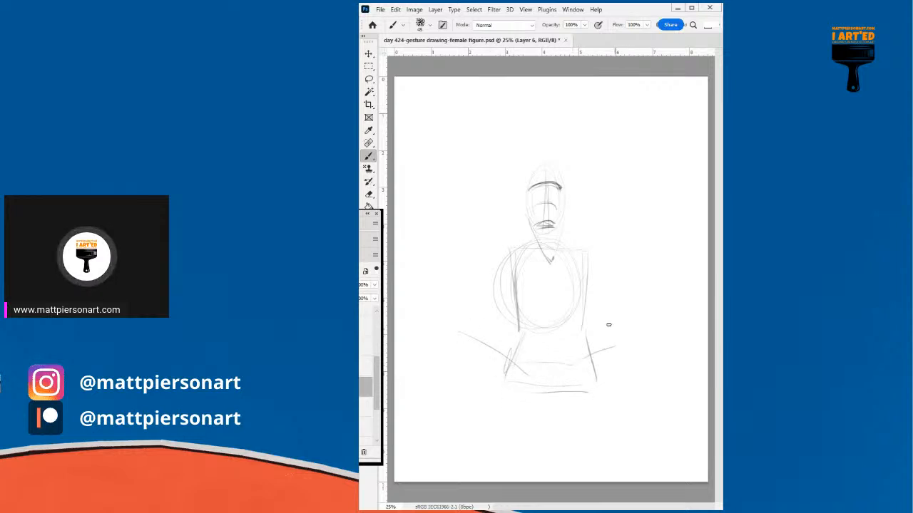
Step: Draw both raised arms with bent elbows, one on each side of the head
{"action": "mouse_move", "coordinate": [533, 243]}
{"action": "left_mouse_down"}
{"action": "mouse_move", "coordinate": [498, 155]}
{"action": "mouse_move", "coordinate": [522, 90]}
{"action": "left_mouse_up"}
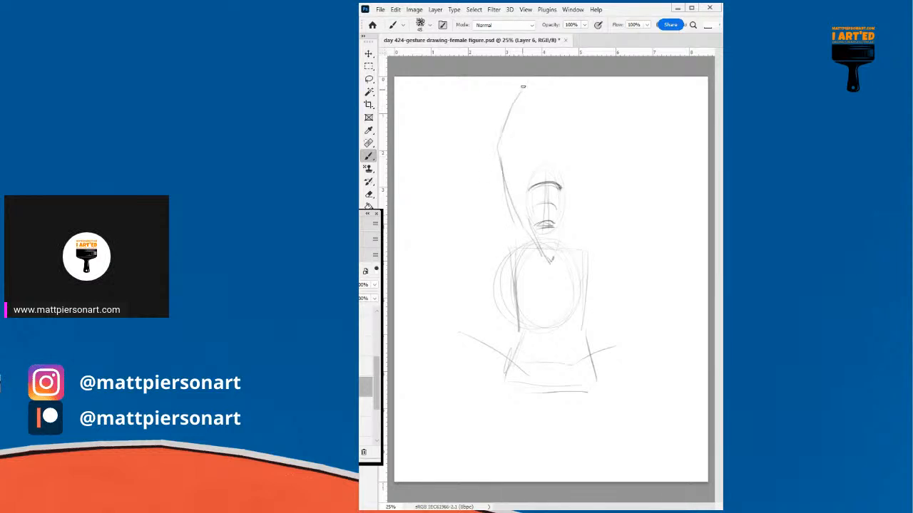
{"action": "left_click_drag", "start_coordinate": [604, 161], "coordinate": [625, 186]}
{"action": "left_click_drag", "start_coordinate": [587, 259], "coordinate": [626, 189]}
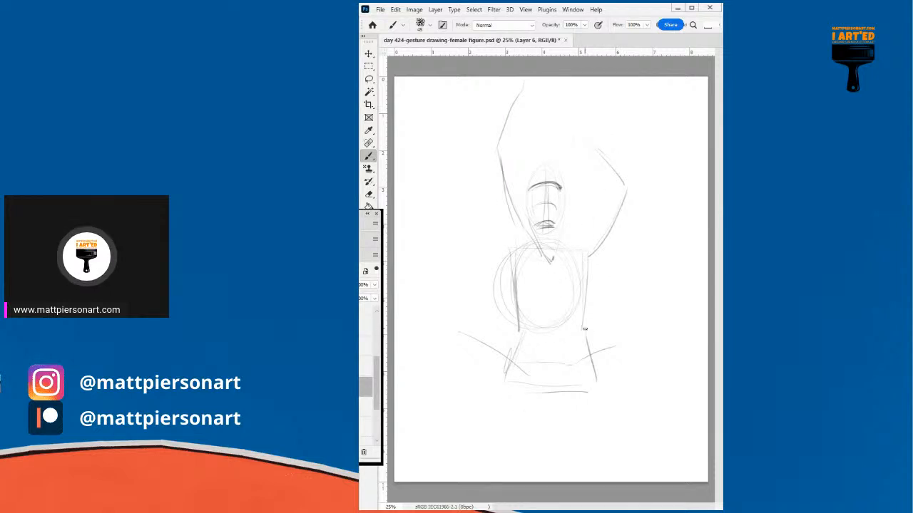
Step: Clear the Layer 6 pose from view, make Layer 5 active, and sketch a tilted oval head with light back, hip and thigh guides
{"action": "key", "text": "Delete"}
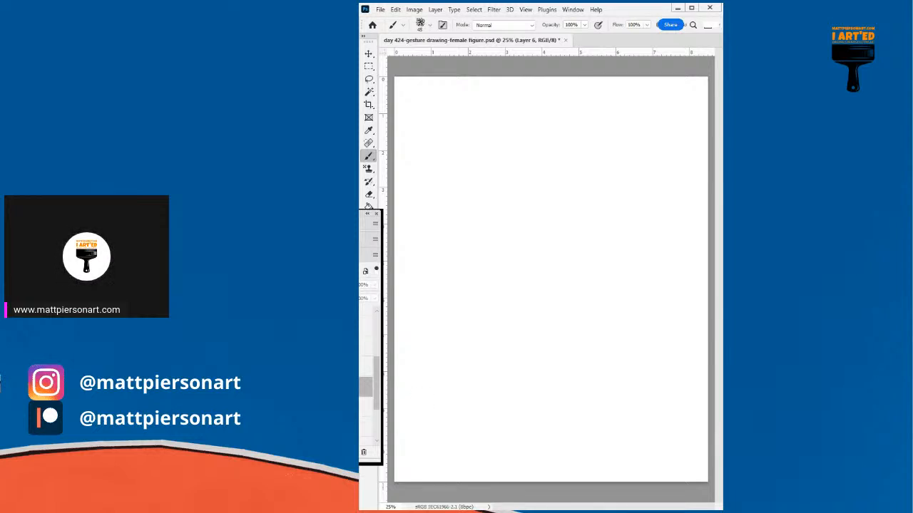
{"action": "key", "text": "alt+bracketleft"}
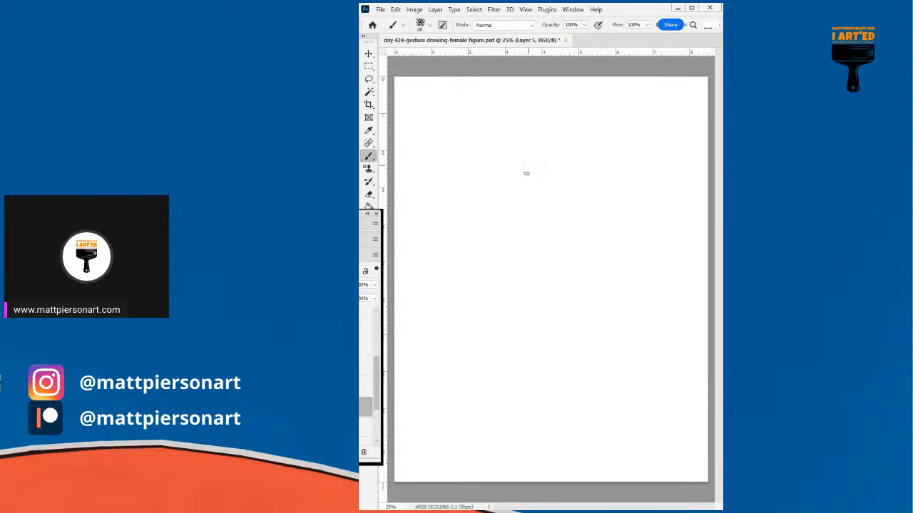
{"action": "left_click_drag", "start_coordinate": [502, 114], "coordinate": [497, 167]}
{"action": "mouse_move", "coordinate": [494, 120]}
{"action": "left_mouse_down"}
{"action": "mouse_move", "coordinate": [523, 163]}
{"action": "mouse_move", "coordinate": [484, 130]}
{"action": "left_mouse_up"}
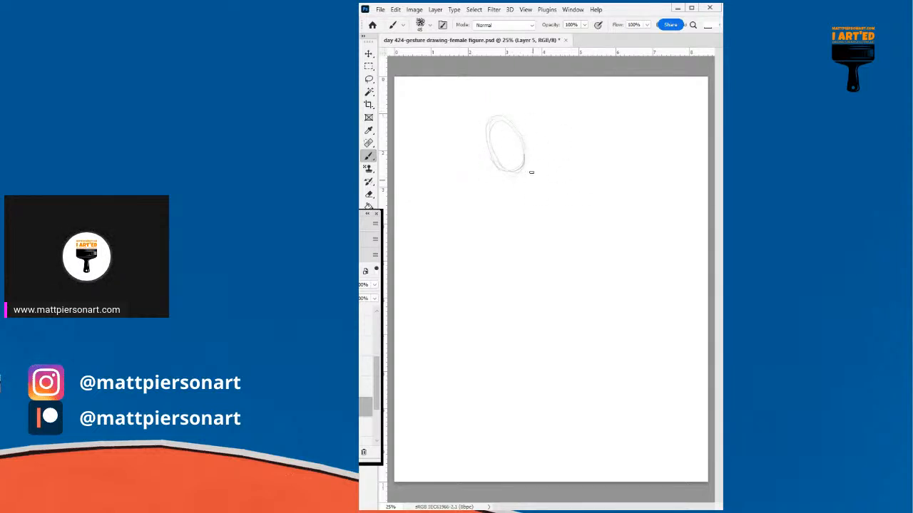
{"action": "left_click_drag", "start_coordinate": [523, 141], "coordinate": [530, 176]}
{"action": "mouse_move", "coordinate": [575, 272]}
{"action": "left_mouse_down"}
{"action": "mouse_move", "coordinate": [591, 252]}
{"action": "mouse_move", "coordinate": [619, 267]}
{"action": "mouse_move", "coordinate": [586, 301]}
{"action": "left_mouse_up"}
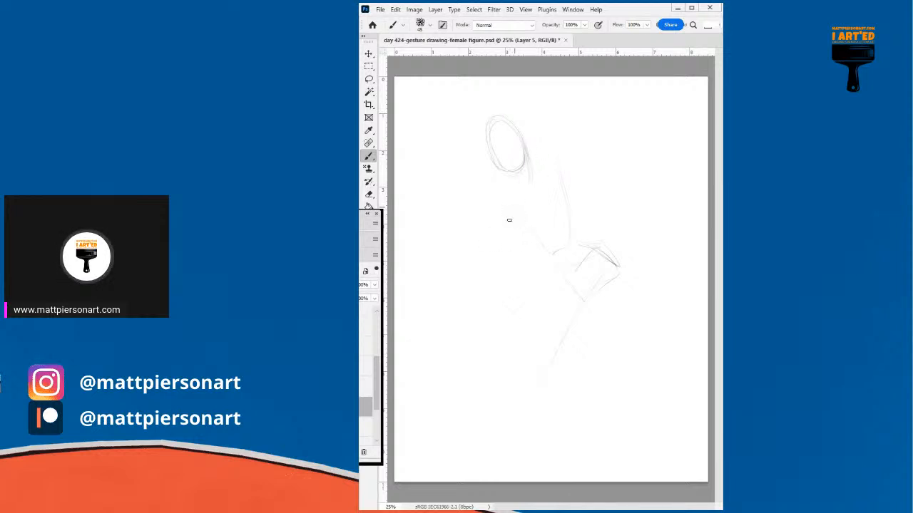
Step: Mark the forearm guides under the head and draw a tall rectangular pedestal beneath the elbows with firm straight edges
{"action": "left_click_drag", "start_coordinate": [514, 206], "coordinate": [511, 221]}
{"action": "mouse_move", "coordinate": [486, 233]}
{"action": "left_mouse_down"}
{"action": "mouse_move", "coordinate": [515, 226]}
{"action": "mouse_move", "coordinate": [450, 232]}
{"action": "mouse_move", "coordinate": [528, 231]}
{"action": "mouse_move", "coordinate": [523, 400]}
{"action": "left_mouse_up"}
{"action": "mouse_move", "coordinate": [467, 240]}
{"action": "left_mouse_down"}
{"action": "mouse_move", "coordinate": [462, 445]}
{"action": "mouse_move", "coordinate": [460, 227]}
{"action": "mouse_move", "coordinate": [527, 228]}
{"action": "left_mouse_up"}
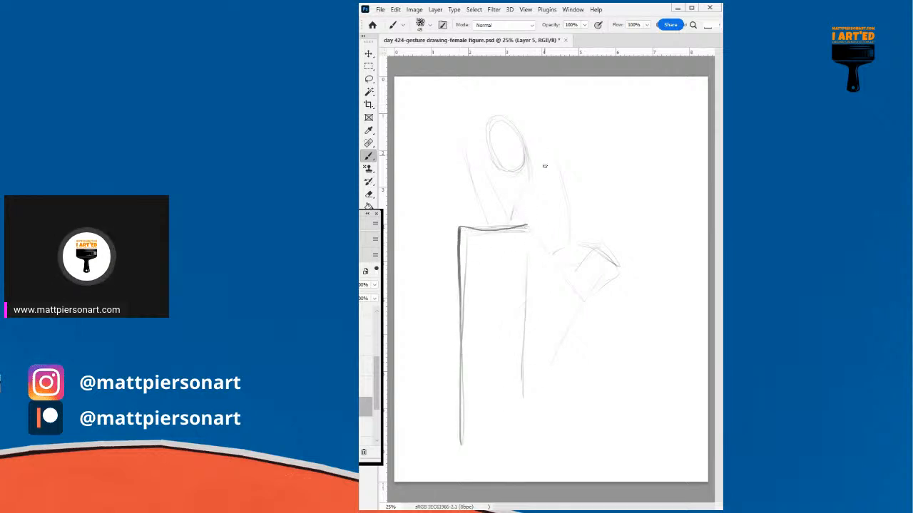
{"action": "mouse_move", "coordinate": [527, 226]}
{"action": "left_mouse_down"}
{"action": "mouse_move", "coordinate": [532, 440]}
{"action": "mouse_move", "coordinate": [465, 442]}
{"action": "mouse_move", "coordinate": [465, 228]}
{"action": "mouse_move", "coordinate": [529, 227]}
{"action": "left_mouse_up"}
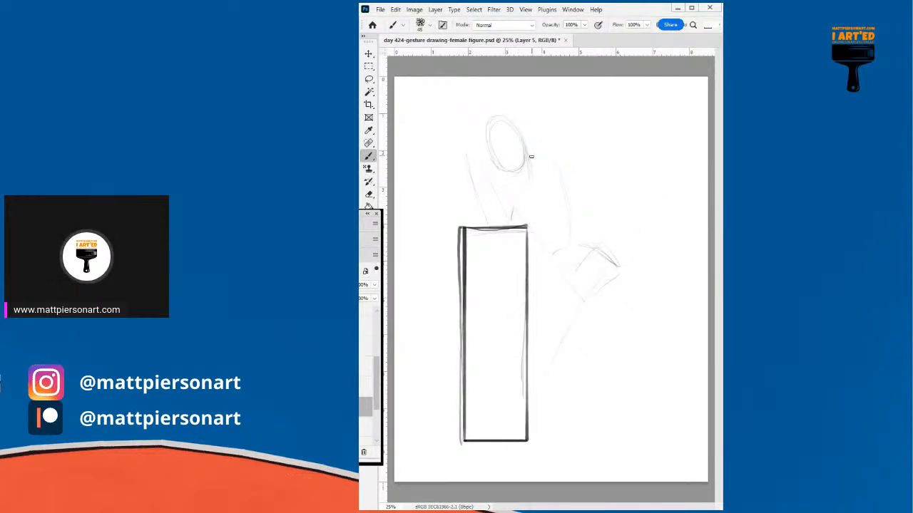
Step: Draw both bent arms in front of the head, with the elbows resting on the pedestal's top edge
{"action": "mouse_move", "coordinate": [522, 174]}
{"action": "left_mouse_down"}
{"action": "mouse_move", "coordinate": [531, 158]}
{"action": "mouse_move", "coordinate": [524, 217]}
{"action": "left_mouse_up"}
{"action": "left_click_drag", "start_coordinate": [524, 173], "coordinate": [510, 213]}
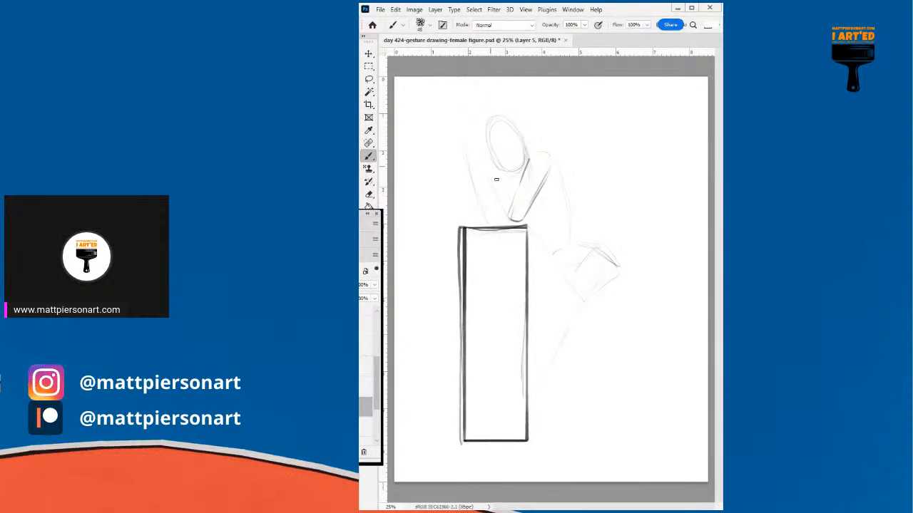
{"action": "left_click_drag", "start_coordinate": [497, 168], "coordinate": [510, 216]}
{"action": "mouse_move", "coordinate": [485, 164]}
{"action": "left_mouse_down"}
{"action": "mouse_move", "coordinate": [495, 222]}
{"action": "mouse_move", "coordinate": [510, 219]}
{"action": "mouse_move", "coordinate": [496, 225]}
{"action": "mouse_move", "coordinate": [508, 228]}
{"action": "left_mouse_up"}
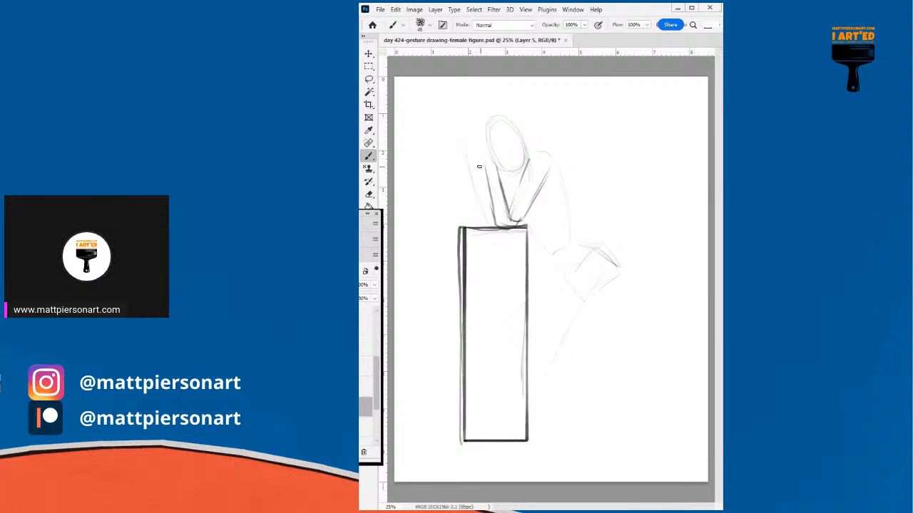
{"action": "mouse_move", "coordinate": [487, 165]}
{"action": "left_mouse_down"}
{"action": "mouse_move", "coordinate": [495, 172]}
{"action": "mouse_move", "coordinate": [473, 157]}
{"action": "mouse_move", "coordinate": [479, 129]}
{"action": "mouse_move", "coordinate": [497, 168]}
{"action": "mouse_move", "coordinate": [472, 143]}
{"action": "mouse_move", "coordinate": [488, 227]}
{"action": "left_mouse_up"}
Step: Draw the shoulder and arching back down to the hip, define the hand and chin, and outline the hair around the face
{"action": "mouse_move", "coordinate": [522, 179]}
{"action": "left_mouse_down"}
{"action": "mouse_move", "coordinate": [531, 152]}
{"action": "mouse_move", "coordinate": [547, 155]}
{"action": "mouse_move", "coordinate": [567, 204]}
{"action": "left_mouse_up"}
{"action": "mouse_move", "coordinate": [557, 172]}
{"action": "left_mouse_down"}
{"action": "mouse_move", "coordinate": [572, 228]}
{"action": "mouse_move", "coordinate": [618, 258]}
{"action": "left_mouse_up"}
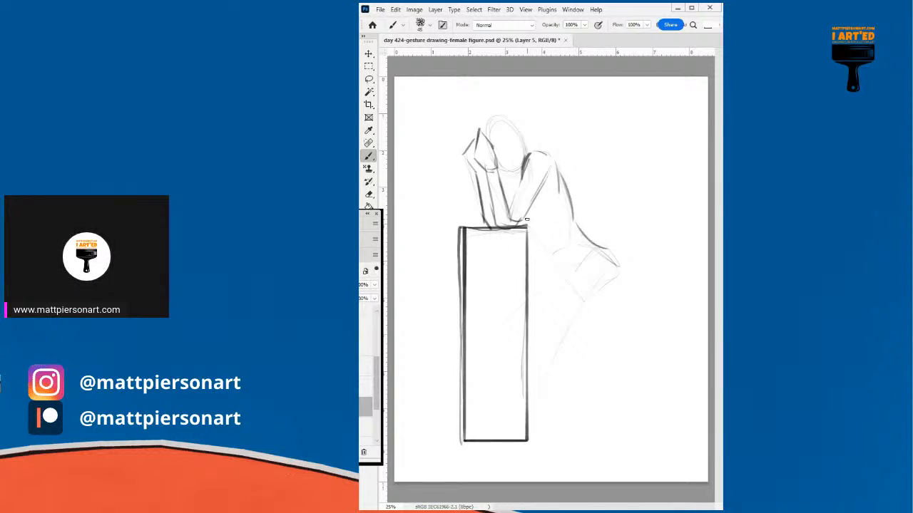
{"action": "left_click_drag", "start_coordinate": [534, 204], "coordinate": [525, 218]}
{"action": "left_click_drag", "start_coordinate": [499, 164], "coordinate": [518, 174]}
{"action": "mouse_move", "coordinate": [489, 128]}
{"action": "left_mouse_down"}
{"action": "mouse_move", "coordinate": [508, 121]}
{"action": "mouse_move", "coordinate": [482, 114]}
{"action": "mouse_move", "coordinate": [504, 104]}
{"action": "mouse_move", "coordinate": [544, 148]}
{"action": "mouse_move", "coordinate": [524, 156]}
{"action": "mouse_move", "coordinate": [504, 138]}
{"action": "mouse_move", "coordinate": [520, 131]}
{"action": "mouse_move", "coordinate": [547, 154]}
{"action": "left_mouse_up"}
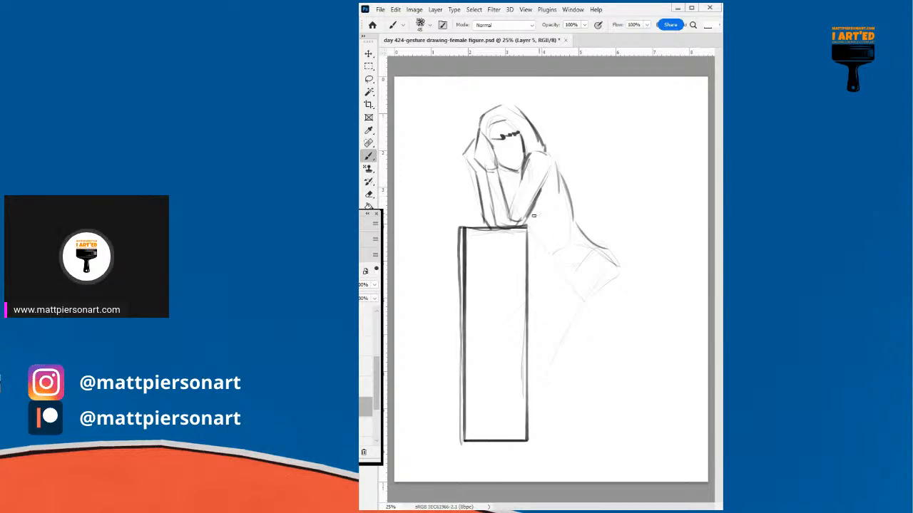
Step: Draw the bust curve behind the near arm, the belly and lower pelvis contours, and the far thigh's upper edge meeting the pedestal
{"action": "left_click_drag", "start_coordinate": [543, 200], "coordinate": [530, 216]}
{"action": "left_click_drag", "start_coordinate": [526, 219], "coordinate": [538, 216]}
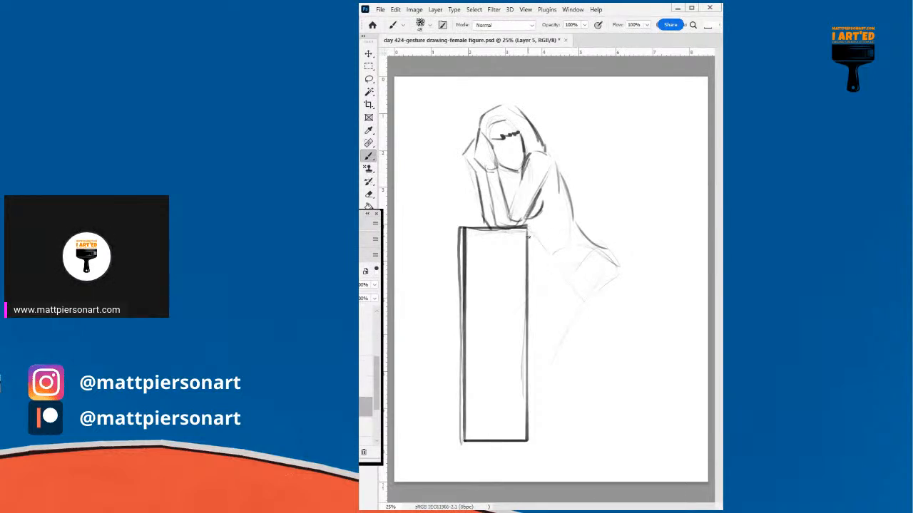
{"action": "mouse_move", "coordinate": [548, 255]}
{"action": "left_mouse_down"}
{"action": "mouse_move", "coordinate": [554, 281]}
{"action": "mouse_move", "coordinate": [575, 302]}
{"action": "mouse_move", "coordinate": [559, 290]}
{"action": "mouse_move", "coordinate": [569, 292]}
{"action": "mouse_move", "coordinate": [558, 268]}
{"action": "mouse_move", "coordinate": [589, 274]}
{"action": "mouse_move", "coordinate": [579, 294]}
{"action": "mouse_move", "coordinate": [610, 284]}
{"action": "mouse_move", "coordinate": [585, 297]}
{"action": "mouse_move", "coordinate": [609, 281]}
{"action": "left_mouse_up"}
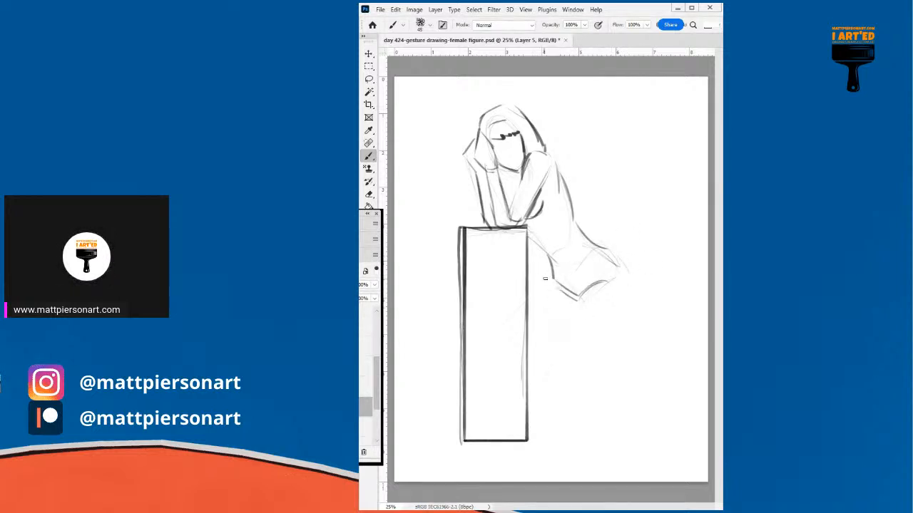
{"action": "left_click_drag", "start_coordinate": [552, 276], "coordinate": [529, 293]}
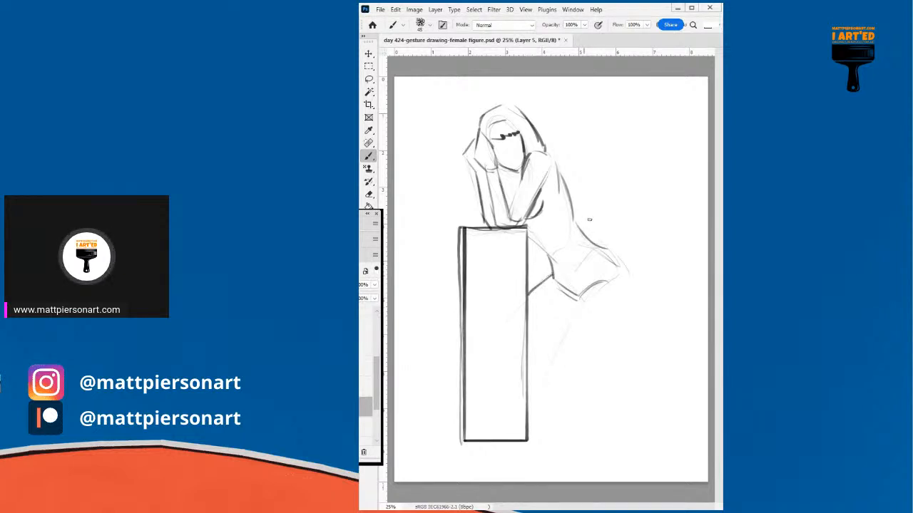
Step: Draw the near leg with a full buttock and thigh tapering to the knee, and a lower leg curving down to the page edge
{"action": "left_click_drag", "start_coordinate": [589, 288], "coordinate": [534, 386]}
{"action": "mouse_move", "coordinate": [628, 276]}
{"action": "left_mouse_down"}
{"action": "mouse_move", "coordinate": [610, 321]}
{"action": "mouse_move", "coordinate": [631, 277]}
{"action": "mouse_move", "coordinate": [635, 308]}
{"action": "left_mouse_up"}
{"action": "mouse_move", "coordinate": [630, 306]}
{"action": "left_mouse_down"}
{"action": "mouse_move", "coordinate": [608, 330]}
{"action": "mouse_move", "coordinate": [630, 296]}
{"action": "mouse_move", "coordinate": [563, 394]}
{"action": "left_mouse_up"}
{"action": "mouse_move", "coordinate": [601, 351]}
{"action": "left_mouse_down"}
{"action": "mouse_move", "coordinate": [557, 393]}
{"action": "mouse_move", "coordinate": [535, 382]}
{"action": "mouse_move", "coordinate": [539, 396]}
{"action": "mouse_move", "coordinate": [558, 392]}
{"action": "mouse_move", "coordinate": [592, 259]}
{"action": "mouse_move", "coordinate": [570, 363]}
{"action": "mouse_move", "coordinate": [535, 379]}
{"action": "mouse_move", "coordinate": [568, 377]}
{"action": "left_mouse_up"}
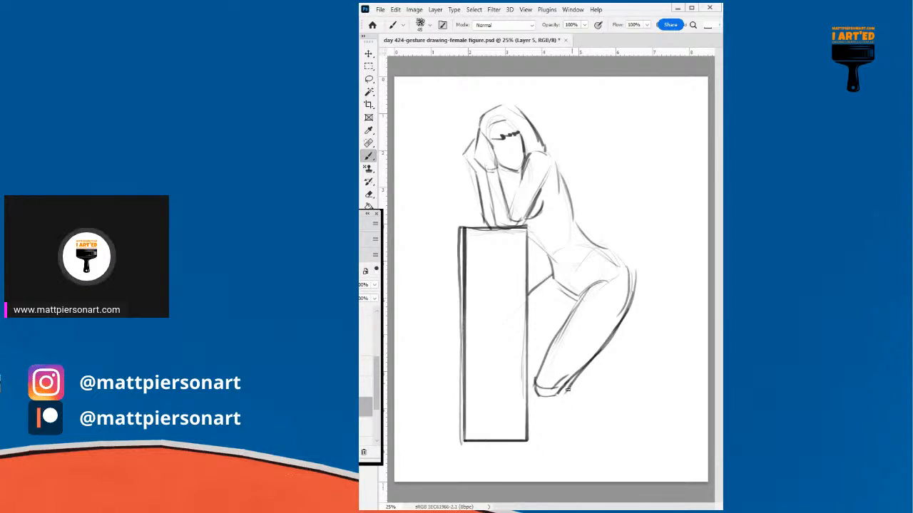
{"action": "left_click_drag", "start_coordinate": [568, 397], "coordinate": [541, 481]}
{"action": "left_click_drag", "start_coordinate": [535, 387], "coordinate": [527, 471]}
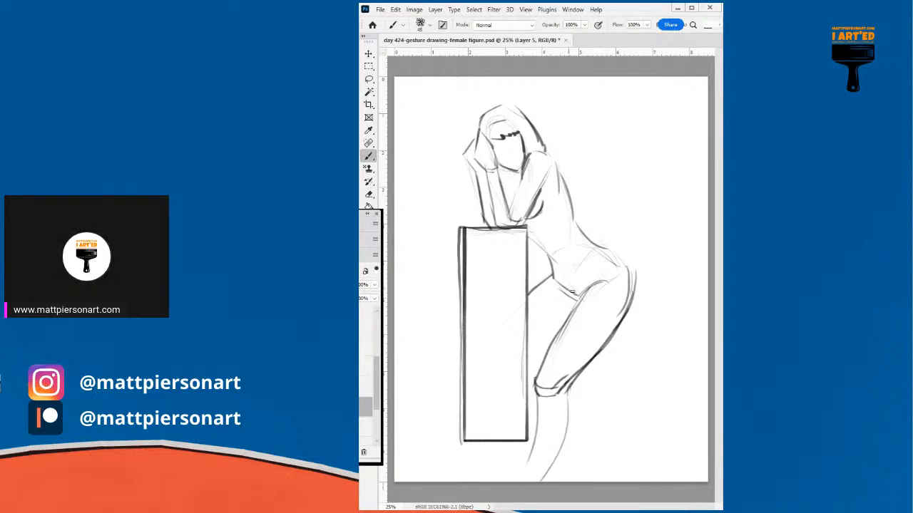
Step: Add the far thigh's lower contour and knee lines beside the pedestal, and darken the near shoulder
{"action": "mouse_move", "coordinate": [565, 328]}
{"action": "left_mouse_down"}
{"action": "mouse_move", "coordinate": [527, 352]}
{"action": "mouse_move", "coordinate": [571, 395]}
{"action": "left_mouse_up"}
{"action": "left_click_drag", "start_coordinate": [540, 357], "coordinate": [573, 402]}
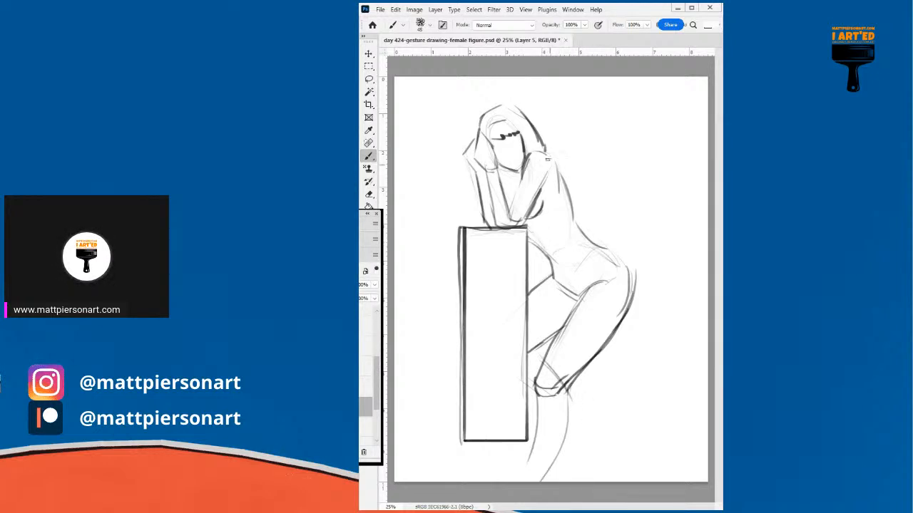
{"action": "left_click_drag", "start_coordinate": [530, 150], "coordinate": [558, 172]}
{"action": "left_click_drag", "start_coordinate": [532, 293], "coordinate": [561, 322]}
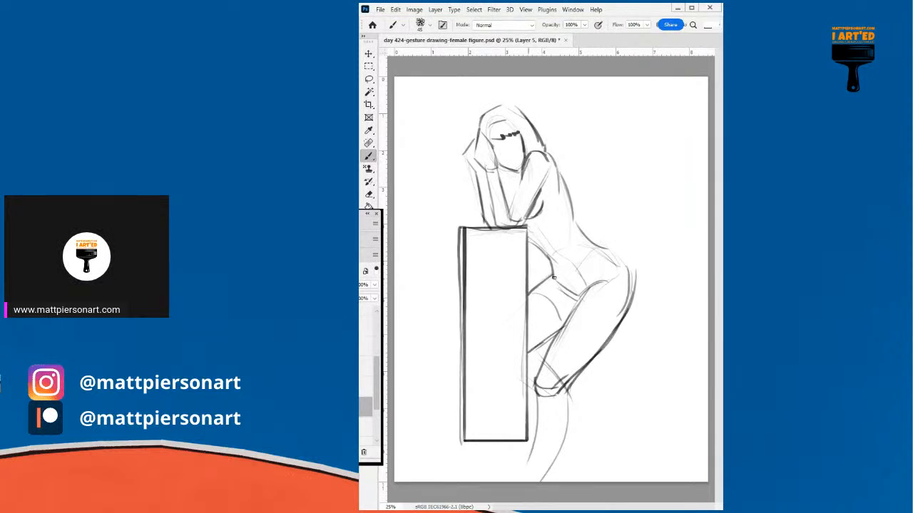
Step: Hatch the shadow between the two thighs and add dark neck and collar accents below the chin
{"action": "left_click_drag", "start_coordinate": [539, 298], "coordinate": [577, 299]}
{"action": "left_click_drag", "start_coordinate": [556, 328], "coordinate": [575, 310]}
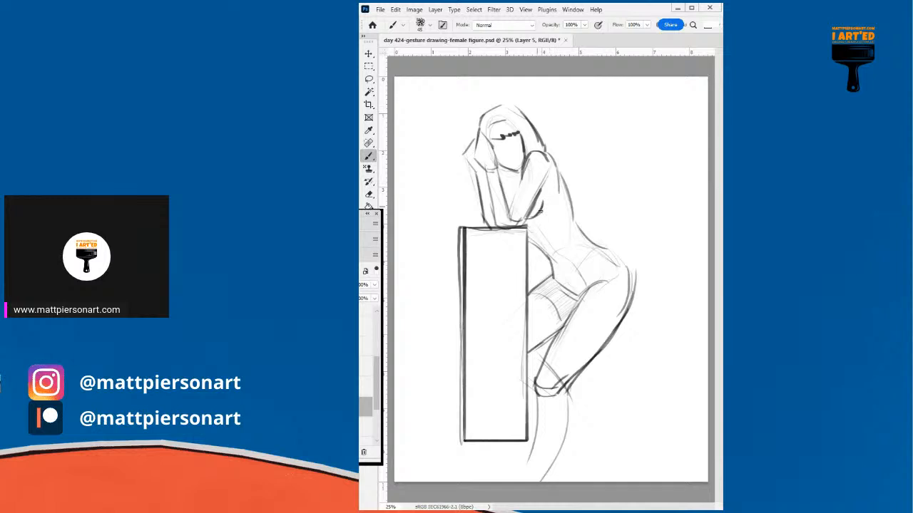
{"action": "left_click_drag", "start_coordinate": [497, 172], "coordinate": [512, 183]}
{"action": "left_click_drag", "start_coordinate": [508, 180], "coordinate": [501, 190]}
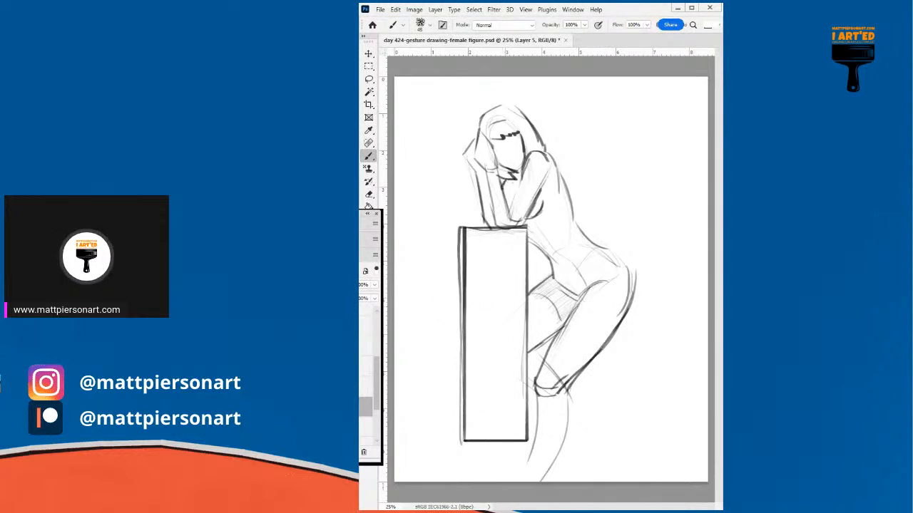
Step: Hide Layer 5, make Layer 4 active, and lay in a tilted oval head, a curve beside it, and a slanted line at the page's lower right
{"action": "key", "text": "ctrl+comma"}
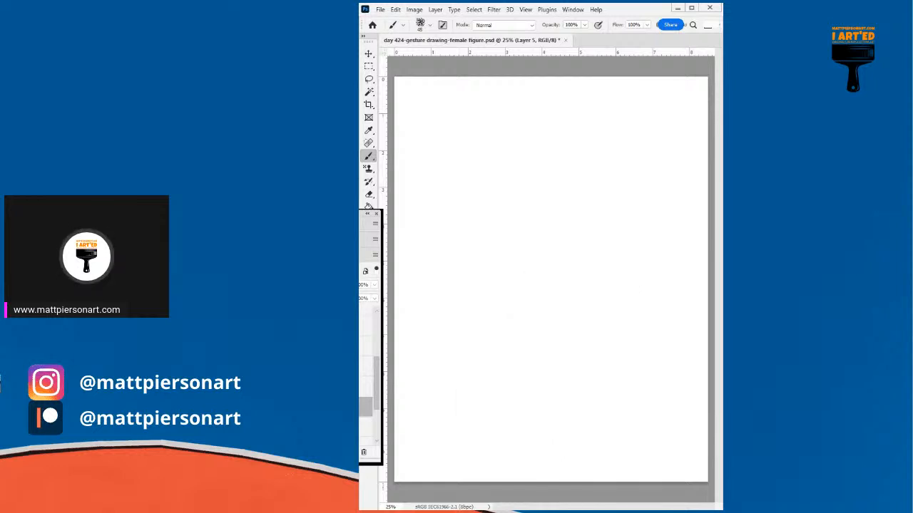
{"action": "left_click_drag", "start_coordinate": [376, 391], "coordinate": [371, 411]}
{"action": "left_click", "coordinate": [366, 371]}
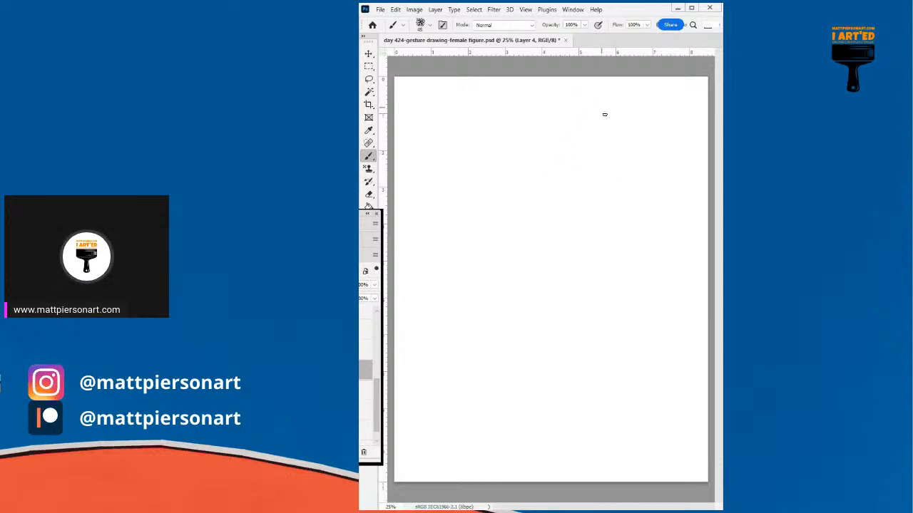
{"action": "left_click_drag", "start_coordinate": [558, 151], "coordinate": [563, 119]}
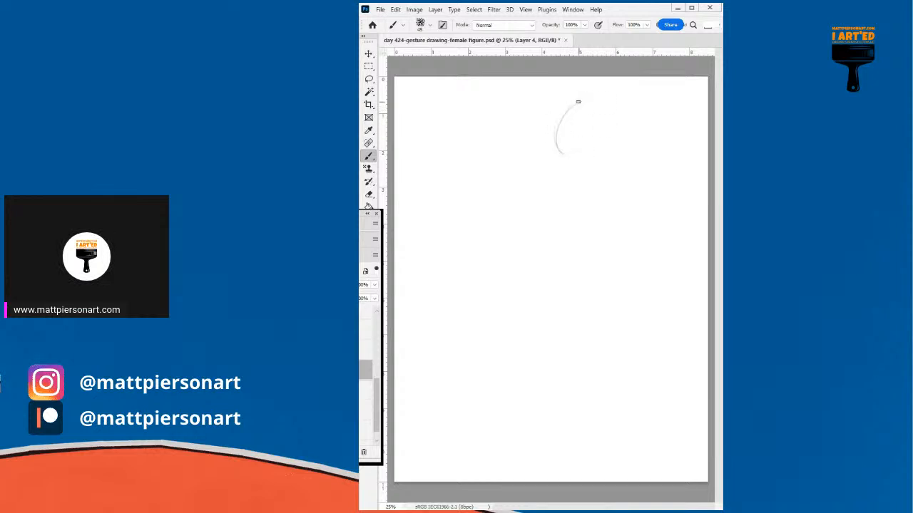
{"action": "mouse_move", "coordinate": [529, 106]}
{"action": "left_mouse_down"}
{"action": "mouse_move", "coordinate": [488, 139]}
{"action": "mouse_move", "coordinate": [521, 149]}
{"action": "mouse_move", "coordinate": [512, 103]}
{"action": "mouse_move", "coordinate": [484, 161]}
{"action": "left_mouse_up"}
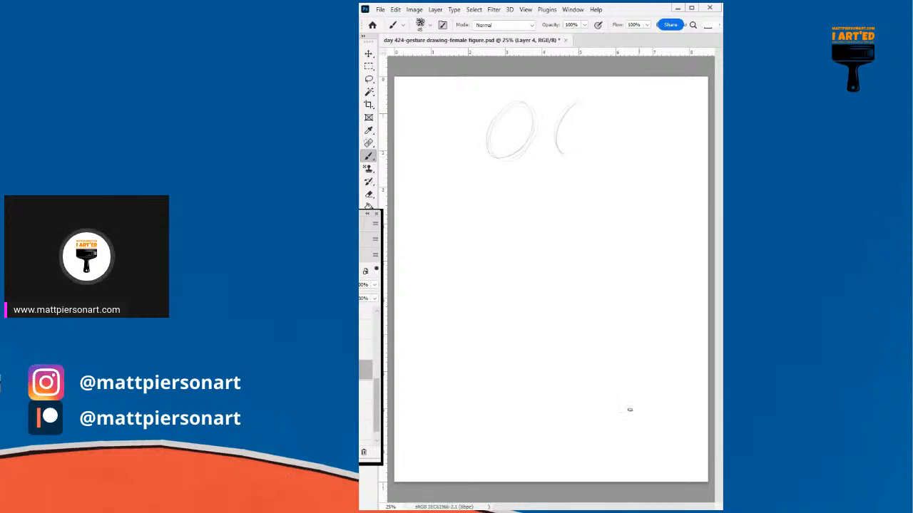
{"action": "left_click_drag", "start_coordinate": [605, 386], "coordinate": [706, 343]}
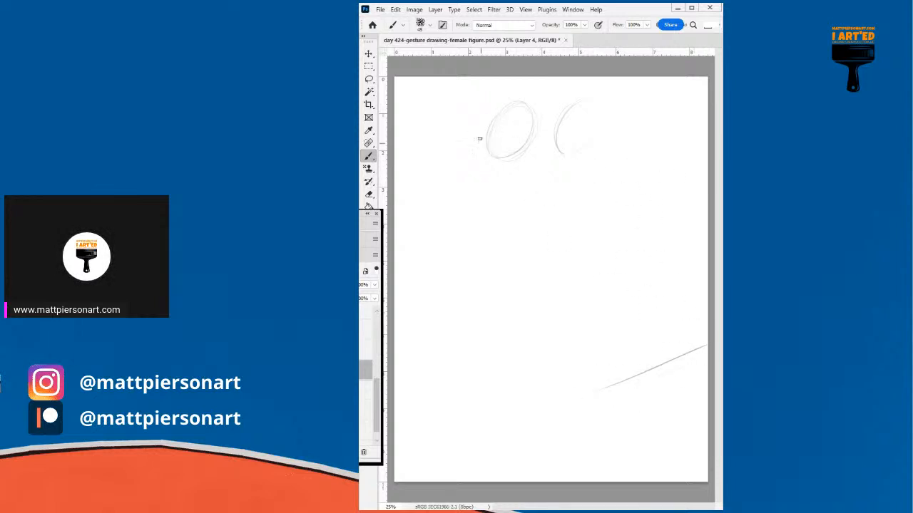
Step: Refine the tilted head with jaw and inner oval contours, and draw the neck lines meeting in a V below it
{"action": "left_click_drag", "start_coordinate": [530, 113], "coordinate": [503, 158]}
{"action": "mouse_move", "coordinate": [490, 125]}
{"action": "left_mouse_down"}
{"action": "mouse_move", "coordinate": [529, 153]}
{"action": "mouse_move", "coordinate": [492, 123]}
{"action": "mouse_move", "coordinate": [517, 127]}
{"action": "mouse_move", "coordinate": [528, 151]}
{"action": "mouse_move", "coordinate": [492, 177]}
{"action": "left_mouse_up"}
{"action": "mouse_move", "coordinate": [531, 150]}
{"action": "left_mouse_down"}
{"action": "mouse_move", "coordinate": [492, 167]}
{"action": "mouse_move", "coordinate": [499, 119]}
{"action": "left_mouse_up"}
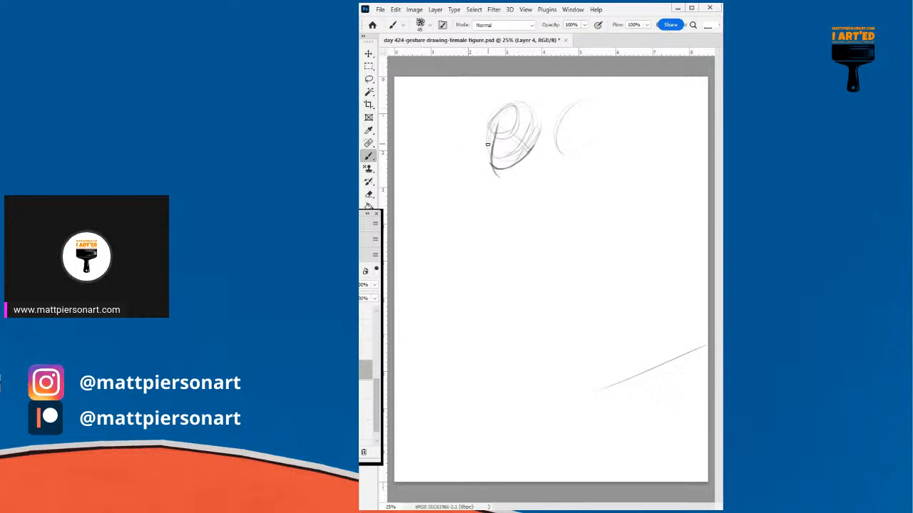
{"action": "mouse_move", "coordinate": [476, 190]}
{"action": "left_mouse_down"}
{"action": "mouse_move", "coordinate": [498, 119]}
{"action": "mouse_move", "coordinate": [479, 186]}
{"action": "mouse_move", "coordinate": [489, 147]}
{"action": "mouse_move", "coordinate": [488, 173]}
{"action": "mouse_move", "coordinate": [502, 167]}
{"action": "mouse_move", "coordinate": [474, 183]}
{"action": "mouse_move", "coordinate": [500, 167]}
{"action": "mouse_move", "coordinate": [474, 174]}
{"action": "mouse_move", "coordinate": [467, 160]}
{"action": "mouse_move", "coordinate": [482, 175]}
{"action": "mouse_move", "coordinate": [507, 174]}
{"action": "mouse_move", "coordinate": [482, 175]}
{"action": "mouse_move", "coordinate": [505, 174]}
{"action": "left_mouse_up"}
{"action": "left_click_drag", "start_coordinate": [455, 145], "coordinate": [477, 179]}
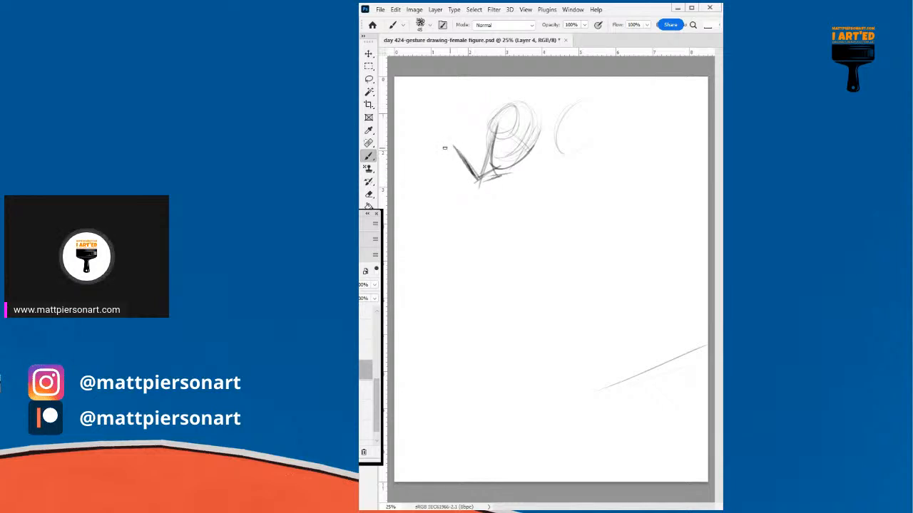
Step: Close the top of the neck's V with a shoulder line and draw a long oval ribcage beneath it
{"action": "left_click_drag", "start_coordinate": [451, 145], "coordinate": [490, 149]}
{"action": "left_click_drag", "start_coordinate": [522, 183], "coordinate": [502, 244]}
{"action": "left_click_drag", "start_coordinate": [446, 179], "coordinate": [450, 265]}
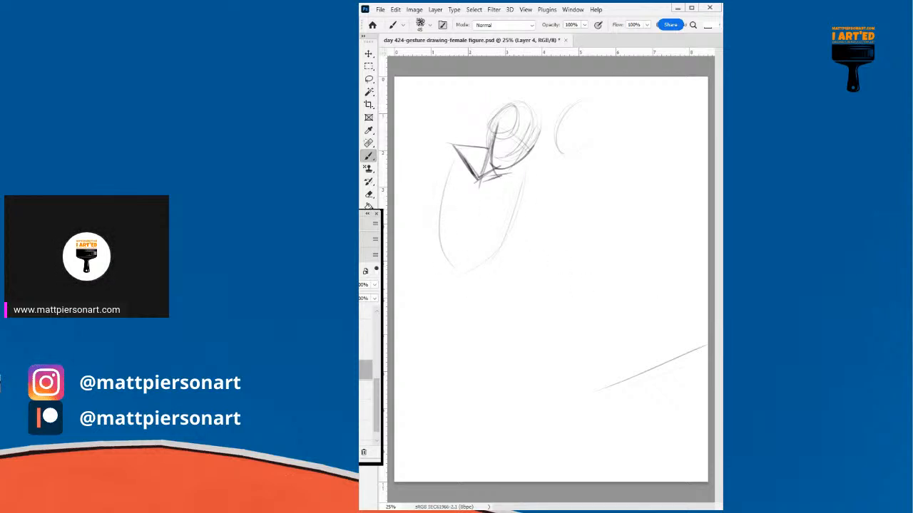
Step: Draw a rounded, tilted pelvis below the ribcage and strengthen the neck line beside the head
{"action": "mouse_move", "coordinate": [456, 271]}
{"action": "left_mouse_down"}
{"action": "mouse_move", "coordinate": [523, 255]}
{"action": "mouse_move", "coordinate": [545, 295]}
{"action": "left_mouse_up"}
{"action": "left_click_drag", "start_coordinate": [458, 298], "coordinate": [500, 322]}
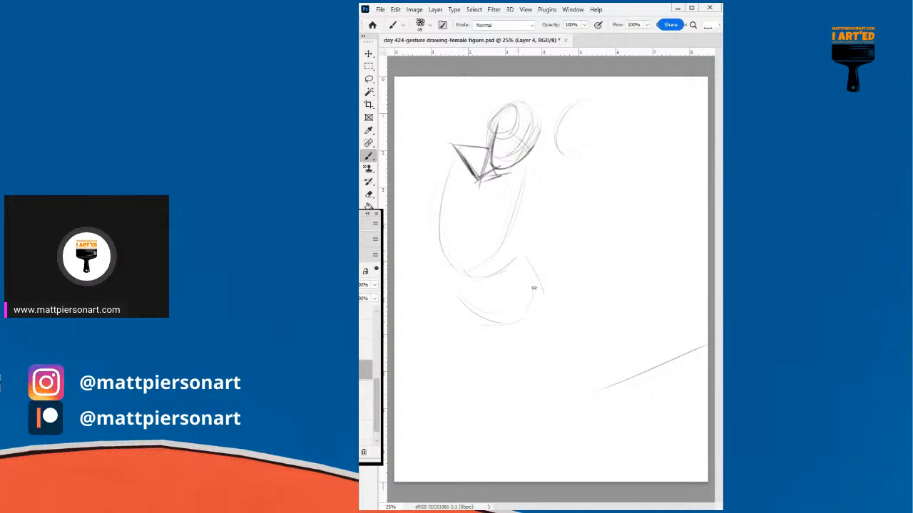
{"action": "mouse_move", "coordinate": [523, 249]}
{"action": "left_mouse_down"}
{"action": "mouse_move", "coordinate": [539, 300]}
{"action": "mouse_move", "coordinate": [546, 294]}
{"action": "mouse_move", "coordinate": [543, 283]}
{"action": "mouse_move", "coordinate": [513, 326]}
{"action": "left_mouse_up"}
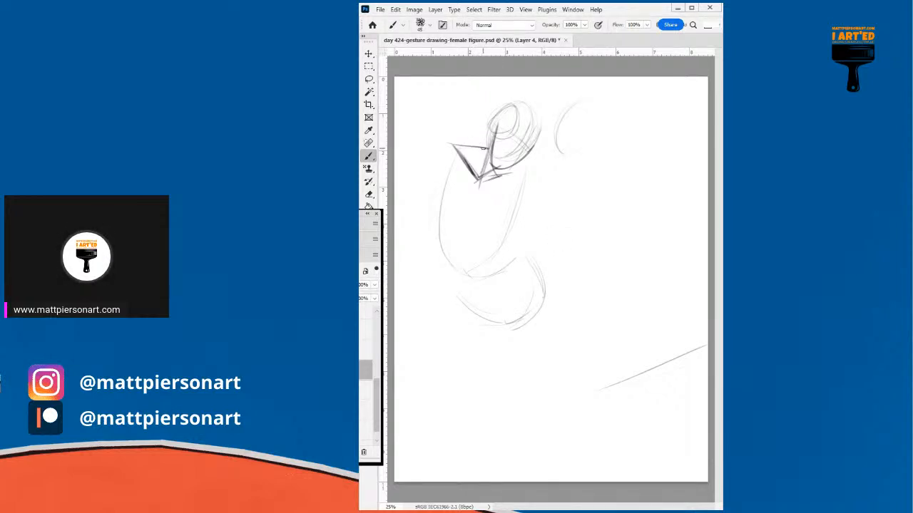
{"action": "left_click_drag", "start_coordinate": [493, 127], "coordinate": [483, 147]}
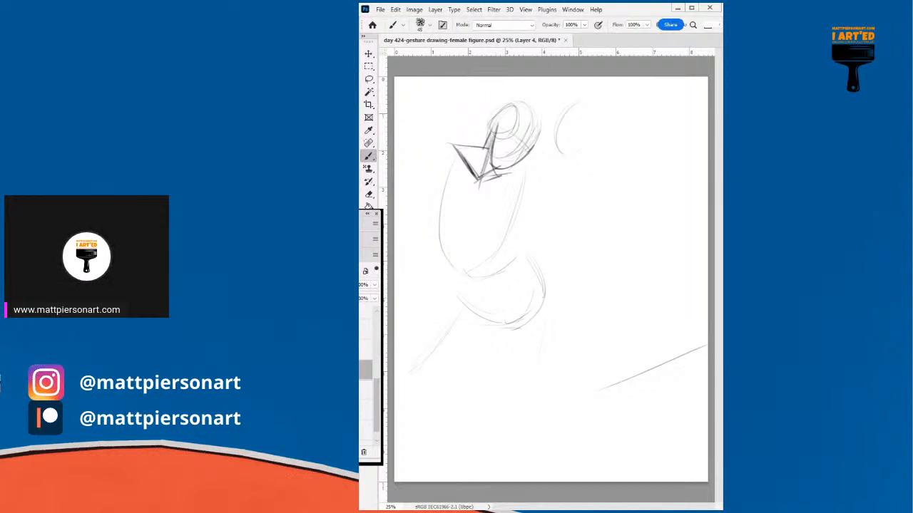
Step: Add an oval hip joint to the pelvis, block in the two spread thighs, and darken the opposite hip edge
{"action": "mouse_move", "coordinate": [537, 283]}
{"action": "left_mouse_down"}
{"action": "mouse_move", "coordinate": [520, 309]}
{"action": "mouse_move", "coordinate": [542, 283]}
{"action": "left_mouse_up"}
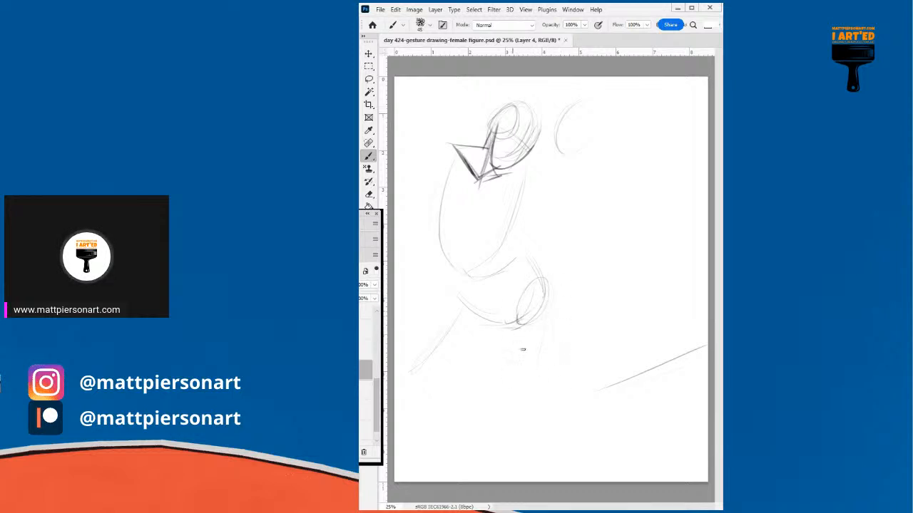
{"action": "left_click_drag", "start_coordinate": [562, 341], "coordinate": [553, 406]}
{"action": "left_click_drag", "start_coordinate": [520, 338], "coordinate": [542, 424]}
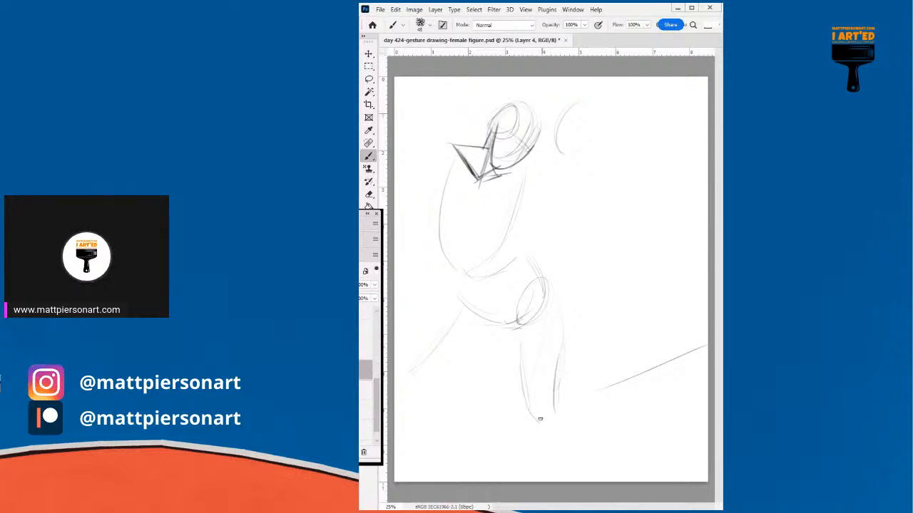
{"action": "left_click_drag", "start_coordinate": [493, 333], "coordinate": [467, 359]}
{"action": "mouse_move", "coordinate": [443, 323]}
{"action": "left_mouse_down"}
{"action": "mouse_move", "coordinate": [405, 383]}
{"action": "mouse_move", "coordinate": [427, 391]}
{"action": "mouse_move", "coordinate": [471, 355]}
{"action": "left_mouse_up"}
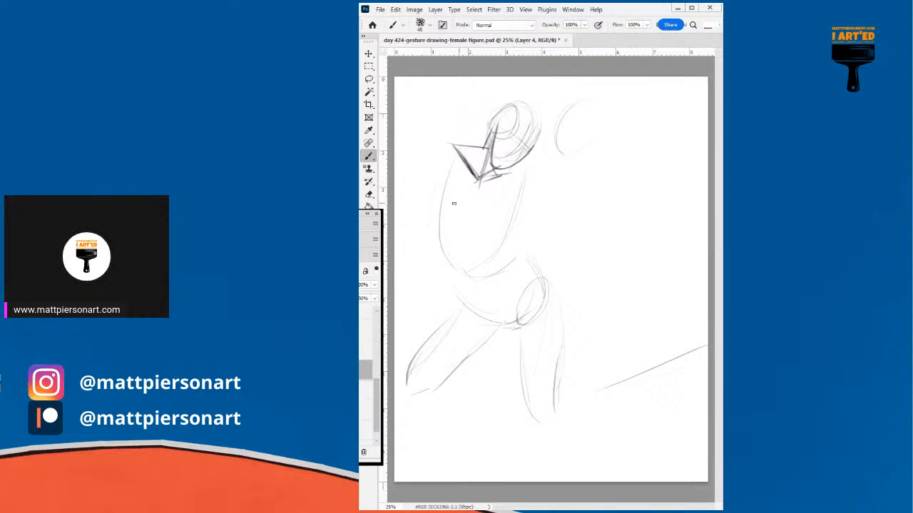
{"action": "left_click_drag", "start_coordinate": [463, 310], "coordinate": [460, 286]}
Step: Reinforce the ribcage side, draw slanted guide lines across the chest and waist, and add the upper arm line beside the torso
{"action": "left_click_drag", "start_coordinate": [526, 172], "coordinate": [518, 218]}
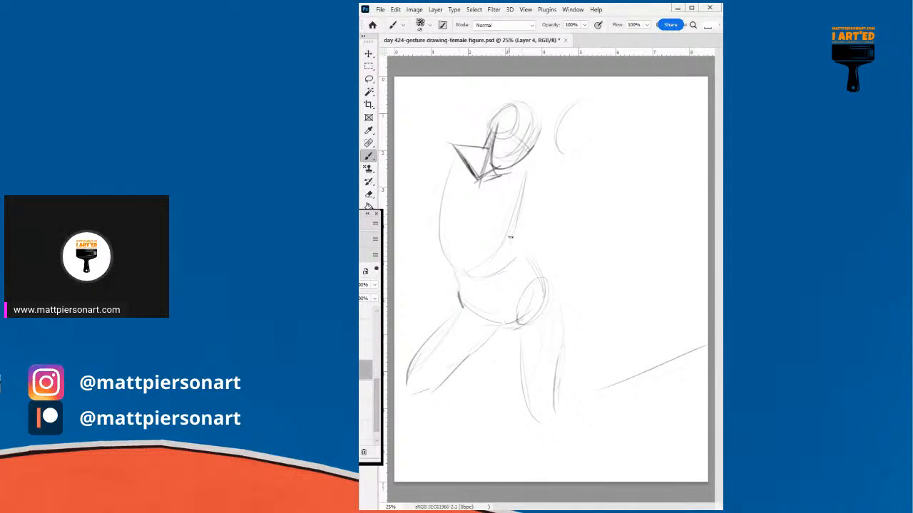
{"action": "left_click_drag", "start_coordinate": [500, 247], "coordinate": [442, 261]}
{"action": "left_click_drag", "start_coordinate": [512, 243], "coordinate": [419, 258]}
{"action": "mouse_move", "coordinate": [437, 150]}
{"action": "left_mouse_down"}
{"action": "mouse_move", "coordinate": [425, 206]}
{"action": "mouse_move", "coordinate": [432, 191]}
{"action": "mouse_move", "coordinate": [434, 219]}
{"action": "mouse_move", "coordinate": [417, 223]}
{"action": "mouse_move", "coordinate": [519, 206]}
{"action": "mouse_move", "coordinate": [419, 227]}
{"action": "mouse_move", "coordinate": [527, 206]}
{"action": "left_mouse_up"}
{"action": "mouse_move", "coordinate": [450, 224]}
{"action": "left_mouse_down"}
{"action": "mouse_move", "coordinate": [534, 204]}
{"action": "mouse_move", "coordinate": [526, 212]}
{"action": "mouse_move", "coordinate": [431, 232]}
{"action": "mouse_move", "coordinate": [543, 203]}
{"action": "left_mouse_up"}
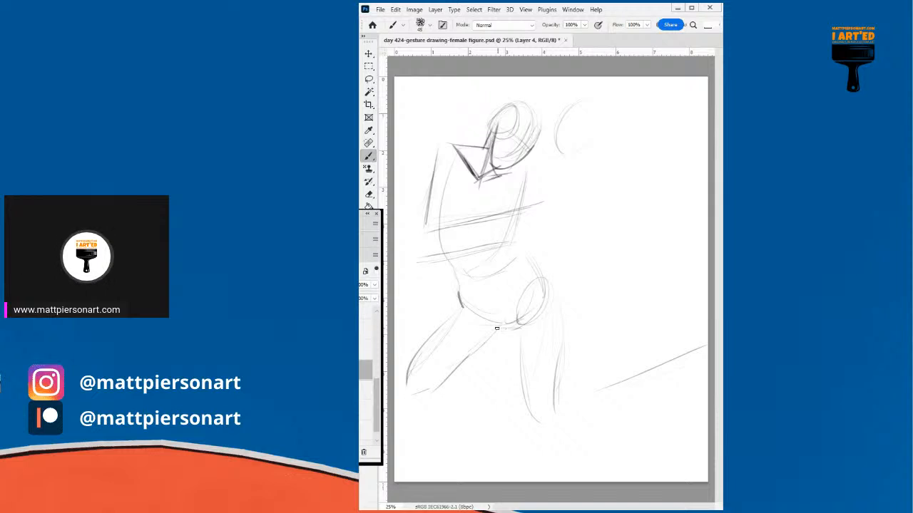
Step: Draw the curved centre line down the torso to the crotch and darken the outer contour from hip along the thigh
{"action": "mouse_move", "coordinate": [479, 178]}
{"action": "left_mouse_down"}
{"action": "mouse_move", "coordinate": [470, 261]}
{"action": "mouse_move", "coordinate": [511, 325]}
{"action": "mouse_move", "coordinate": [486, 301]}
{"action": "mouse_move", "coordinate": [513, 329]}
{"action": "mouse_move", "coordinate": [496, 314]}
{"action": "mouse_move", "coordinate": [518, 324]}
{"action": "left_mouse_up"}
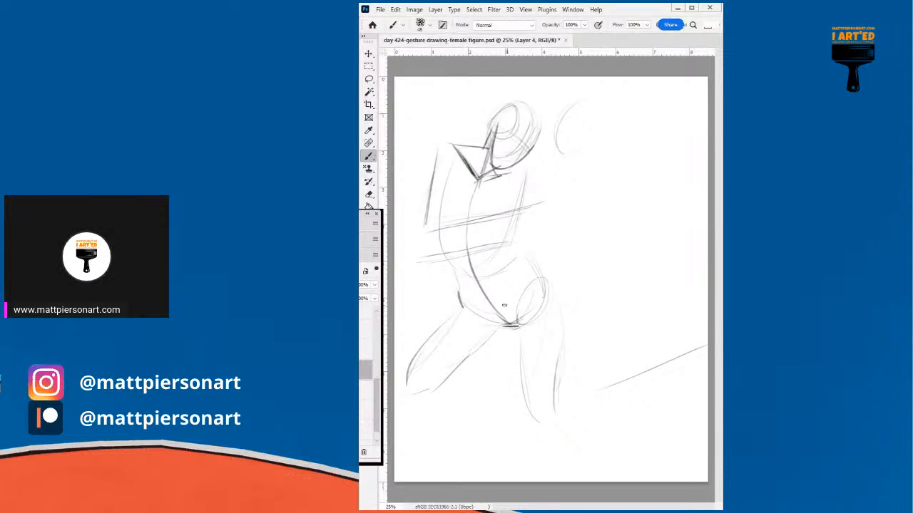
{"action": "mouse_move", "coordinate": [525, 254]}
{"action": "left_mouse_down"}
{"action": "mouse_move", "coordinate": [559, 300]}
{"action": "mouse_move", "coordinate": [556, 294]}
{"action": "mouse_move", "coordinate": [564, 351]}
{"action": "left_mouse_up"}
{"action": "mouse_move", "coordinate": [547, 281]}
{"action": "left_mouse_down"}
{"action": "mouse_move", "coordinate": [561, 320]}
{"action": "mouse_move", "coordinate": [562, 357]}
{"action": "left_mouse_up"}
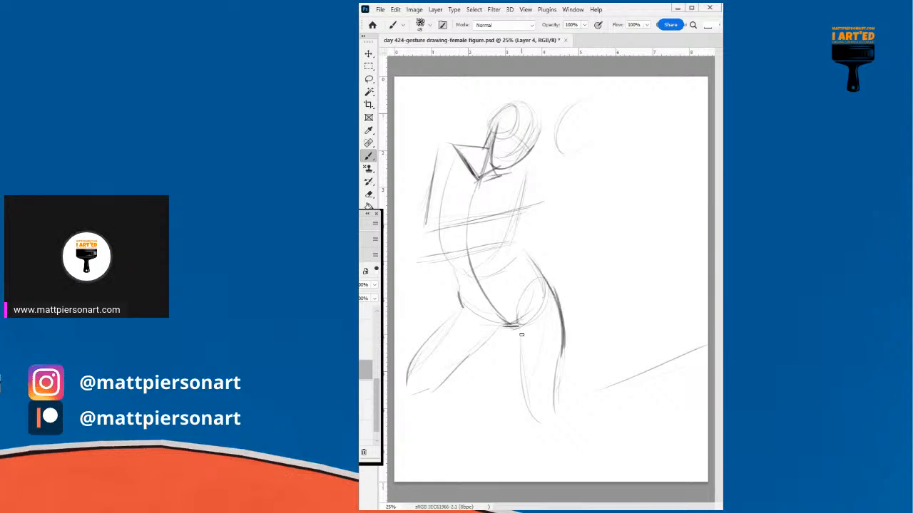
Step: Darken the kneeling leg's inner thigh and knee, and draw its bent lower leg stretching back to a foot
{"action": "left_click_drag", "start_coordinate": [517, 328], "coordinate": [515, 361]}
{"action": "left_click_drag", "start_coordinate": [516, 326], "coordinate": [524, 405]}
{"action": "left_click_drag", "start_coordinate": [517, 355], "coordinate": [525, 419]}
{"action": "left_click_drag", "start_coordinate": [517, 378], "coordinate": [531, 428]}
{"action": "mouse_move", "coordinate": [564, 349]}
{"action": "left_mouse_down"}
{"action": "mouse_move", "coordinate": [557, 385]}
{"action": "mouse_move", "coordinate": [569, 431]}
{"action": "mouse_move", "coordinate": [596, 419]}
{"action": "mouse_move", "coordinate": [604, 381]}
{"action": "mouse_move", "coordinate": [653, 368]}
{"action": "left_mouse_up"}
{"action": "mouse_move", "coordinate": [559, 389]}
{"action": "left_mouse_down"}
{"action": "mouse_move", "coordinate": [644, 372]}
{"action": "mouse_move", "coordinate": [626, 374]}
{"action": "mouse_move", "coordinate": [637, 381]}
{"action": "mouse_move", "coordinate": [582, 423]}
{"action": "left_mouse_up"}
{"action": "mouse_move", "coordinate": [631, 375]}
{"action": "left_mouse_down"}
{"action": "mouse_move", "coordinate": [644, 365]}
{"action": "mouse_move", "coordinate": [676, 367]}
{"action": "mouse_move", "coordinate": [633, 385]}
{"action": "left_mouse_up"}
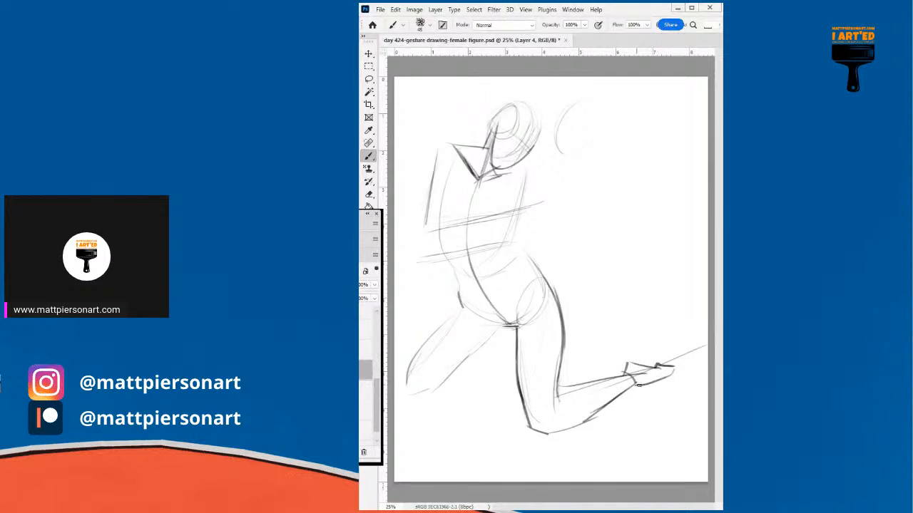
Step: Outline the other, spread thigh with firm contours and add its folded lower leg and the hip edge above
{"action": "mouse_move", "coordinate": [504, 326]}
{"action": "left_mouse_down"}
{"action": "mouse_move", "coordinate": [443, 370]}
{"action": "mouse_move", "coordinate": [462, 361]}
{"action": "mouse_move", "coordinate": [423, 386]}
{"action": "left_mouse_up"}
{"action": "mouse_move", "coordinate": [459, 311]}
{"action": "left_mouse_down"}
{"action": "mouse_move", "coordinate": [417, 354]}
{"action": "mouse_move", "coordinate": [404, 396]}
{"action": "mouse_move", "coordinate": [449, 398]}
{"action": "mouse_move", "coordinate": [415, 413]}
{"action": "mouse_move", "coordinate": [424, 420]}
{"action": "mouse_move", "coordinate": [507, 382]}
{"action": "left_mouse_up"}
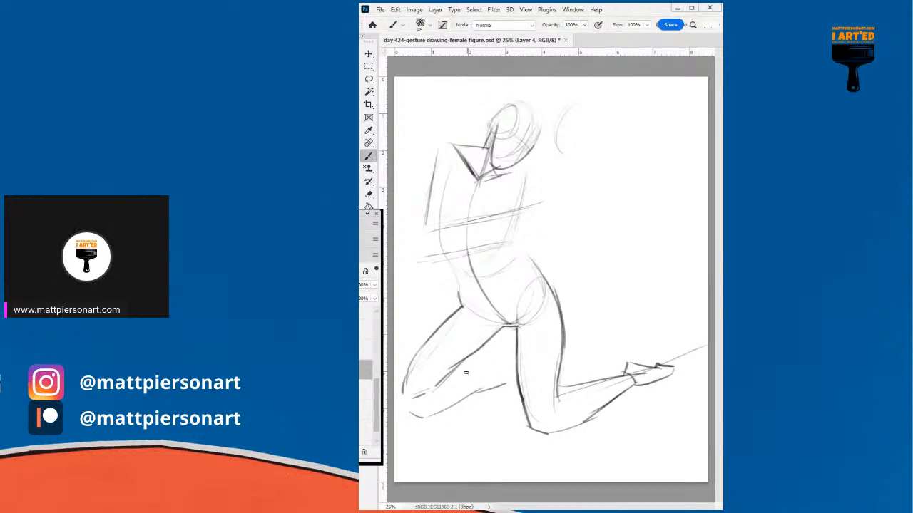
{"action": "left_click_drag", "start_coordinate": [453, 374], "coordinate": [505, 363]}
{"action": "left_click_drag", "start_coordinate": [460, 301], "coordinate": [460, 286]}
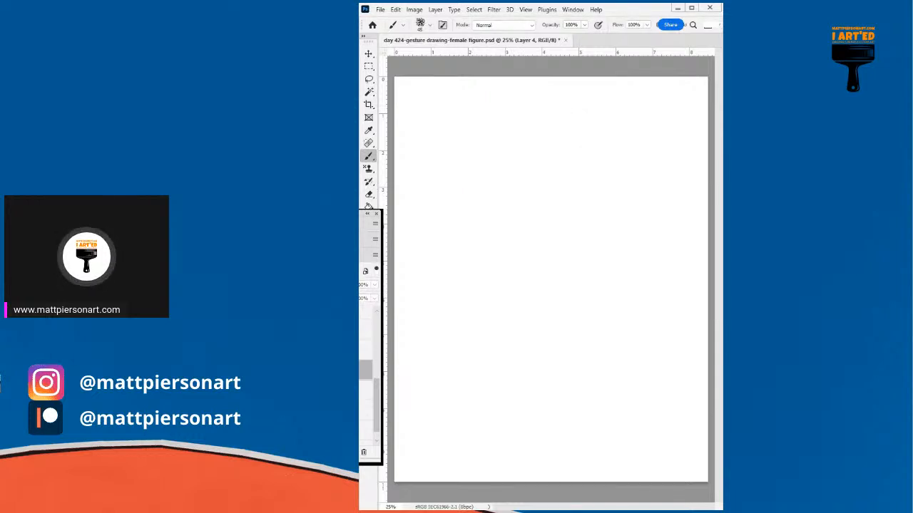
Step: Hide the finished pose, switch to Layer 3, and sketch an oval head with neck, collarbones and sloping shoulder in the page's upper right
{"action": "left_click_drag", "start_coordinate": [377, 394], "coordinate": [376, 410]}
{"action": "left_click", "coordinate": [365, 375]}
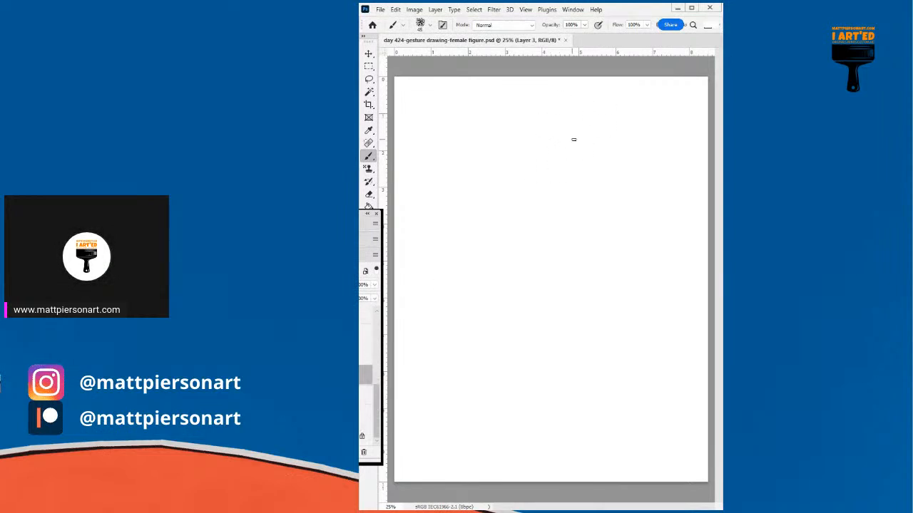
{"action": "mouse_move", "coordinate": [642, 119]}
{"action": "left_mouse_down"}
{"action": "mouse_move", "coordinate": [651, 146]}
{"action": "mouse_move", "coordinate": [646, 99]}
{"action": "mouse_move", "coordinate": [621, 124]}
{"action": "mouse_move", "coordinate": [657, 104]}
{"action": "mouse_move", "coordinate": [645, 150]}
{"action": "mouse_move", "coordinate": [630, 97]}
{"action": "mouse_move", "coordinate": [656, 118]}
{"action": "mouse_move", "coordinate": [630, 144]}
{"action": "left_mouse_up"}
{"action": "mouse_move", "coordinate": [632, 96]}
{"action": "left_mouse_down"}
{"action": "mouse_move", "coordinate": [632, 156]}
{"action": "mouse_move", "coordinate": [632, 94]}
{"action": "mouse_move", "coordinate": [638, 144]}
{"action": "mouse_move", "coordinate": [620, 129]}
{"action": "mouse_move", "coordinate": [625, 107]}
{"action": "mouse_move", "coordinate": [624, 147]}
{"action": "mouse_move", "coordinate": [622, 107]}
{"action": "mouse_move", "coordinate": [628, 145]}
{"action": "mouse_move", "coordinate": [654, 140]}
{"action": "left_mouse_up"}
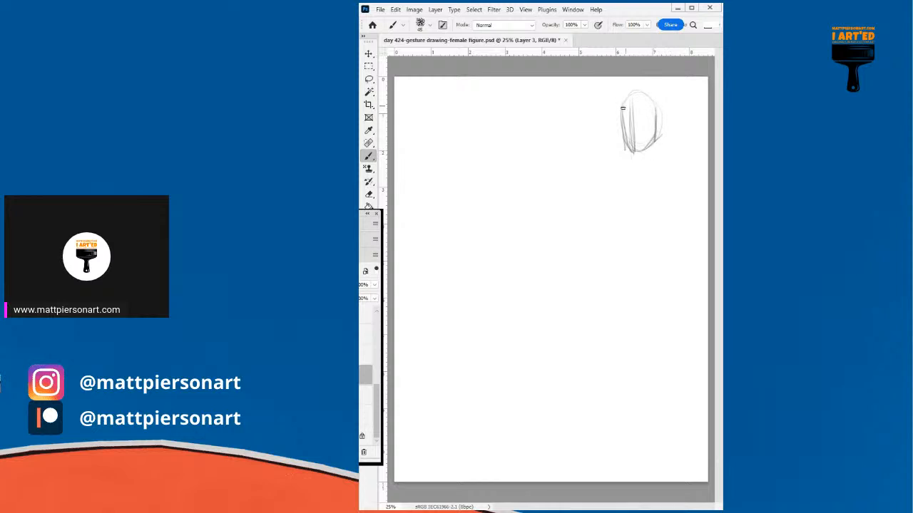
{"action": "mouse_move", "coordinate": [654, 104]}
{"action": "left_mouse_down"}
{"action": "mouse_move", "coordinate": [656, 129]}
{"action": "mouse_move", "coordinate": [635, 95]}
{"action": "mouse_move", "coordinate": [620, 112]}
{"action": "mouse_move", "coordinate": [629, 101]}
{"action": "mouse_move", "coordinate": [628, 156]}
{"action": "mouse_move", "coordinate": [646, 125]}
{"action": "mouse_move", "coordinate": [658, 131]}
{"action": "mouse_move", "coordinate": [659, 117]}
{"action": "mouse_move", "coordinate": [634, 177]}
{"action": "mouse_move", "coordinate": [665, 174]}
{"action": "mouse_move", "coordinate": [657, 170]}
{"action": "mouse_move", "coordinate": [668, 164]}
{"action": "mouse_move", "coordinate": [621, 166]}
{"action": "left_mouse_up"}
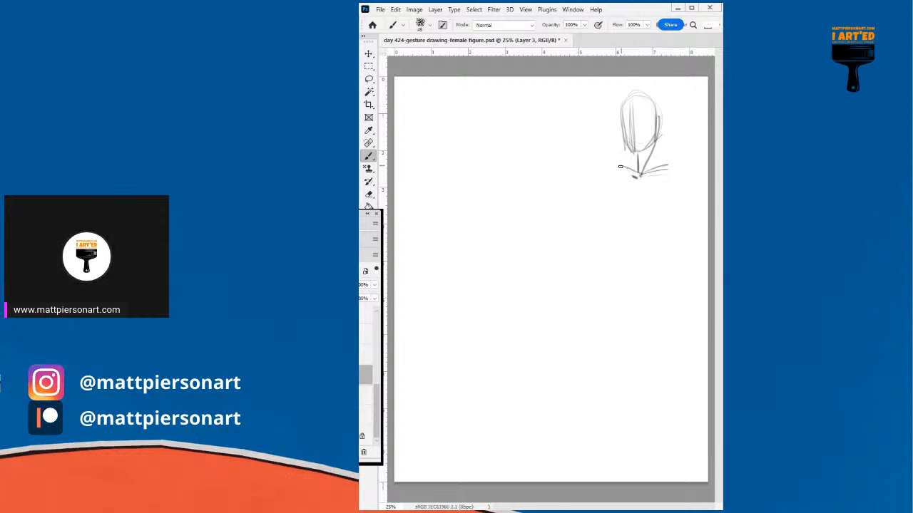
{"action": "mouse_move", "coordinate": [661, 128]}
{"action": "left_mouse_down"}
{"action": "mouse_move", "coordinate": [652, 170]}
{"action": "mouse_move", "coordinate": [633, 175]}
{"action": "mouse_move", "coordinate": [616, 164]}
{"action": "mouse_move", "coordinate": [676, 167]}
{"action": "mouse_move", "coordinate": [656, 135]}
{"action": "left_mouse_up"}
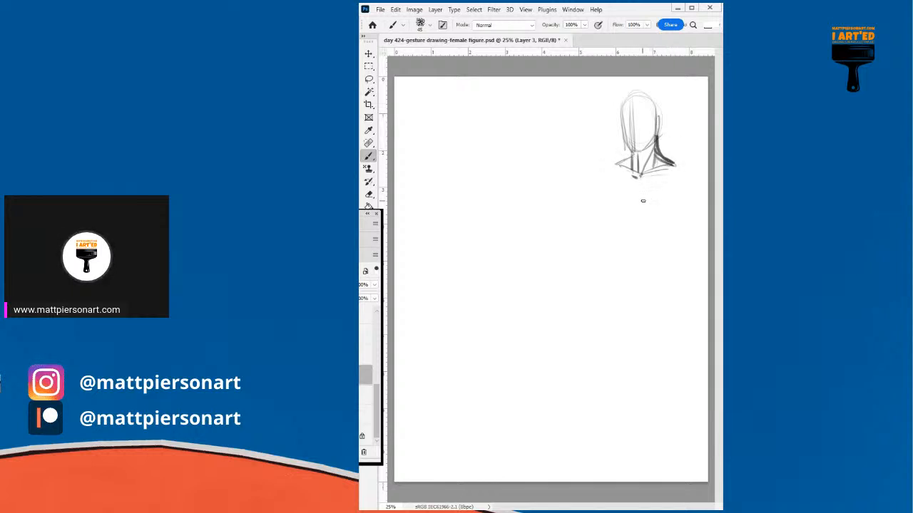
Step: Draw a long vertical back line below the shoulder and block in the chest sides with short marks under the breasts
{"action": "mouse_move", "coordinate": [674, 187]}
{"action": "left_mouse_down"}
{"action": "mouse_move", "coordinate": [674, 340]}
{"action": "mouse_move", "coordinate": [674, 317]}
{"action": "left_mouse_up"}
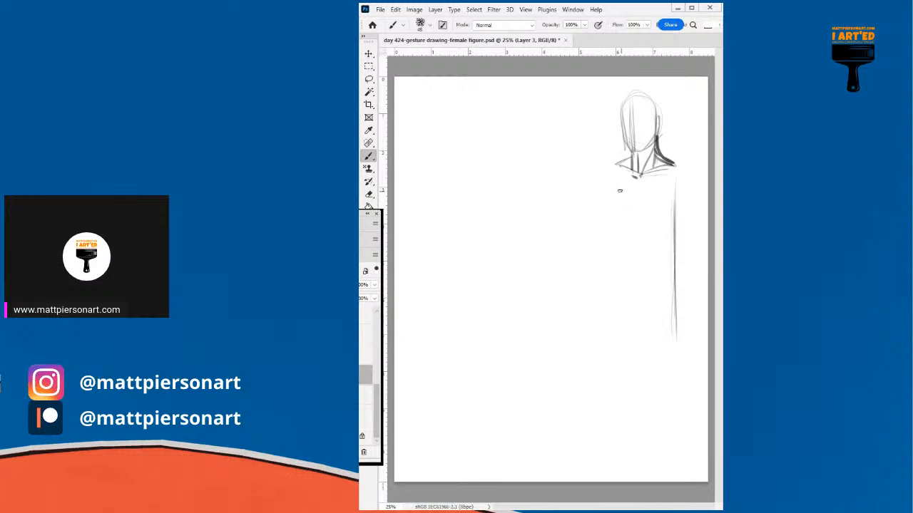
{"action": "left_click_drag", "start_coordinate": [676, 182], "coordinate": [657, 241]}
{"action": "left_click_drag", "start_coordinate": [621, 177], "coordinate": [612, 223]}
{"action": "left_click_drag", "start_coordinate": [624, 170], "coordinate": [610, 225]}
{"action": "mouse_move", "coordinate": [611, 225]}
{"action": "left_mouse_down"}
{"action": "mouse_move", "coordinate": [614, 236]}
{"action": "mouse_move", "coordinate": [645, 240]}
{"action": "left_mouse_up"}
{"action": "mouse_move", "coordinate": [676, 194]}
{"action": "left_mouse_down"}
{"action": "mouse_move", "coordinate": [658, 239]}
{"action": "mouse_move", "coordinate": [668, 225]}
{"action": "left_mouse_up"}
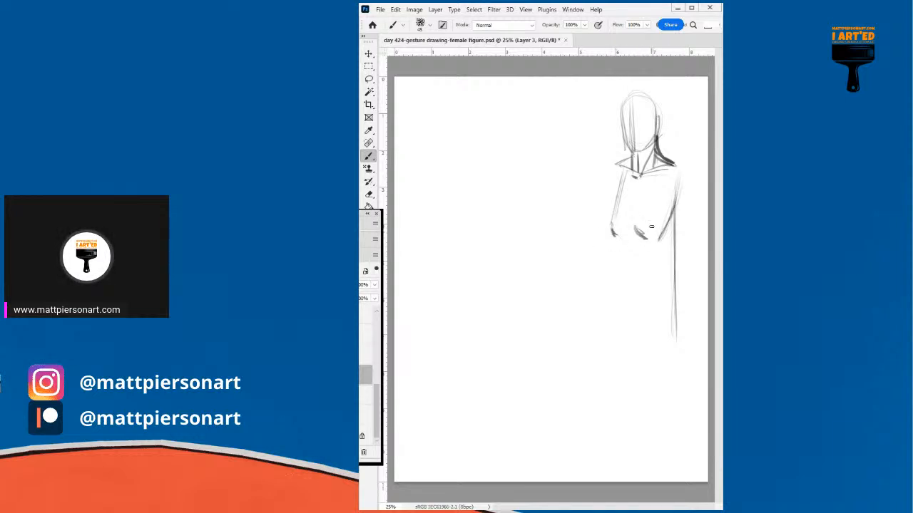
Step: Sketch light guide lines beside the head, the far breast contour and the far upper arm line, and strengthen the chest side
{"action": "left_click_drag", "start_coordinate": [550, 174], "coordinate": [553, 131]}
{"action": "left_click_drag", "start_coordinate": [600, 115], "coordinate": [562, 185]}
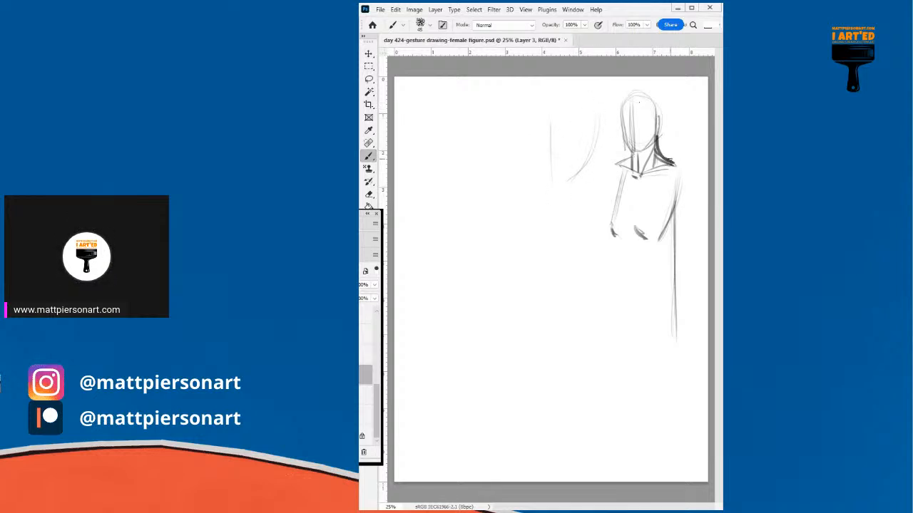
{"action": "left_click_drag", "start_coordinate": [668, 222], "coordinate": [676, 178]}
{"action": "mouse_move", "coordinate": [612, 231]}
{"action": "left_mouse_down"}
{"action": "mouse_move", "coordinate": [604, 204]}
{"action": "mouse_move", "coordinate": [615, 164]}
{"action": "mouse_move", "coordinate": [579, 220]}
{"action": "left_mouse_up"}
{"action": "left_click_drag", "start_coordinate": [669, 218], "coordinate": [661, 236]}
{"action": "mouse_move", "coordinate": [678, 183]}
{"action": "left_mouse_down"}
{"action": "mouse_move", "coordinate": [660, 235]}
{"action": "mouse_move", "coordinate": [666, 225]}
{"action": "left_mouse_up"}
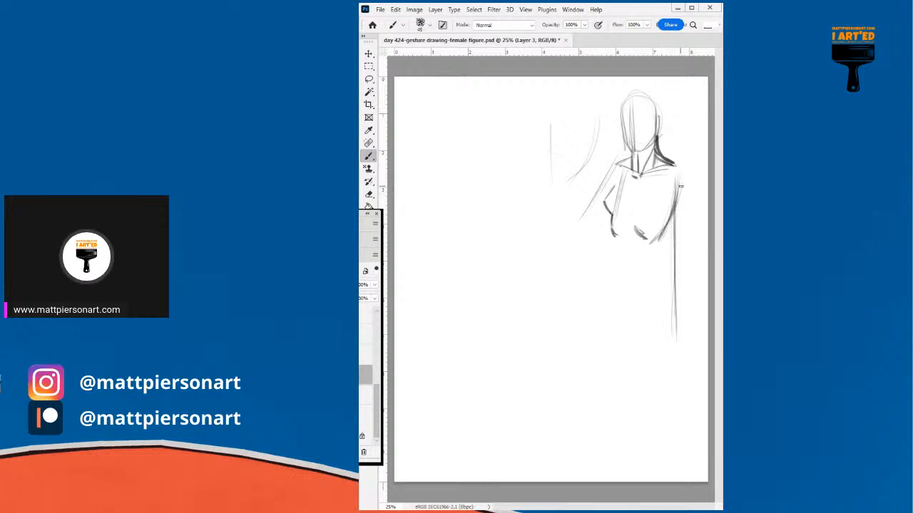
Step: Draw the near upper arm and both forearms reaching forward to overlapping hands
{"action": "mouse_move", "coordinate": [678, 185]}
{"action": "left_mouse_down"}
{"action": "mouse_move", "coordinate": [670, 261]}
{"action": "mouse_move", "coordinate": [671, 212]}
{"action": "left_mouse_up"}
{"action": "mouse_move", "coordinate": [679, 166]}
{"action": "left_mouse_down"}
{"action": "mouse_move", "coordinate": [632, 246]}
{"action": "mouse_move", "coordinate": [552, 278]}
{"action": "left_mouse_up"}
{"action": "left_click_drag", "start_coordinate": [622, 245], "coordinate": [547, 282]}
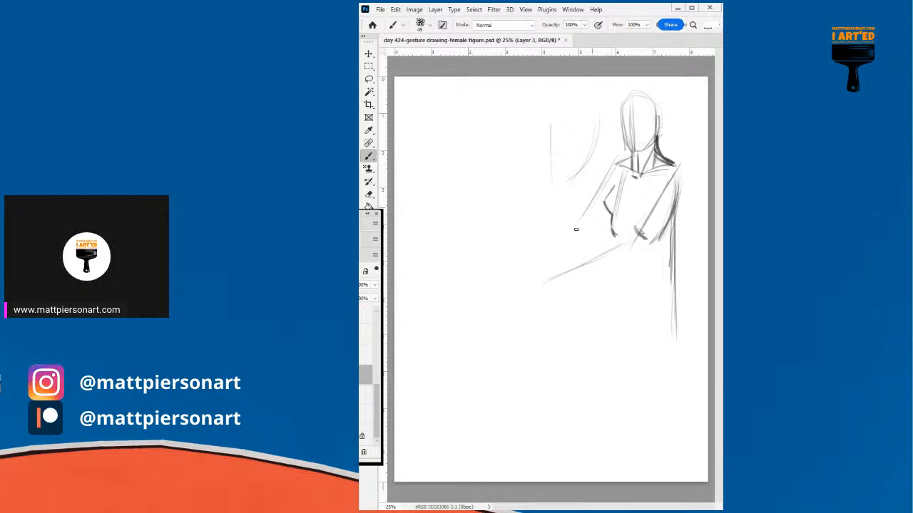
{"action": "mouse_move", "coordinate": [579, 228]}
{"action": "left_mouse_down"}
{"action": "mouse_move", "coordinate": [517, 253]}
{"action": "mouse_move", "coordinate": [545, 246]}
{"action": "mouse_move", "coordinate": [519, 250]}
{"action": "mouse_move", "coordinate": [546, 256]}
{"action": "mouse_move", "coordinate": [542, 265]}
{"action": "mouse_move", "coordinate": [567, 261]}
{"action": "mouse_move", "coordinate": [564, 277]}
{"action": "mouse_move", "coordinate": [579, 255]}
{"action": "mouse_move", "coordinate": [617, 240]}
{"action": "mouse_move", "coordinate": [638, 233]}
{"action": "mouse_move", "coordinate": [640, 246]}
{"action": "mouse_move", "coordinate": [575, 273]}
{"action": "mouse_move", "coordinate": [636, 258]}
{"action": "mouse_move", "coordinate": [645, 244]}
{"action": "left_mouse_up"}
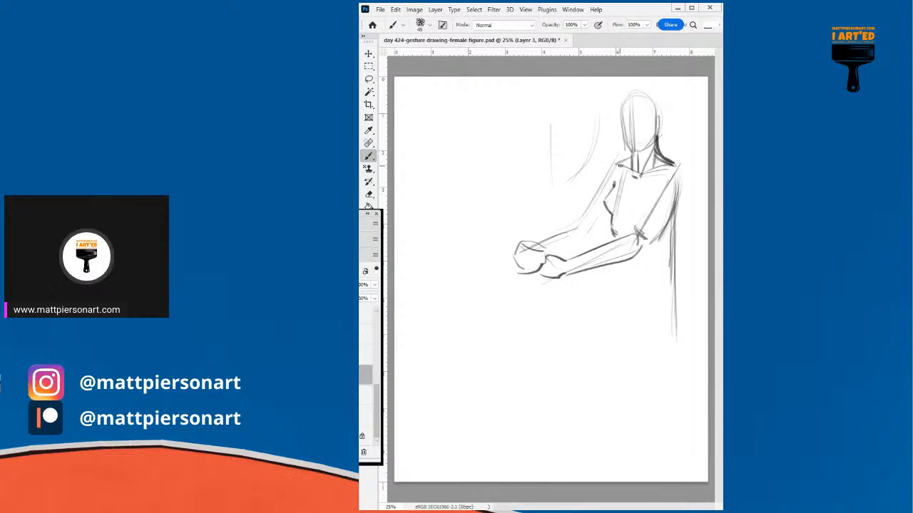
Step: Outline the far shoulder and upper arm, and add the belly contour and the raised thigh's top line
{"action": "mouse_move", "coordinate": [608, 163]}
{"action": "left_mouse_down"}
{"action": "mouse_move", "coordinate": [598, 183]}
{"action": "mouse_move", "coordinate": [604, 203]}
{"action": "mouse_move", "coordinate": [615, 185]}
{"action": "mouse_move", "coordinate": [590, 230]}
{"action": "left_mouse_up"}
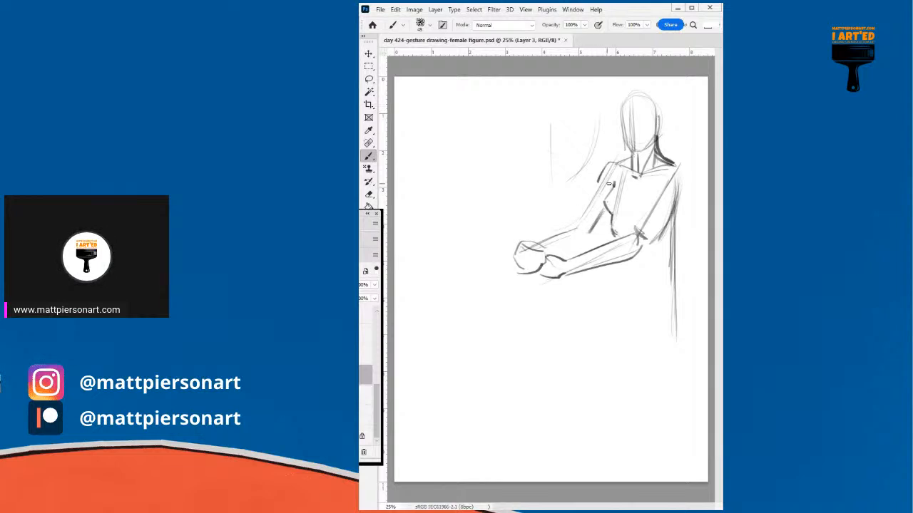
{"action": "left_click_drag", "start_coordinate": [606, 172], "coordinate": [574, 229]}
{"action": "left_click_drag", "start_coordinate": [621, 260], "coordinate": [621, 303]}
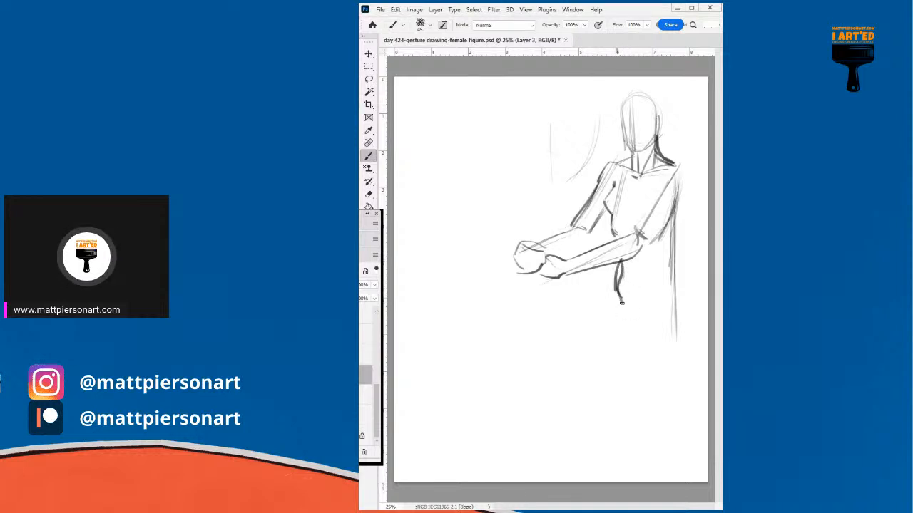
{"action": "left_click_drag", "start_coordinate": [560, 271], "coordinate": [610, 278]}
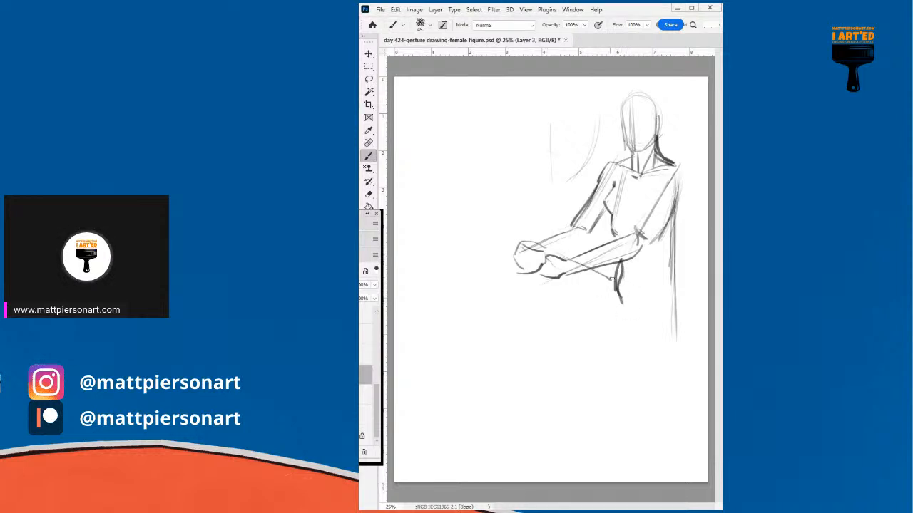
Step: Darken the near shoulder and arm contours, and reinforce the back and belly lines down to the hip
{"action": "left_click_drag", "start_coordinate": [680, 247], "coordinate": [675, 313]}
{"action": "left_click_drag", "start_coordinate": [682, 244], "coordinate": [679, 308]}
{"action": "left_click_drag", "start_coordinate": [679, 166], "coordinate": [666, 217]}
{"action": "mouse_move", "coordinate": [683, 184]}
{"action": "left_mouse_down"}
{"action": "mouse_move", "coordinate": [646, 243]}
{"action": "mouse_move", "coordinate": [661, 221]}
{"action": "mouse_move", "coordinate": [643, 236]}
{"action": "mouse_move", "coordinate": [631, 233]}
{"action": "mouse_move", "coordinate": [656, 192]}
{"action": "mouse_move", "coordinate": [635, 176]}
{"action": "mouse_move", "coordinate": [624, 241]}
{"action": "left_mouse_up"}
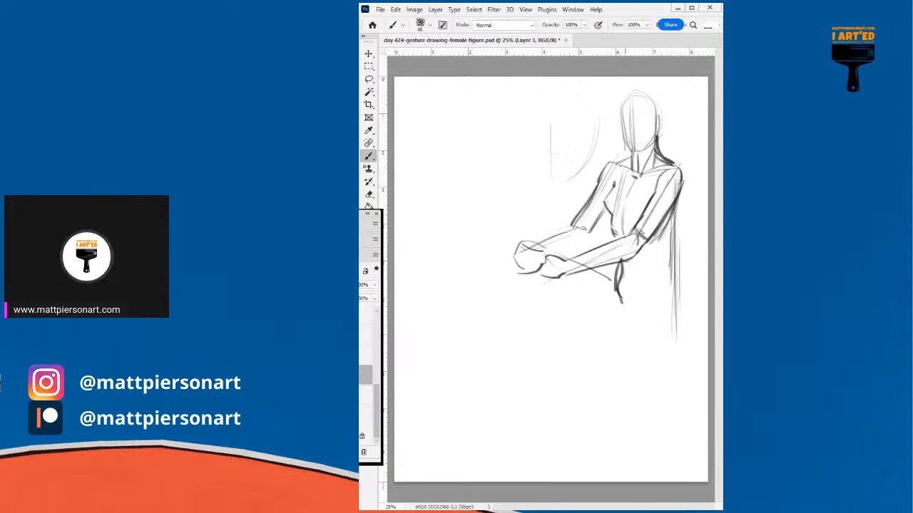
{"action": "left_click_drag", "start_coordinate": [618, 265], "coordinate": [620, 312]}
{"action": "left_click_drag", "start_coordinate": [685, 178], "coordinate": [675, 289]}
{"action": "left_click_drag", "start_coordinate": [676, 258], "coordinate": [679, 313]}
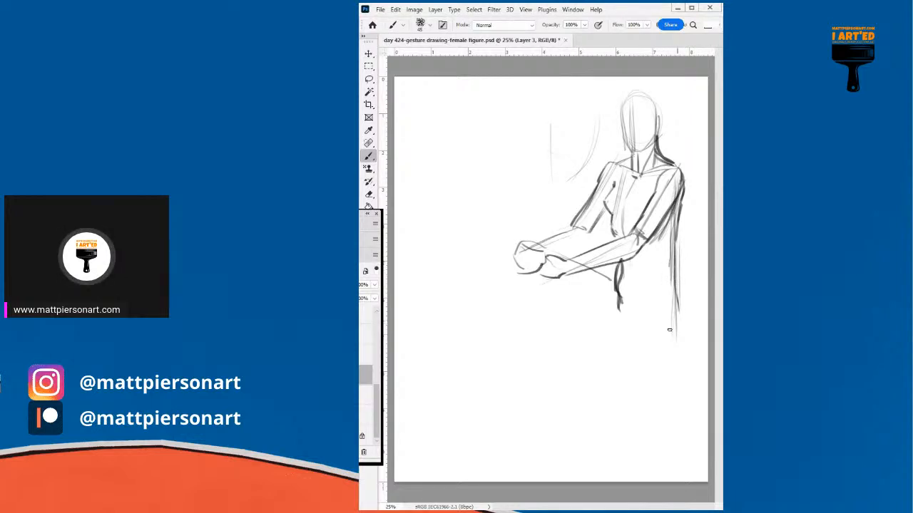
Step: Draw the leg folded along the ground from the rounded buttock to the foot, and the underside of the raised thigh
{"action": "mouse_move", "coordinate": [558, 289]}
{"action": "left_mouse_down"}
{"action": "mouse_move", "coordinate": [595, 313]}
{"action": "mouse_move", "coordinate": [589, 306]}
{"action": "mouse_move", "coordinate": [629, 308]}
{"action": "mouse_move", "coordinate": [534, 340]}
{"action": "left_mouse_up"}
{"action": "mouse_move", "coordinate": [680, 309]}
{"action": "left_mouse_down"}
{"action": "mouse_move", "coordinate": [681, 343]}
{"action": "mouse_move", "coordinate": [656, 351]}
{"action": "mouse_move", "coordinate": [680, 347]}
{"action": "mouse_move", "coordinate": [519, 374]}
{"action": "left_mouse_up"}
{"action": "mouse_move", "coordinate": [642, 305]}
{"action": "left_mouse_down"}
{"action": "mouse_move", "coordinate": [531, 339]}
{"action": "mouse_move", "coordinate": [535, 368]}
{"action": "mouse_move", "coordinate": [528, 341]}
{"action": "mouse_move", "coordinate": [509, 345]}
{"action": "mouse_move", "coordinate": [503, 368]}
{"action": "mouse_move", "coordinate": [642, 360]}
{"action": "mouse_move", "coordinate": [614, 362]}
{"action": "mouse_move", "coordinate": [676, 345]}
{"action": "left_mouse_up"}
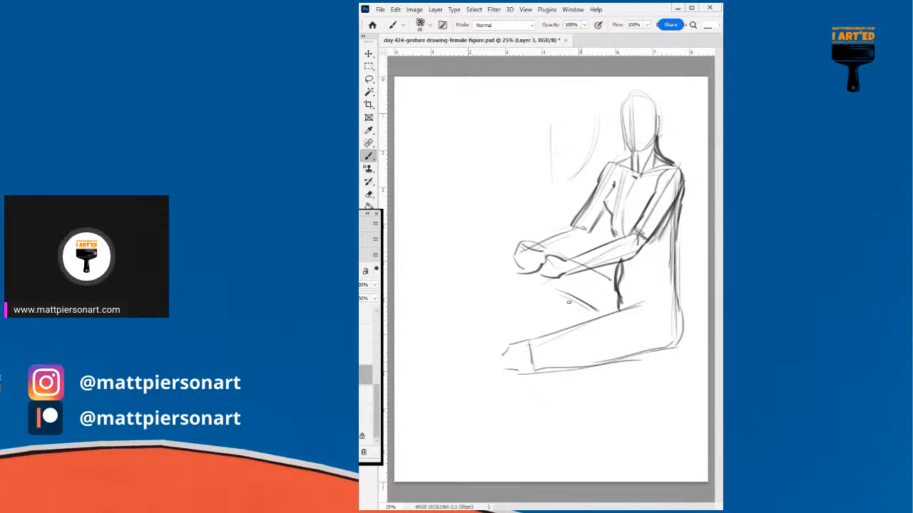
Step: Draw the front and back lines of the raised leg's shin, running from below the hands to the folded leg
{"action": "left_click_drag", "start_coordinate": [518, 285], "coordinate": [539, 337]}
{"action": "left_click_drag", "start_coordinate": [554, 295], "coordinate": [566, 338]}
{"action": "mouse_move", "coordinate": [550, 280]}
{"action": "left_mouse_down"}
{"action": "mouse_move", "coordinate": [562, 324]}
{"action": "mouse_move", "coordinate": [552, 283]}
{"action": "mouse_move", "coordinate": [591, 319]}
{"action": "mouse_move", "coordinate": [552, 290]}
{"action": "mouse_move", "coordinate": [561, 329]}
{"action": "left_mouse_up"}
{"action": "left_click_drag", "start_coordinate": [519, 273], "coordinate": [539, 330]}
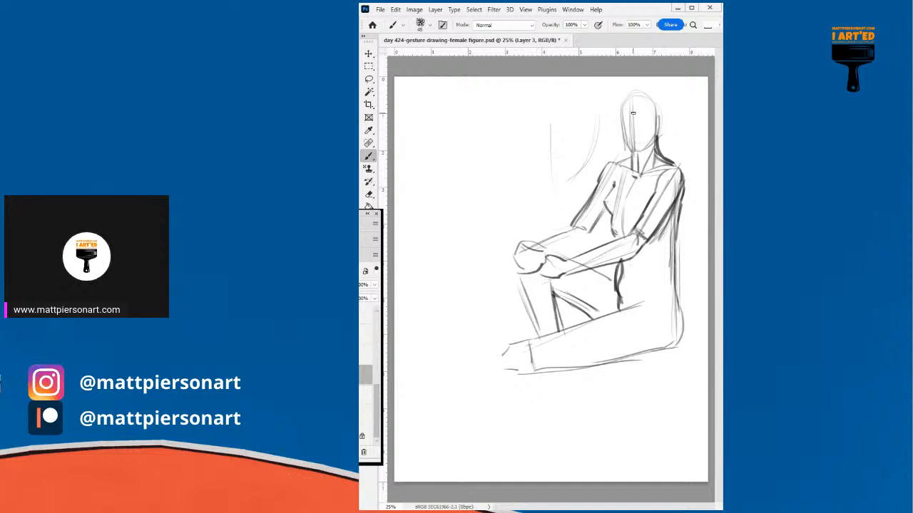
Step: Draw the hairline and bobbed hair around the head, and add a ground stroke under the foot
{"action": "left_click_drag", "start_coordinate": [628, 107], "coordinate": [661, 137]}
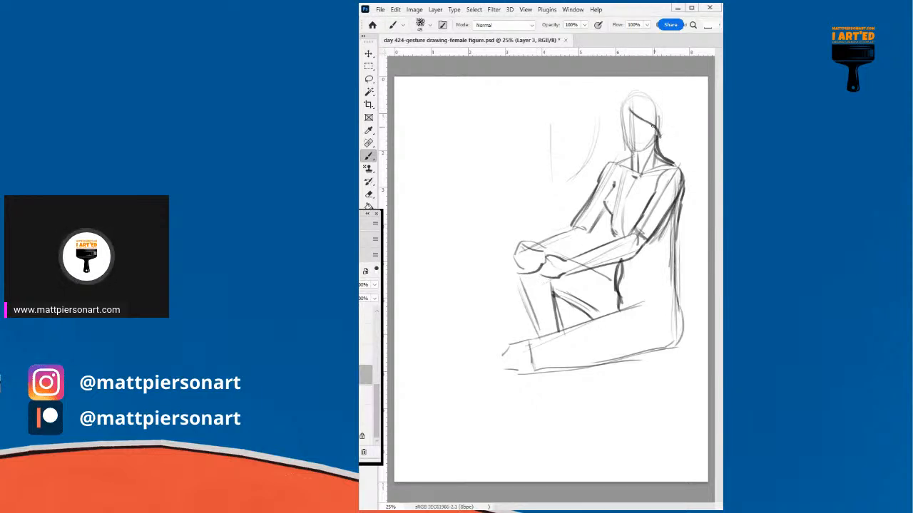
{"action": "mouse_move", "coordinate": [628, 112]}
{"action": "left_mouse_down"}
{"action": "mouse_move", "coordinate": [619, 104]}
{"action": "mouse_move", "coordinate": [635, 84]}
{"action": "mouse_move", "coordinate": [662, 98]}
{"action": "mouse_move", "coordinate": [668, 140]}
{"action": "left_mouse_up"}
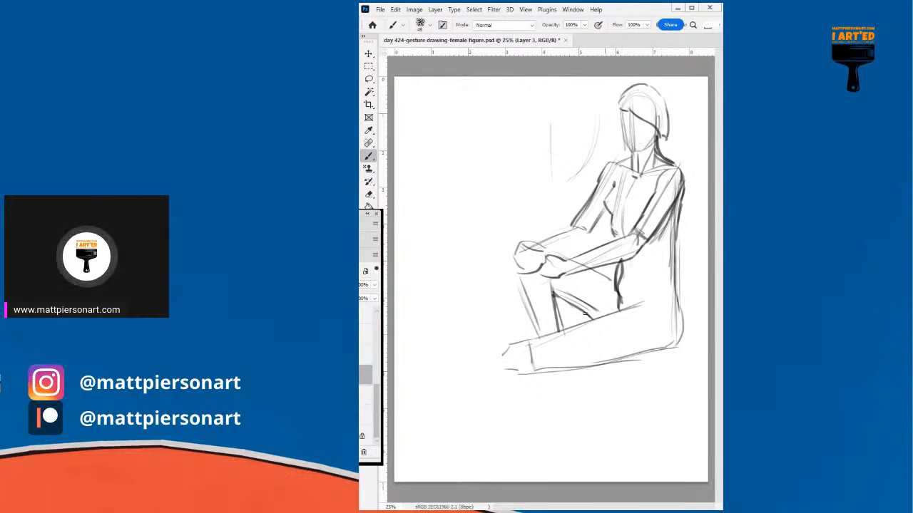
{"action": "left_click_drag", "start_coordinate": [528, 372], "coordinate": [501, 375]}
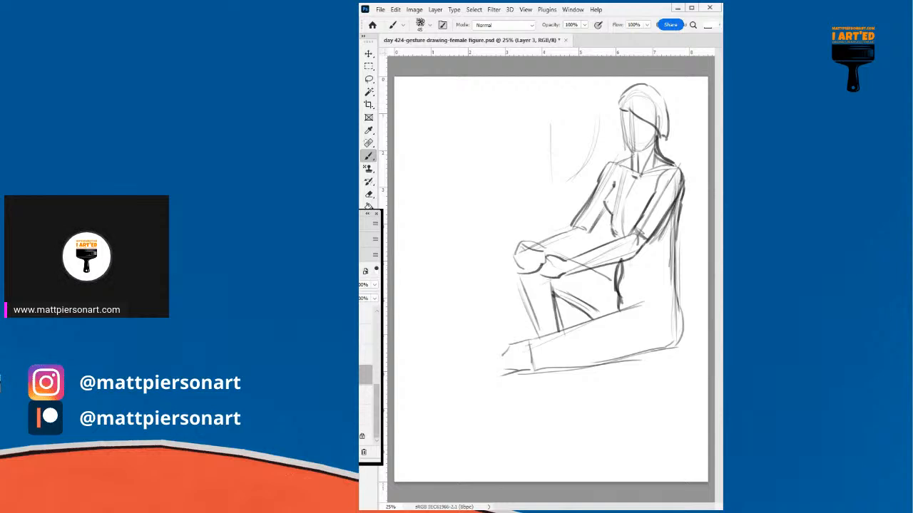
Step: Clear the seated pose from view, switch to Layer 2, and sketch a tilted oval head with crossed facial guide lines
{"action": "key", "text": "Delete"}
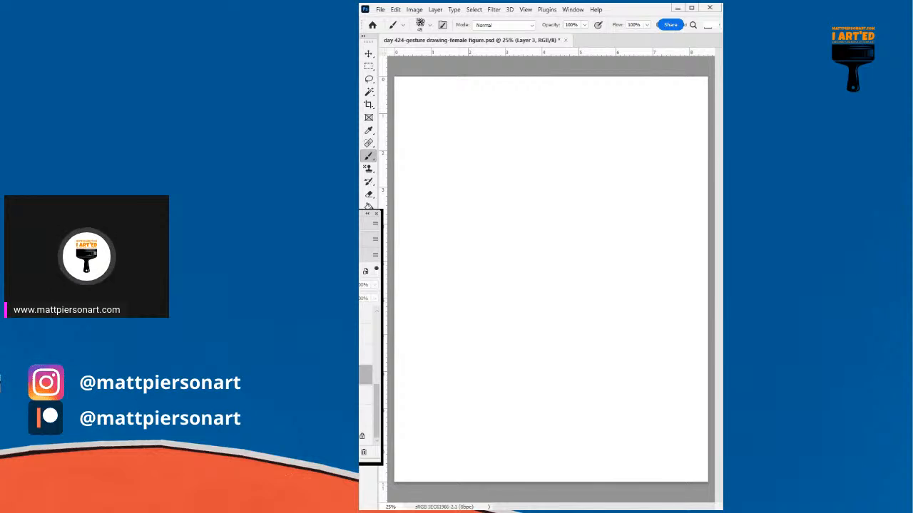
{"action": "key", "text": "alt+bracketleft"}
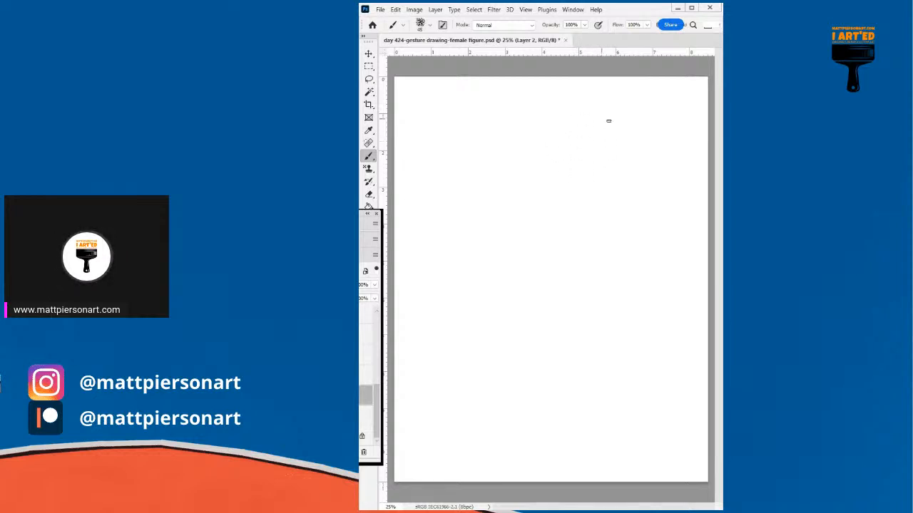
{"action": "mouse_move", "coordinate": [617, 139]}
{"action": "left_mouse_down"}
{"action": "mouse_move", "coordinate": [583, 131]}
{"action": "mouse_move", "coordinate": [612, 157]}
{"action": "mouse_move", "coordinate": [589, 121]}
{"action": "mouse_move", "coordinate": [605, 161]}
{"action": "mouse_move", "coordinate": [589, 125]}
{"action": "mouse_move", "coordinate": [614, 151]}
{"action": "mouse_move", "coordinate": [575, 136]}
{"action": "mouse_move", "coordinate": [605, 111]}
{"action": "left_mouse_up"}
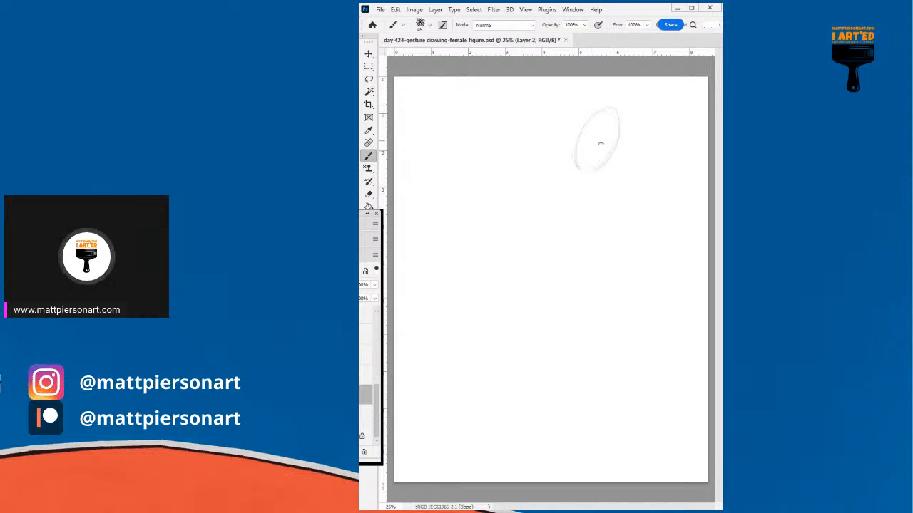
{"action": "mouse_move", "coordinate": [615, 149]}
{"action": "left_mouse_down"}
{"action": "mouse_move", "coordinate": [587, 135]}
{"action": "mouse_move", "coordinate": [614, 148]}
{"action": "left_mouse_up"}
{"action": "left_click_drag", "start_coordinate": [608, 125], "coordinate": [582, 173]}
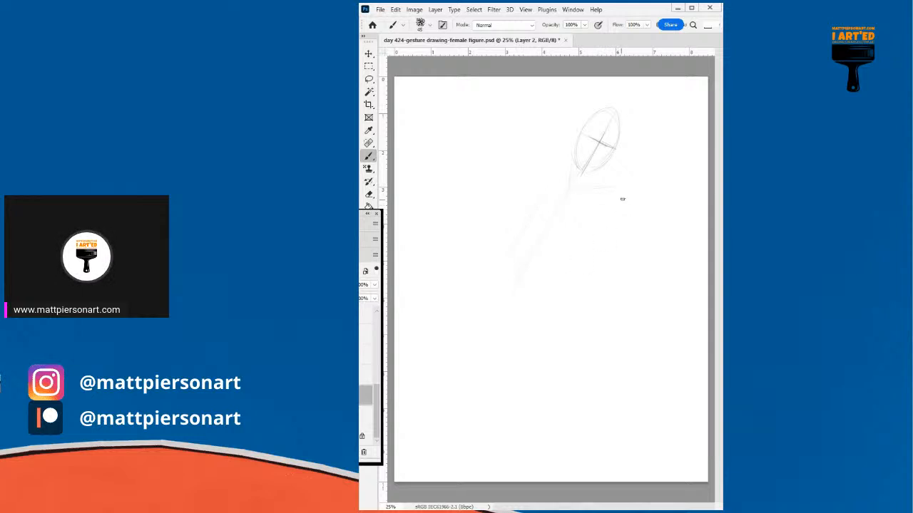
Step: Lightly block in the leaning torso and pelvis below the head, with the waist curve and the outer thigh lines
{"action": "mouse_move", "coordinate": [543, 264]}
{"action": "left_mouse_down"}
{"action": "mouse_move", "coordinate": [530, 244]}
{"action": "mouse_move", "coordinate": [515, 255]}
{"action": "mouse_move", "coordinate": [522, 220]}
{"action": "mouse_move", "coordinate": [549, 185]}
{"action": "left_mouse_up"}
{"action": "left_click_drag", "start_coordinate": [593, 304], "coordinate": [606, 333]}
{"action": "left_click_drag", "start_coordinate": [544, 351], "coordinate": [530, 306]}
{"action": "left_click_drag", "start_coordinate": [582, 274], "coordinate": [614, 333]}
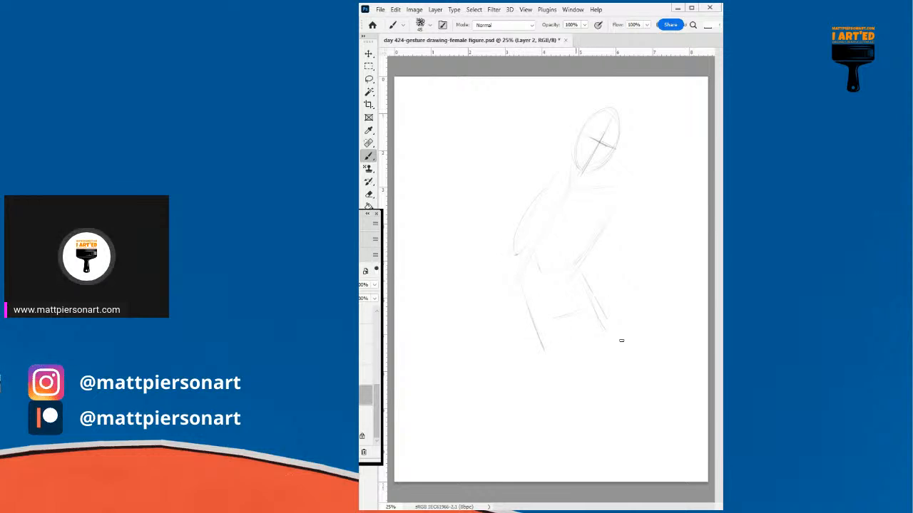
{"action": "left_click_drag", "start_coordinate": [586, 283], "coordinate": [586, 264]}
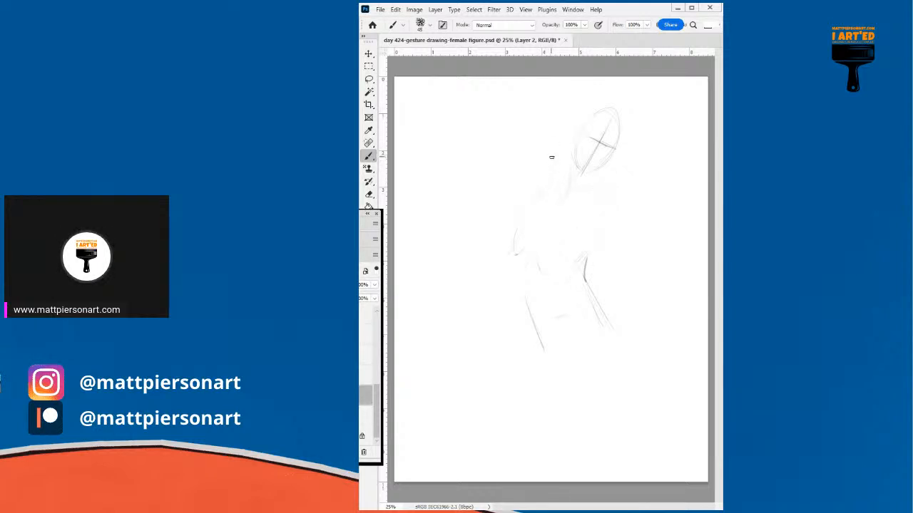
Step: Sketch one arm raised beside the head and the other bent at the elbow, and strengthen the neck and shoulder lines
{"action": "left_click_drag", "start_coordinate": [552, 175], "coordinate": [506, 109]}
{"action": "mouse_move", "coordinate": [663, 183]}
{"action": "left_mouse_down"}
{"action": "mouse_move", "coordinate": [609, 205]}
{"action": "mouse_move", "coordinate": [664, 191]}
{"action": "left_mouse_up"}
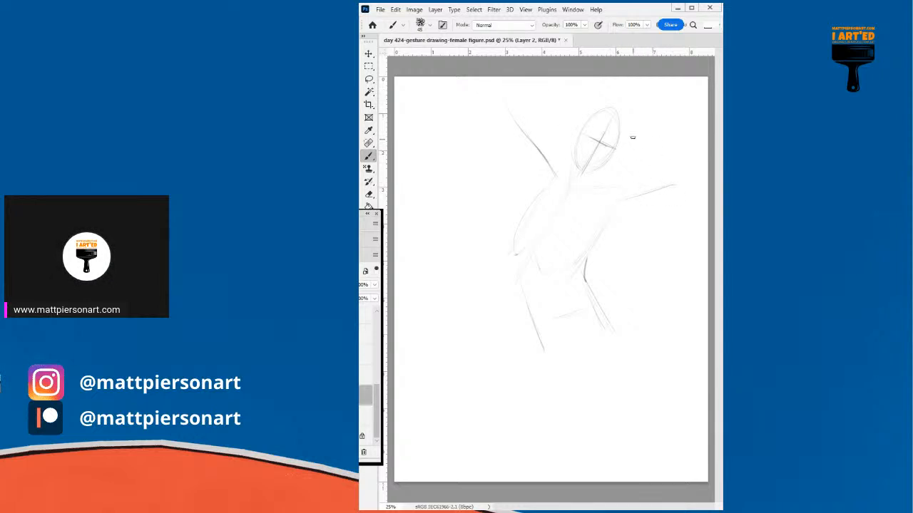
{"action": "mouse_move", "coordinate": [648, 142]}
{"action": "left_mouse_down"}
{"action": "mouse_move", "coordinate": [662, 194]}
{"action": "mouse_move", "coordinate": [657, 180]}
{"action": "mouse_move", "coordinate": [613, 213]}
{"action": "mouse_move", "coordinate": [624, 183]}
{"action": "mouse_move", "coordinate": [665, 198]}
{"action": "mouse_move", "coordinate": [678, 172]}
{"action": "left_mouse_up"}
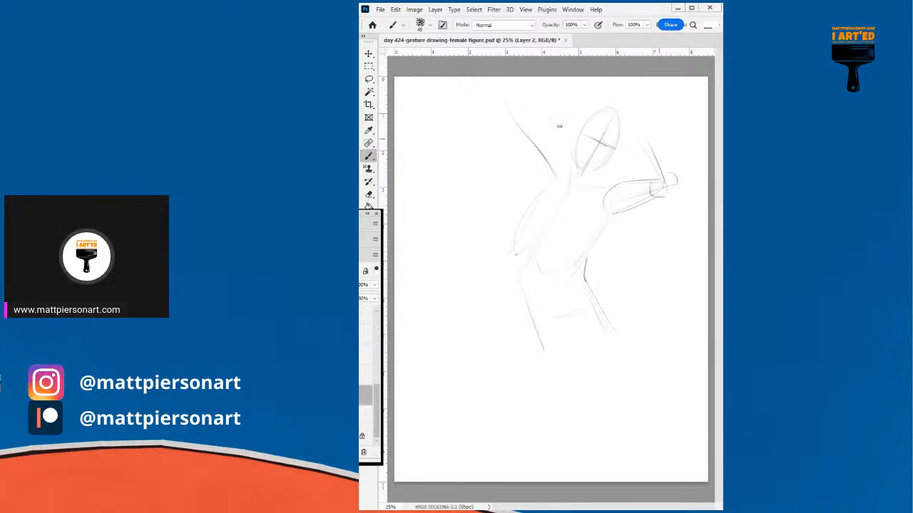
{"action": "left_click_drag", "start_coordinate": [526, 104], "coordinate": [558, 150]}
{"action": "mouse_move", "coordinate": [506, 107]}
{"action": "left_mouse_down"}
{"action": "mouse_move", "coordinate": [541, 163]}
{"action": "mouse_move", "coordinate": [522, 133]}
{"action": "mouse_move", "coordinate": [554, 169]}
{"action": "mouse_move", "coordinate": [562, 153]}
{"action": "mouse_move", "coordinate": [566, 165]}
{"action": "mouse_move", "coordinate": [558, 150]}
{"action": "mouse_move", "coordinate": [565, 171]}
{"action": "mouse_move", "coordinate": [578, 154]}
{"action": "mouse_move", "coordinate": [568, 164]}
{"action": "mouse_move", "coordinate": [591, 190]}
{"action": "left_mouse_up"}
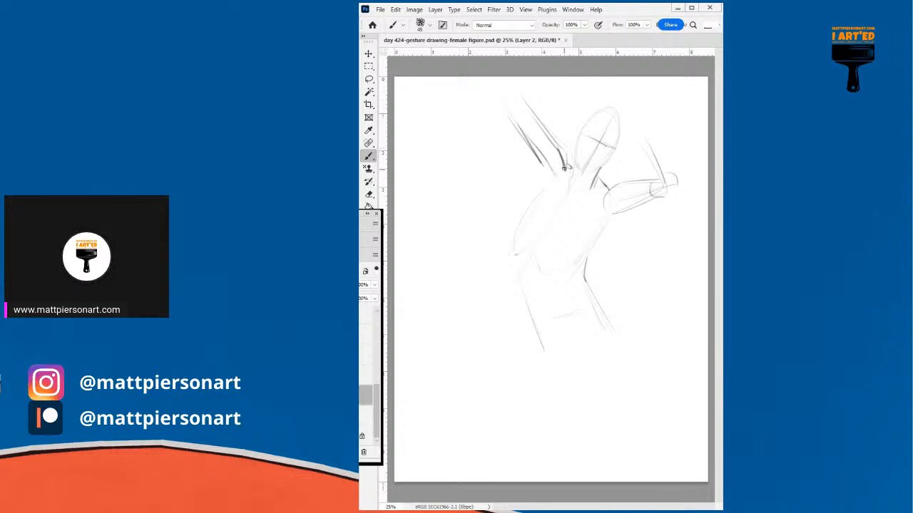
Step: Darken the near shoulder joint and the breast contours, drawing a bold curve under the front breast
{"action": "left_click_drag", "start_coordinate": [540, 189], "coordinate": [515, 213]}
{"action": "mouse_move", "coordinate": [604, 188]}
{"action": "left_mouse_down"}
{"action": "mouse_move", "coordinate": [587, 226]}
{"action": "mouse_move", "coordinate": [557, 234]}
{"action": "mouse_move", "coordinate": [572, 242]}
{"action": "mouse_move", "coordinate": [552, 235]}
{"action": "mouse_move", "coordinate": [585, 234]}
{"action": "mouse_move", "coordinate": [564, 244]}
{"action": "mouse_move", "coordinate": [585, 229]}
{"action": "left_mouse_up"}
{"action": "key", "text": "ctrl+z"}
{"action": "mouse_move", "coordinate": [556, 241]}
{"action": "left_mouse_down"}
{"action": "mouse_move", "coordinate": [583, 230]}
{"action": "mouse_move", "coordinate": [572, 243]}
{"action": "mouse_move", "coordinate": [587, 223]}
{"action": "mouse_move", "coordinate": [575, 239]}
{"action": "mouse_move", "coordinate": [585, 229]}
{"action": "mouse_move", "coordinate": [550, 230]}
{"action": "left_mouse_up"}
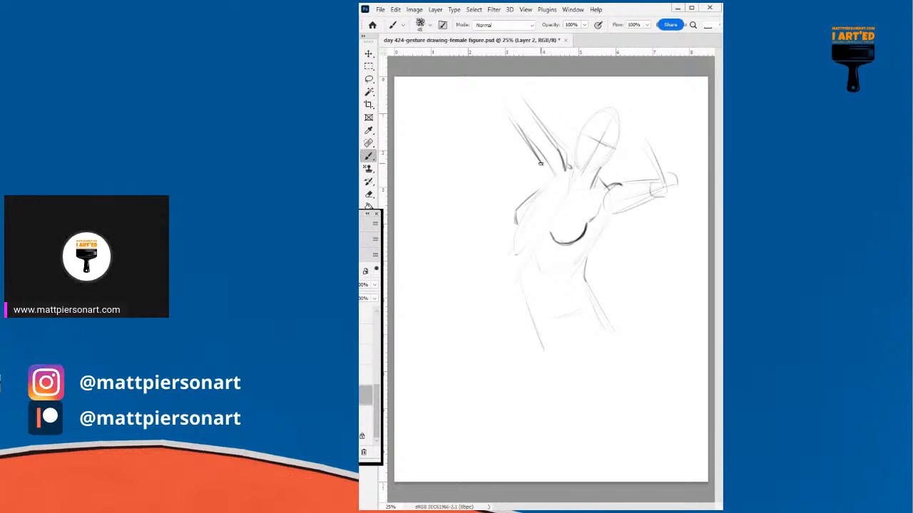
Step: Strengthen the contour beneath the raised arm's shoulder and the underside of the bent arm down to the ribs
{"action": "left_click_drag", "start_coordinate": [541, 165], "coordinate": [537, 190]}
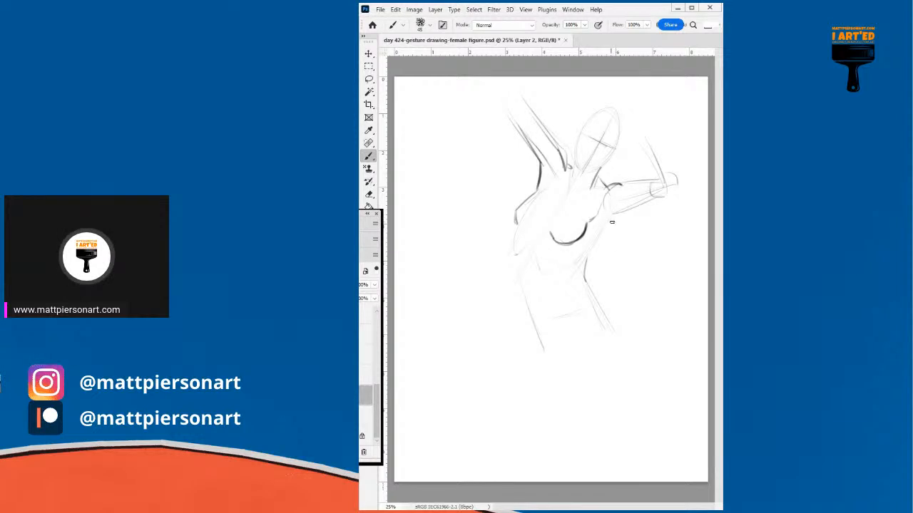
{"action": "left_click_drag", "start_coordinate": [605, 227], "coordinate": [656, 198]}
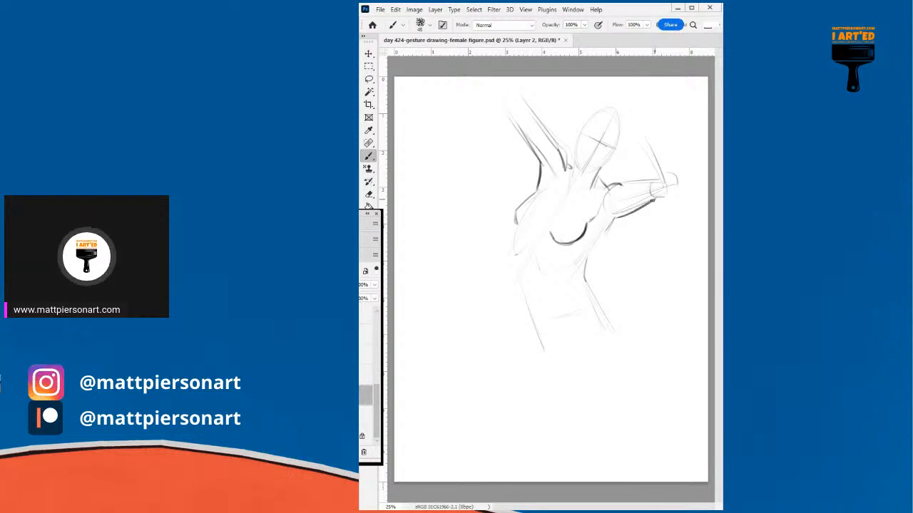
{"action": "left_click_drag", "start_coordinate": [610, 226], "coordinate": [596, 243]}
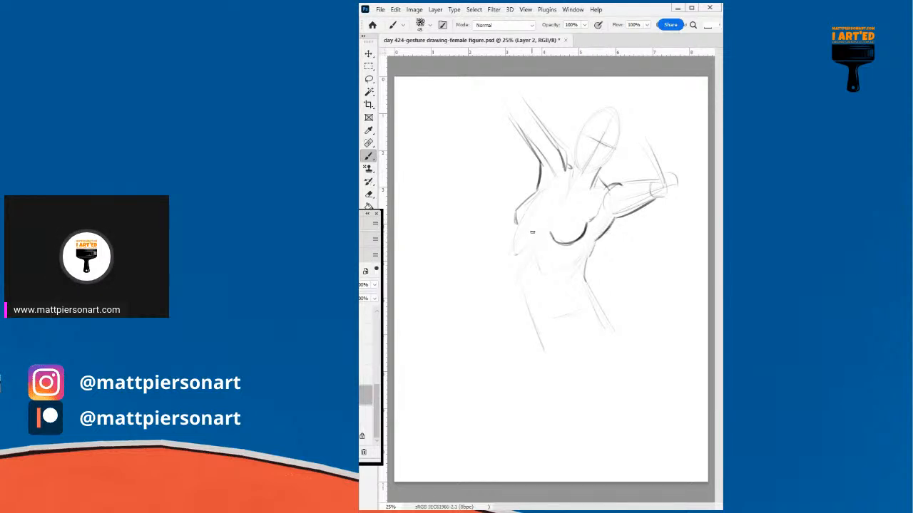
Step: Darken the torso's outer side from chest to hip, mark the navel, and hatch the pubic area
{"action": "left_click_drag", "start_coordinate": [515, 222], "coordinate": [518, 226]}
{"action": "mouse_move", "coordinate": [515, 226]}
{"action": "left_mouse_down"}
{"action": "mouse_move", "coordinate": [513, 255]}
{"action": "mouse_move", "coordinate": [548, 273]}
{"action": "mouse_move", "coordinate": [559, 266]}
{"action": "mouse_move", "coordinate": [521, 286]}
{"action": "left_mouse_up"}
{"action": "mouse_move", "coordinate": [512, 253]}
{"action": "left_mouse_down"}
{"action": "mouse_move", "coordinate": [536, 339]}
{"action": "mouse_move", "coordinate": [526, 314]}
{"action": "mouse_move", "coordinate": [540, 328]}
{"action": "mouse_move", "coordinate": [557, 327]}
{"action": "mouse_move", "coordinate": [530, 324]}
{"action": "mouse_move", "coordinate": [561, 319]}
{"action": "mouse_move", "coordinate": [535, 316]}
{"action": "mouse_move", "coordinate": [542, 334]}
{"action": "mouse_move", "coordinate": [529, 321]}
{"action": "mouse_move", "coordinate": [540, 344]}
{"action": "mouse_move", "coordinate": [561, 326]}
{"action": "left_mouse_up"}
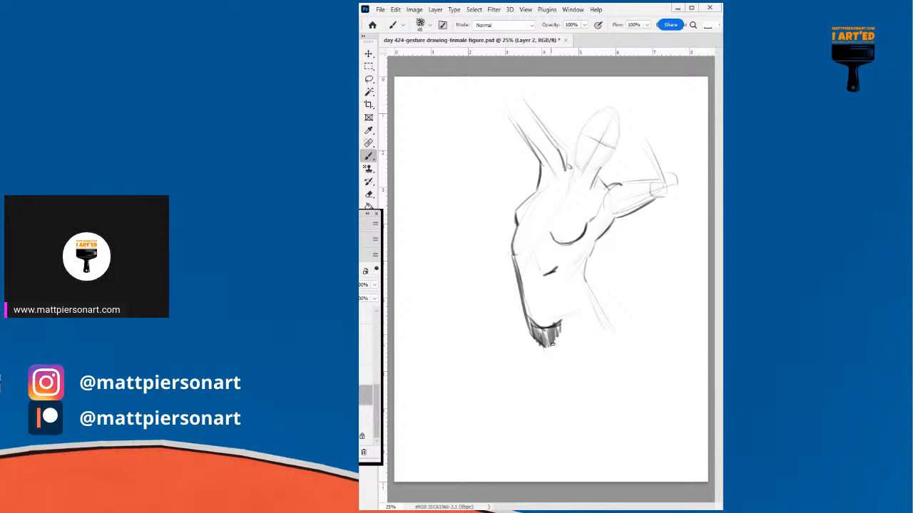
Step: Sketch the rounded hip and the two folded thighs crossing in front of the figure
{"action": "left_click_drag", "start_coordinate": [568, 333], "coordinate": [507, 361]}
{"action": "mouse_move", "coordinate": [602, 316]}
{"action": "left_mouse_down"}
{"action": "mouse_move", "coordinate": [616, 368]}
{"action": "mouse_move", "coordinate": [609, 380]}
{"action": "mouse_move", "coordinate": [618, 373]}
{"action": "mouse_move", "coordinate": [606, 384]}
{"action": "mouse_move", "coordinate": [467, 408]}
{"action": "left_mouse_up"}
{"action": "mouse_move", "coordinate": [508, 362]}
{"action": "left_mouse_down"}
{"action": "mouse_move", "coordinate": [478, 376]}
{"action": "mouse_move", "coordinate": [504, 363]}
{"action": "mouse_move", "coordinate": [459, 391]}
{"action": "left_mouse_up"}
{"action": "mouse_move", "coordinate": [583, 386]}
{"action": "left_mouse_down"}
{"action": "mouse_move", "coordinate": [442, 343]}
{"action": "mouse_move", "coordinate": [520, 356]}
{"action": "mouse_move", "coordinate": [538, 343]}
{"action": "mouse_move", "coordinate": [526, 354]}
{"action": "left_mouse_up"}
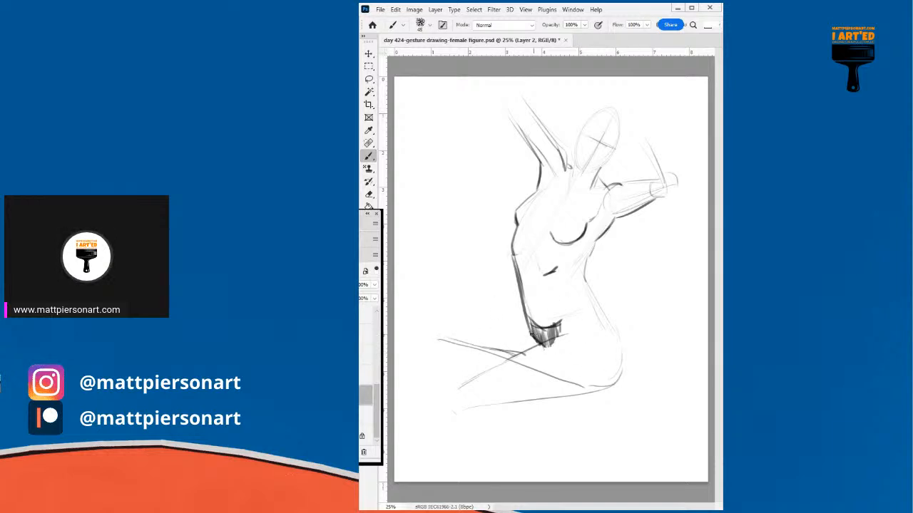
{"action": "left_click_drag", "start_coordinate": [602, 385], "coordinate": [526, 398]}
Step: Hide the finished pose, switch to Layer 1, and sketch a rounded head with a firm jawline and light neck lines
{"action": "left_click", "coordinate": [362, 395]}
{"action": "left_click", "coordinate": [366, 416]}
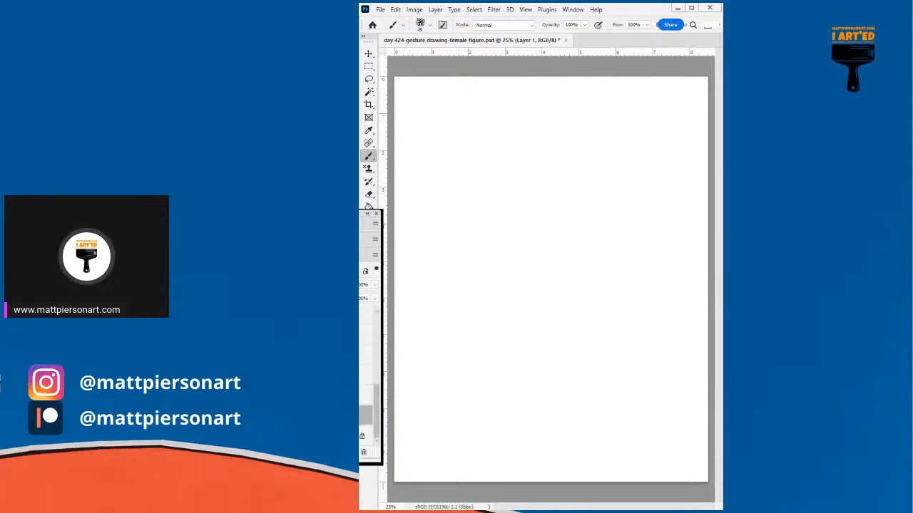
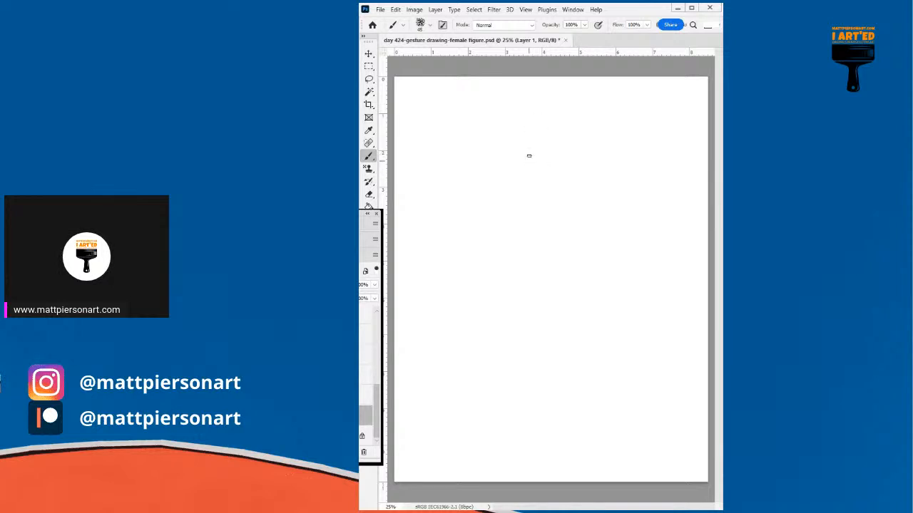
{"action": "left_click_drag", "start_coordinate": [530, 117], "coordinate": [526, 156]}
{"action": "mouse_move", "coordinate": [587, 148]}
{"action": "left_mouse_down"}
{"action": "mouse_move", "coordinate": [539, 165]}
{"action": "mouse_move", "coordinate": [528, 164]}
{"action": "mouse_move", "coordinate": [528, 149]}
{"action": "left_mouse_up"}
{"action": "mouse_move", "coordinate": [529, 106]}
{"action": "left_mouse_down"}
{"action": "mouse_move", "coordinate": [578, 91]}
{"action": "mouse_move", "coordinate": [588, 107]}
{"action": "mouse_move", "coordinate": [582, 152]}
{"action": "left_mouse_up"}
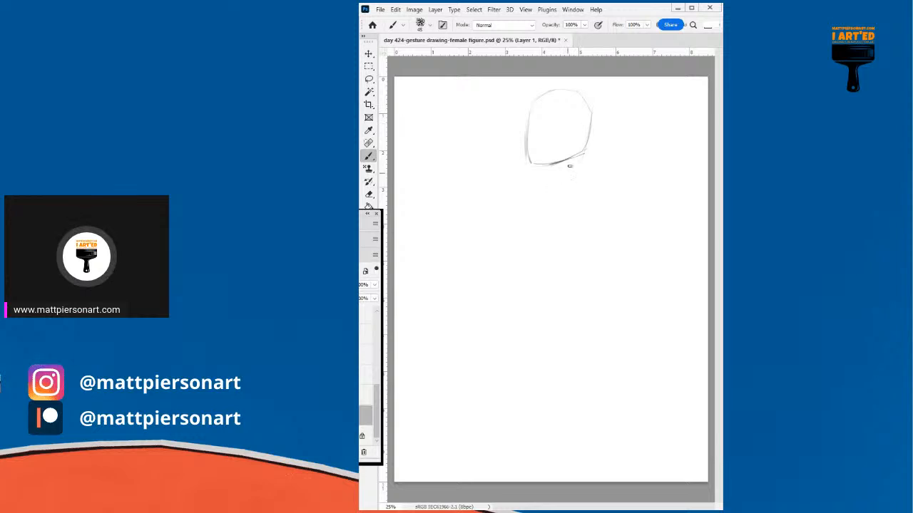
{"action": "mouse_move", "coordinate": [571, 166]}
{"action": "left_mouse_down"}
{"action": "mouse_move", "coordinate": [552, 197]}
{"action": "mouse_move", "coordinate": [559, 204]}
{"action": "left_mouse_up"}
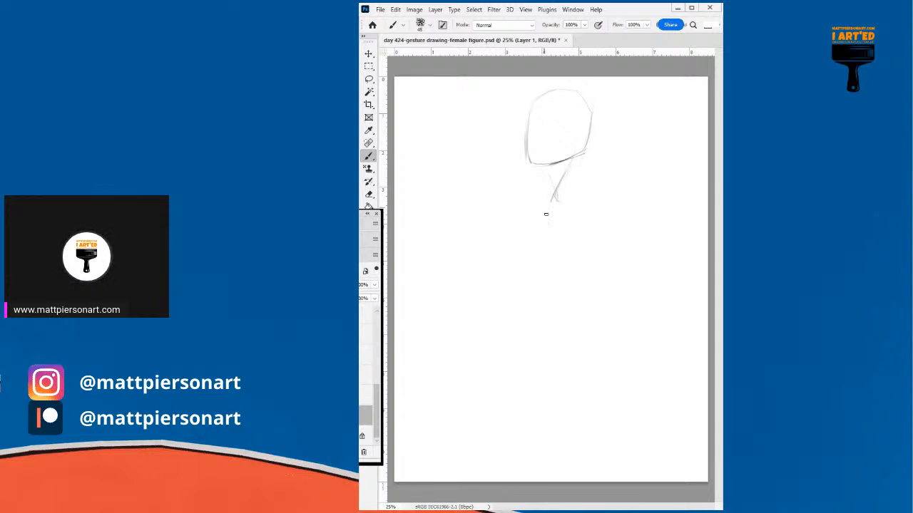
Step: Shift the head and neck sketch slightly left and down on the canvas, then return to the Brush tool
{"action": "key", "text": "v"}
{"action": "mouse_move", "coordinate": [569, 216]}
{"action": "left_mouse_down"}
{"action": "mouse_move", "coordinate": [549, 221]}
{"action": "mouse_move", "coordinate": [532, 192]}
{"action": "left_mouse_up"}
{"action": "key", "text": "b"}
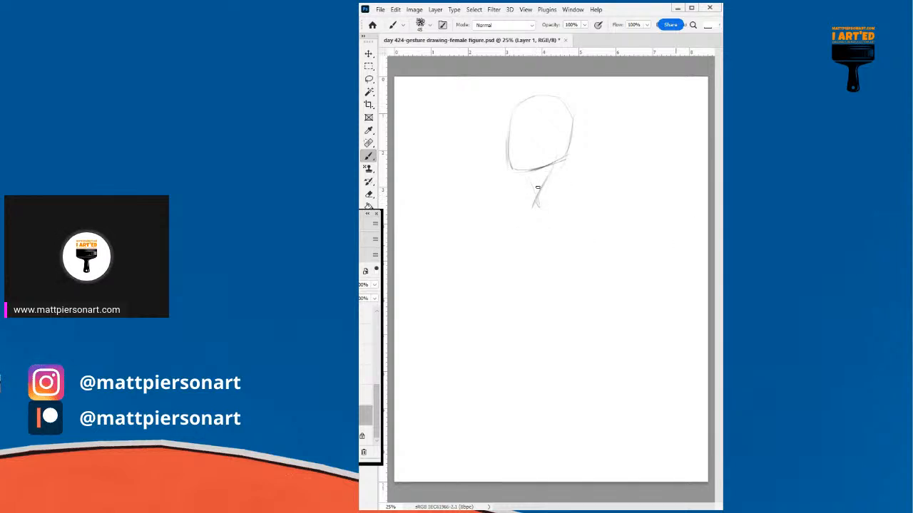
Step: Lightly block in the neck, the U-shaped ribcage with its centre line, the wide hip, and the kneeling thighs
{"action": "left_click_drag", "start_coordinate": [527, 175], "coordinate": [533, 209]}
{"action": "left_click_drag", "start_coordinate": [497, 227], "coordinate": [494, 275]}
{"action": "left_click_drag", "start_coordinate": [595, 288], "coordinate": [656, 336]}
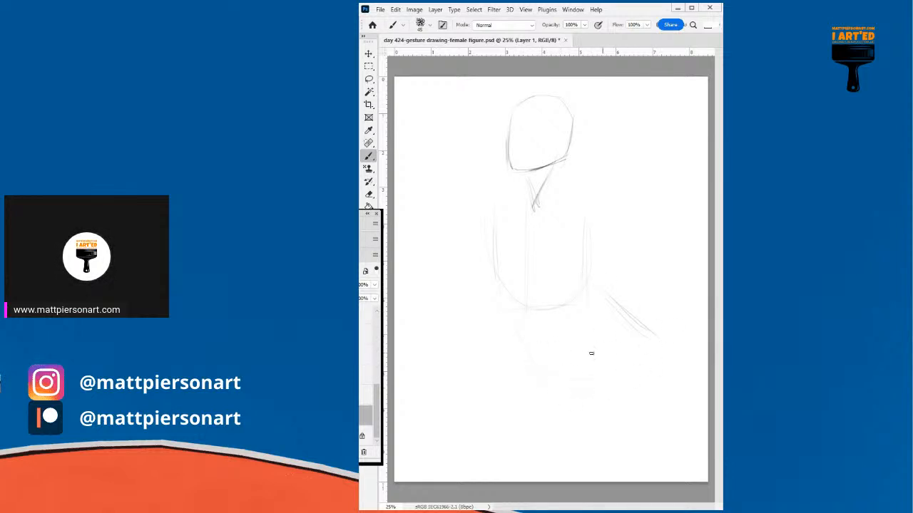
{"action": "left_click_drag", "start_coordinate": [463, 397], "coordinate": [495, 379]}
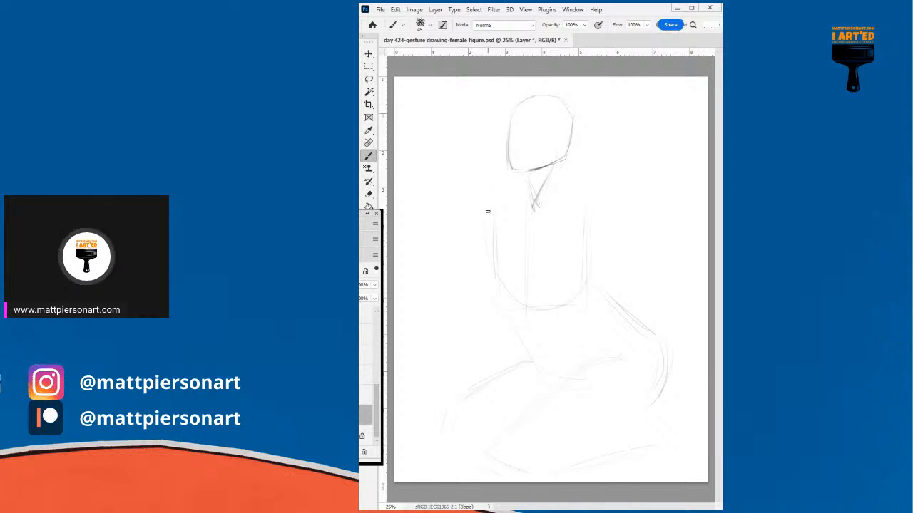
Step: Add the shoulder line and armpit edge, and define the belly curve down to the crotch and hip crease
{"action": "left_click_drag", "start_coordinate": [488, 207], "coordinate": [493, 234]}
{"action": "left_click_drag", "start_coordinate": [503, 195], "coordinate": [592, 194]}
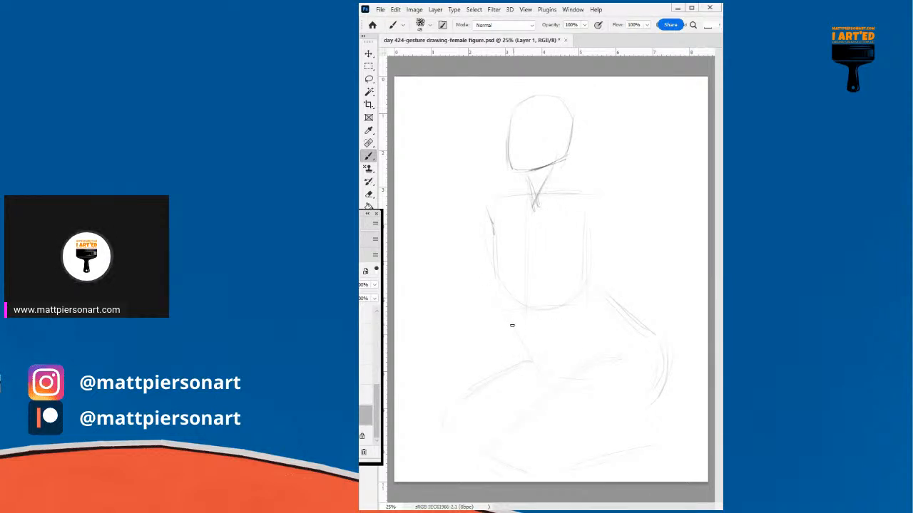
{"action": "mouse_move", "coordinate": [500, 301]}
{"action": "left_mouse_down"}
{"action": "mouse_move", "coordinate": [523, 326]}
{"action": "mouse_move", "coordinate": [532, 358]}
{"action": "mouse_move", "coordinate": [570, 383]}
{"action": "left_mouse_up"}
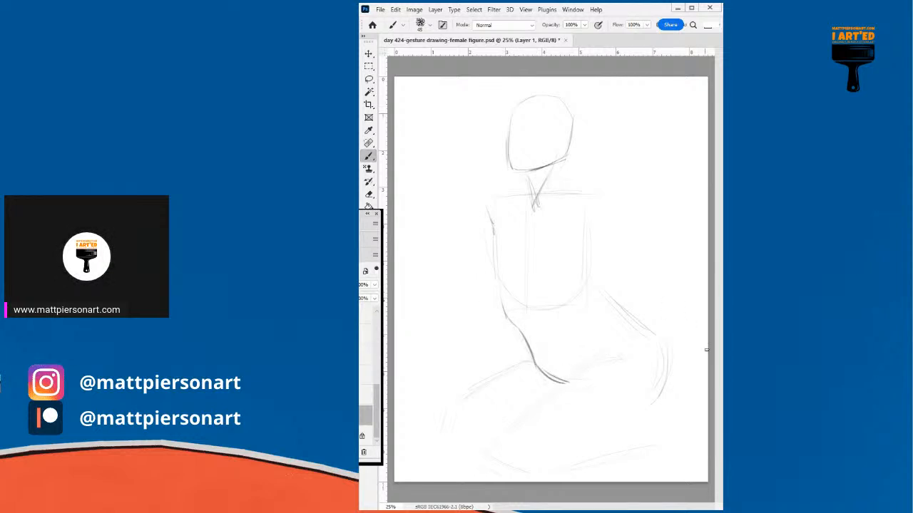
{"action": "left_click_drag", "start_coordinate": [610, 362], "coordinate": [637, 366]}
Step: Draw wavy shoulder-length hair around the face, with curled ends and a darker outline over the crown and back
{"action": "left_click_drag", "start_coordinate": [566, 120], "coordinate": [553, 164]}
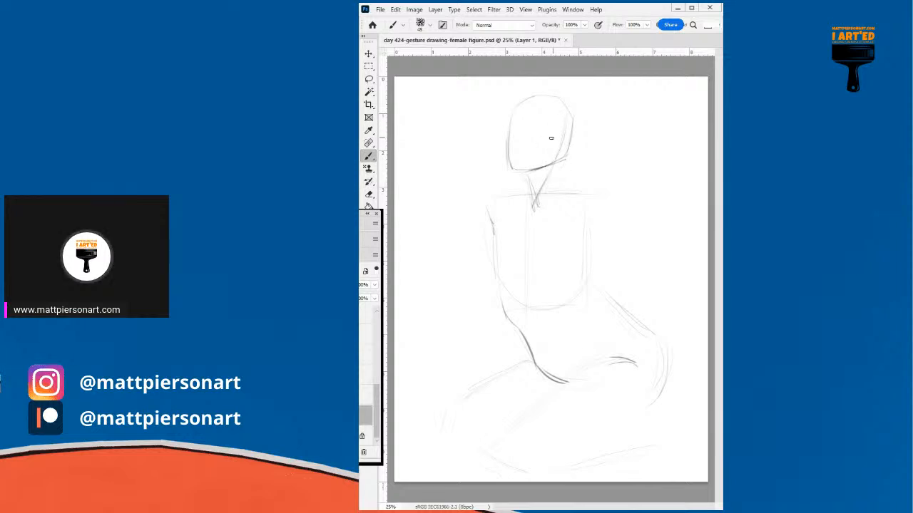
{"action": "left_click_drag", "start_coordinate": [560, 126], "coordinate": [575, 166]}
{"action": "mouse_move", "coordinate": [574, 126]}
{"action": "left_mouse_down"}
{"action": "mouse_move", "coordinate": [577, 179]}
{"action": "mouse_move", "coordinate": [580, 171]}
{"action": "mouse_move", "coordinate": [573, 166]}
{"action": "mouse_move", "coordinate": [571, 183]}
{"action": "mouse_move", "coordinate": [585, 172]}
{"action": "mouse_move", "coordinate": [570, 190]}
{"action": "mouse_move", "coordinate": [581, 187]}
{"action": "mouse_move", "coordinate": [552, 190]}
{"action": "left_mouse_up"}
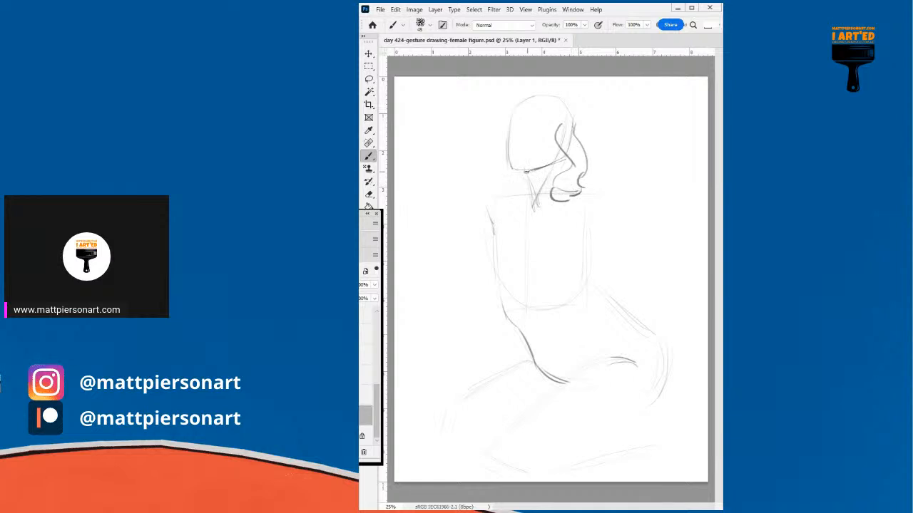
{"action": "mouse_move", "coordinate": [513, 169]}
{"action": "left_mouse_down"}
{"action": "mouse_move", "coordinate": [538, 194]}
{"action": "mouse_move", "coordinate": [504, 178]}
{"action": "mouse_move", "coordinate": [521, 191]}
{"action": "left_mouse_up"}
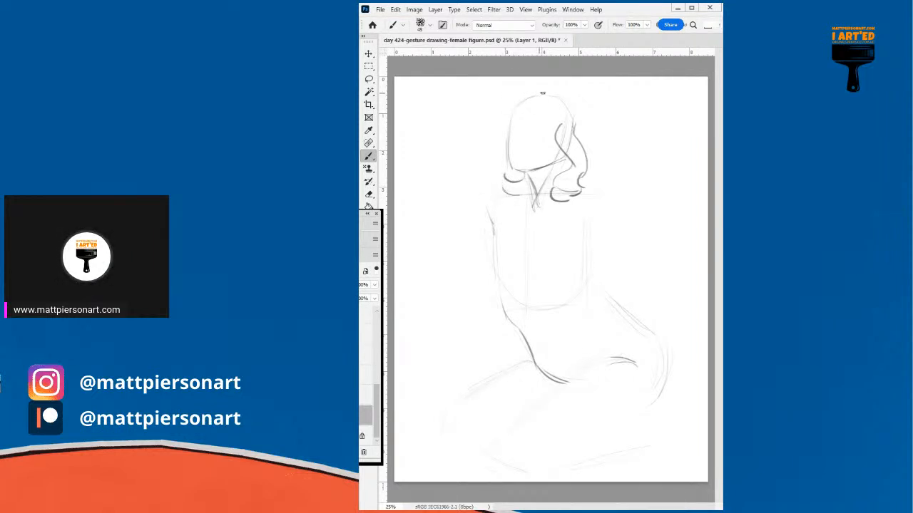
{"action": "mouse_move", "coordinate": [512, 132]}
{"action": "left_mouse_down"}
{"action": "mouse_move", "coordinate": [526, 101]}
{"action": "mouse_move", "coordinate": [511, 128]}
{"action": "left_mouse_up"}
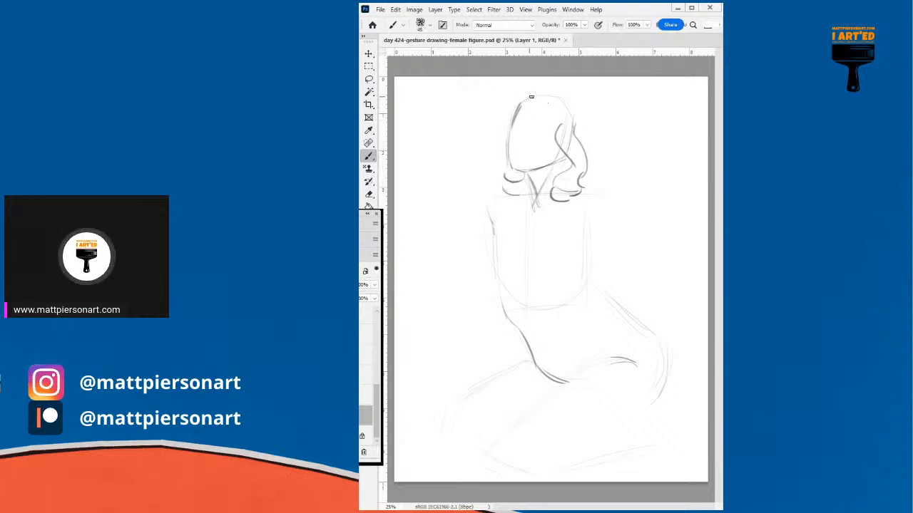
{"action": "mouse_move", "coordinate": [561, 126]}
{"action": "left_mouse_down"}
{"action": "mouse_move", "coordinate": [524, 100]}
{"action": "mouse_move", "coordinate": [556, 87]}
{"action": "mouse_move", "coordinate": [520, 104]}
{"action": "mouse_move", "coordinate": [535, 90]}
{"action": "mouse_move", "coordinate": [520, 96]}
{"action": "mouse_move", "coordinate": [552, 84]}
{"action": "mouse_move", "coordinate": [589, 102]}
{"action": "mouse_move", "coordinate": [561, 90]}
{"action": "mouse_move", "coordinate": [590, 115]}
{"action": "mouse_move", "coordinate": [588, 105]}
{"action": "mouse_move", "coordinate": [594, 137]}
{"action": "left_mouse_up"}
{"action": "mouse_move", "coordinate": [589, 105]}
{"action": "left_mouse_down"}
{"action": "mouse_move", "coordinate": [586, 164]}
{"action": "mouse_move", "coordinate": [604, 162]}
{"action": "mouse_move", "coordinate": [589, 180]}
{"action": "left_mouse_up"}
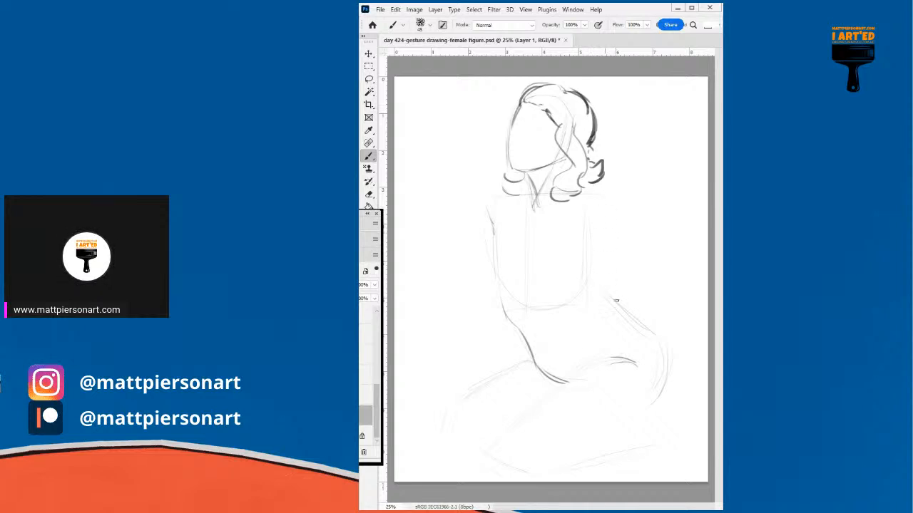
Step: Sketch one arm lowered across the hip to the thigh and the other upper arm angled outward from its shoulder
{"action": "left_click_drag", "start_coordinate": [604, 227], "coordinate": [622, 291]}
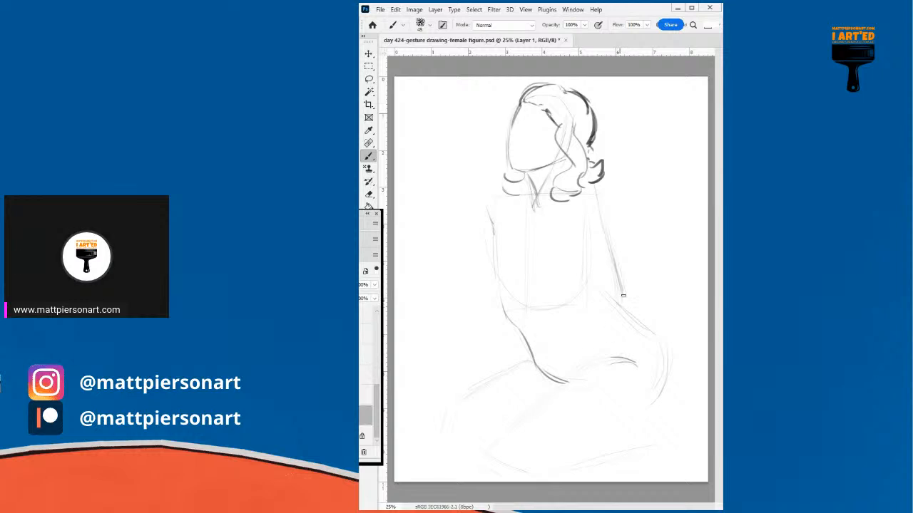
{"action": "mouse_move", "coordinate": [613, 326]}
{"action": "left_mouse_down"}
{"action": "mouse_move", "coordinate": [561, 408]}
{"action": "mouse_move", "coordinate": [563, 400]}
{"action": "left_mouse_up"}
{"action": "mouse_move", "coordinate": [482, 233]}
{"action": "left_mouse_down"}
{"action": "mouse_move", "coordinate": [492, 209]}
{"action": "mouse_move", "coordinate": [456, 284]}
{"action": "mouse_move", "coordinate": [481, 236]}
{"action": "mouse_move", "coordinate": [462, 251]}
{"action": "mouse_move", "coordinate": [484, 229]}
{"action": "mouse_move", "coordinate": [460, 267]}
{"action": "left_mouse_up"}
{"action": "left_click_drag", "start_coordinate": [479, 238], "coordinate": [458, 273]}
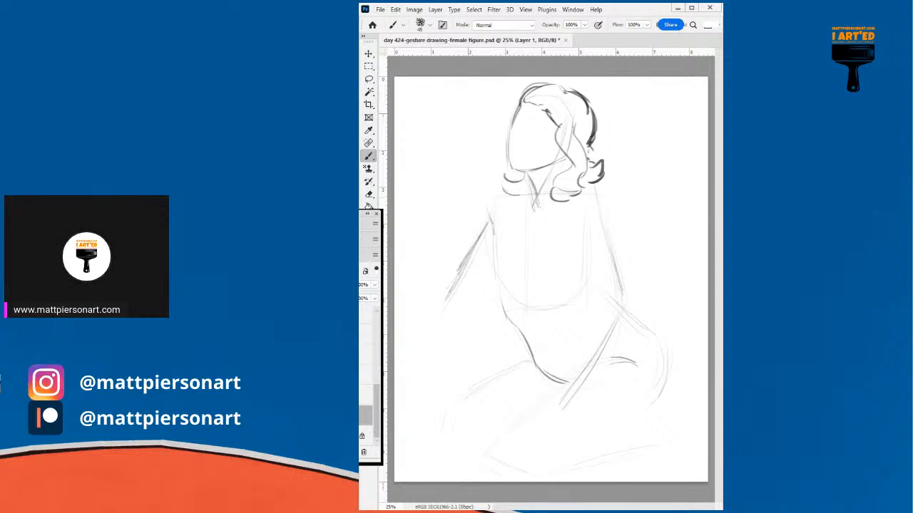
{"action": "mouse_move", "coordinate": [497, 211]}
{"action": "left_mouse_down"}
{"action": "mouse_move", "coordinate": [446, 270]}
{"action": "mouse_move", "coordinate": [456, 263]}
{"action": "left_mouse_up"}
{"action": "left_click_drag", "start_coordinate": [481, 229], "coordinate": [445, 275]}
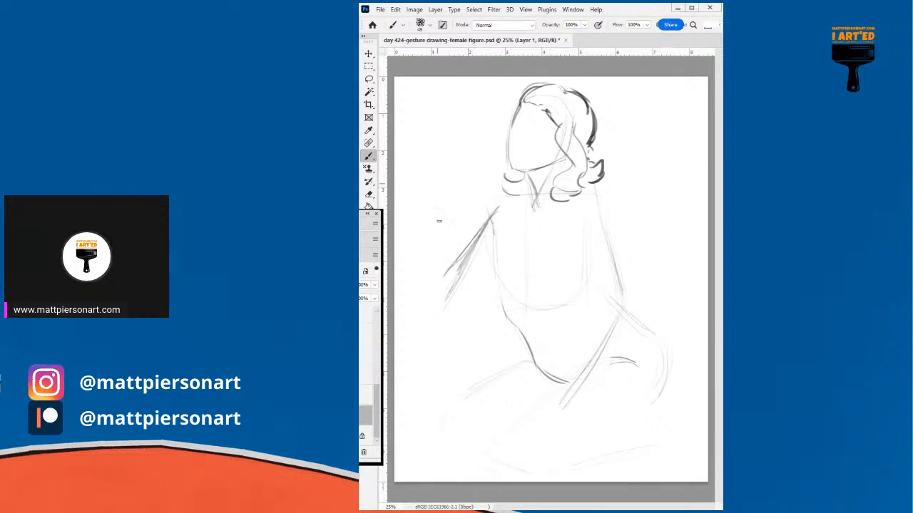
Step: Sketch the vertical raised forearm and add a blocky hand with extended fingers and a thumb
{"action": "left_click_drag", "start_coordinate": [431, 213], "coordinate": [433, 278]}
{"action": "left_click_drag", "start_coordinate": [430, 231], "coordinate": [432, 276]}
{"action": "left_click_drag", "start_coordinate": [426, 185], "coordinate": [428, 290]}
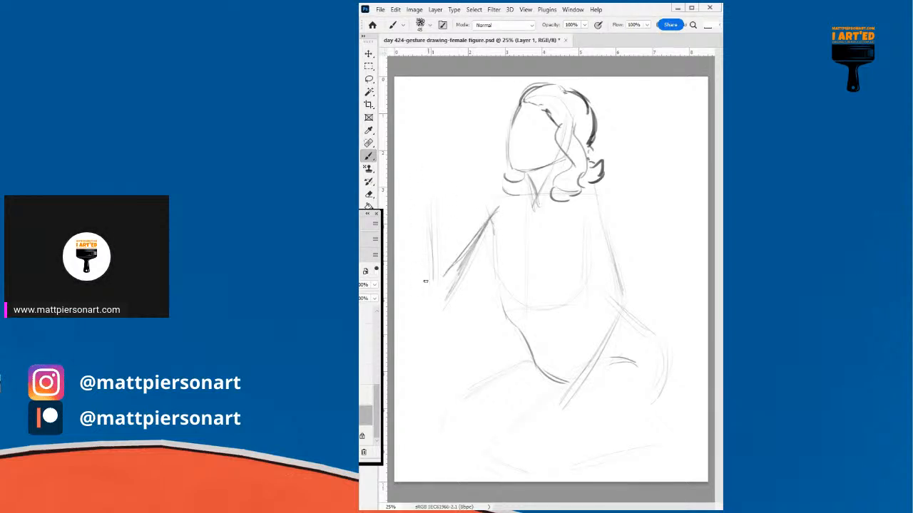
{"action": "mouse_move", "coordinate": [432, 189]}
{"action": "left_mouse_down"}
{"action": "mouse_move", "coordinate": [425, 251]}
{"action": "mouse_move", "coordinate": [433, 167]}
{"action": "mouse_move", "coordinate": [434, 252]}
{"action": "left_mouse_up"}
{"action": "mouse_move", "coordinate": [418, 202]}
{"action": "left_mouse_down"}
{"action": "mouse_move", "coordinate": [442, 189]}
{"action": "mouse_move", "coordinate": [414, 190]}
{"action": "left_mouse_up"}
{"action": "mouse_move", "coordinate": [418, 149]}
{"action": "left_mouse_down"}
{"action": "mouse_move", "coordinate": [405, 163]}
{"action": "mouse_move", "coordinate": [425, 145]}
{"action": "left_mouse_up"}
{"action": "mouse_move", "coordinate": [428, 148]}
{"action": "left_mouse_down"}
{"action": "mouse_move", "coordinate": [436, 182]}
{"action": "mouse_move", "coordinate": [416, 116]}
{"action": "left_mouse_up"}
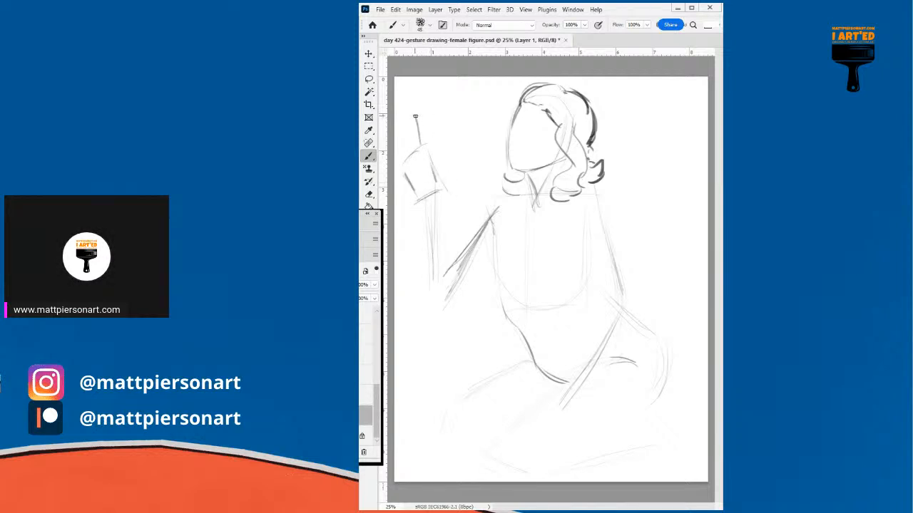
{"action": "left_click_drag", "start_coordinate": [423, 156], "coordinate": [415, 129]}
{"action": "left_click_drag", "start_coordinate": [417, 131], "coordinate": [442, 185]}
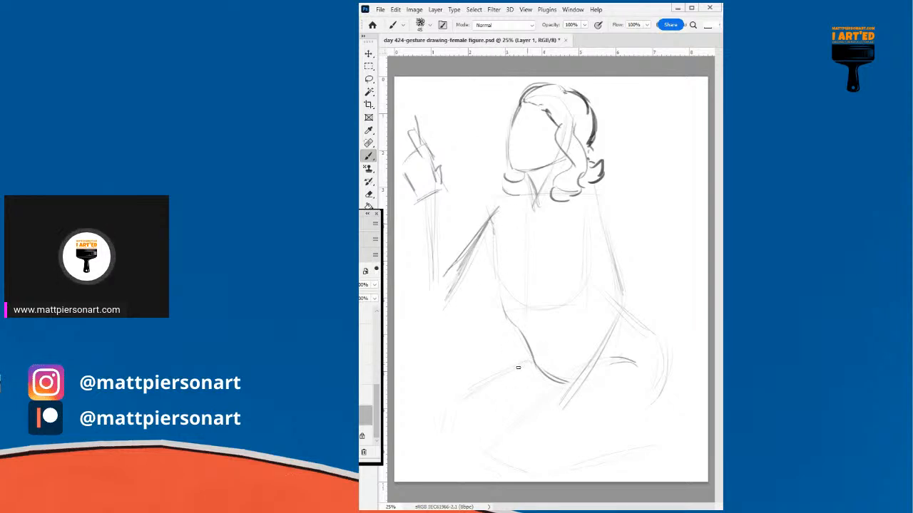
Step: Darken the upper contour of the forward thigh and outline both sides of the lowered upper arm down to the elbow
{"action": "left_click_drag", "start_coordinate": [531, 361], "coordinate": [446, 415]}
{"action": "left_click_drag", "start_coordinate": [480, 388], "coordinate": [449, 425]}
{"action": "left_click_drag", "start_coordinate": [602, 199], "coordinate": [624, 283]}
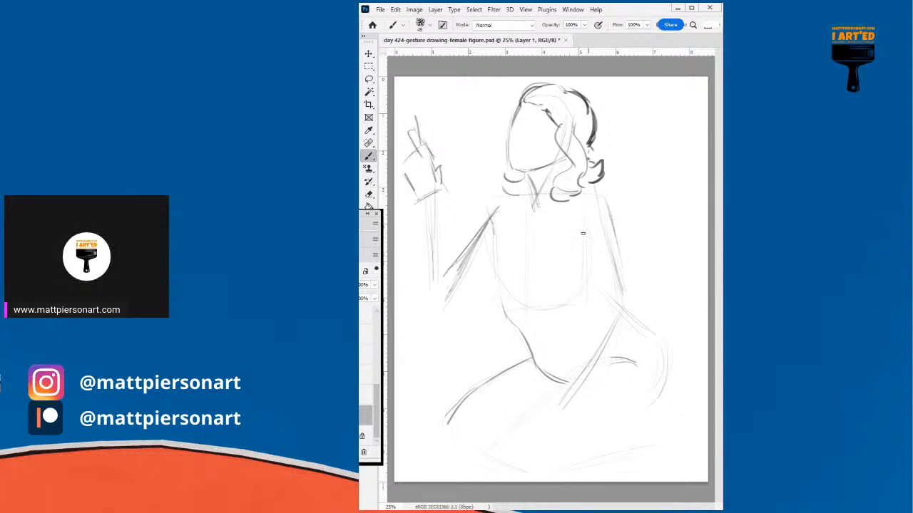
{"action": "mouse_move", "coordinate": [583, 240]}
{"action": "left_mouse_down"}
{"action": "mouse_move", "coordinate": [602, 302]}
{"action": "mouse_move", "coordinate": [614, 306]}
{"action": "mouse_move", "coordinate": [604, 303]}
{"action": "mouse_move", "coordinate": [628, 292]}
{"action": "left_mouse_up"}
{"action": "left_click_drag", "start_coordinate": [608, 198], "coordinate": [627, 284]}
{"action": "left_click_drag", "start_coordinate": [610, 217], "coordinate": [628, 298]}
Step: Outline the lowered forearm from elbow to wrist, and thicken the outer contour of that arm's shoulder and upper arm
{"action": "mouse_move", "coordinate": [624, 258]}
{"action": "left_mouse_down"}
{"action": "mouse_move", "coordinate": [629, 293]}
{"action": "mouse_move", "coordinate": [600, 307]}
{"action": "mouse_move", "coordinate": [631, 292]}
{"action": "mouse_move", "coordinate": [615, 329]}
{"action": "left_mouse_up"}
{"action": "left_click_drag", "start_coordinate": [600, 298], "coordinate": [567, 392]}
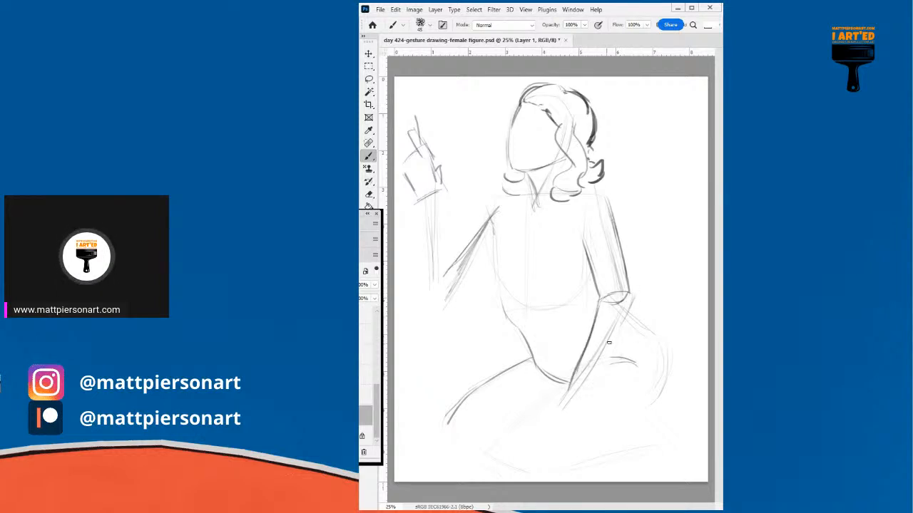
{"action": "left_click_drag", "start_coordinate": [628, 316], "coordinate": [592, 375]}
{"action": "mouse_move", "coordinate": [618, 336]}
{"action": "left_mouse_down"}
{"action": "mouse_move", "coordinate": [586, 389]}
{"action": "mouse_move", "coordinate": [571, 390]}
{"action": "mouse_move", "coordinate": [591, 382]}
{"action": "left_mouse_up"}
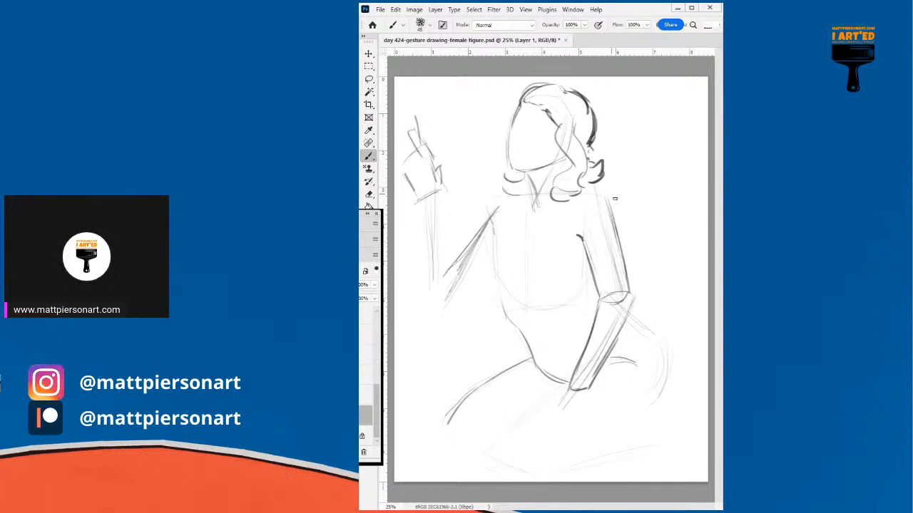
{"action": "left_click_drag", "start_coordinate": [607, 197], "coordinate": [625, 257]}
{"action": "mouse_move", "coordinate": [617, 215]}
{"action": "left_mouse_down"}
{"action": "mouse_move", "coordinate": [629, 290]}
{"action": "mouse_move", "coordinate": [612, 203]}
{"action": "mouse_move", "coordinate": [617, 217]}
{"action": "mouse_move", "coordinate": [598, 183]}
{"action": "mouse_move", "coordinate": [583, 186]}
{"action": "mouse_move", "coordinate": [612, 202]}
{"action": "left_mouse_up"}
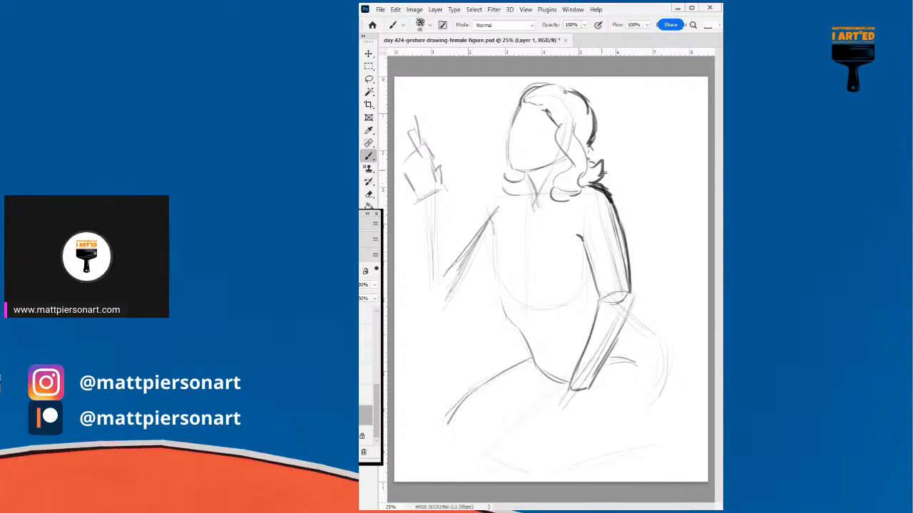
Step: Draw the neck pit and breast contours, redoing the near breast's lower curve, and darken the waist and belly line
{"action": "mouse_move", "coordinate": [553, 196]}
{"action": "left_mouse_down"}
{"action": "mouse_move", "coordinate": [495, 233]}
{"action": "mouse_move", "coordinate": [487, 261]}
{"action": "mouse_move", "coordinate": [498, 280]}
{"action": "left_mouse_up"}
{"action": "mouse_move", "coordinate": [582, 244]}
{"action": "left_mouse_down"}
{"action": "mouse_move", "coordinate": [548, 279]}
{"action": "mouse_move", "coordinate": [563, 281]}
{"action": "mouse_move", "coordinate": [552, 282]}
{"action": "mouse_move", "coordinate": [572, 272]}
{"action": "mouse_move", "coordinate": [552, 283]}
{"action": "mouse_move", "coordinate": [537, 274]}
{"action": "mouse_move", "coordinate": [568, 277]}
{"action": "left_mouse_up"}
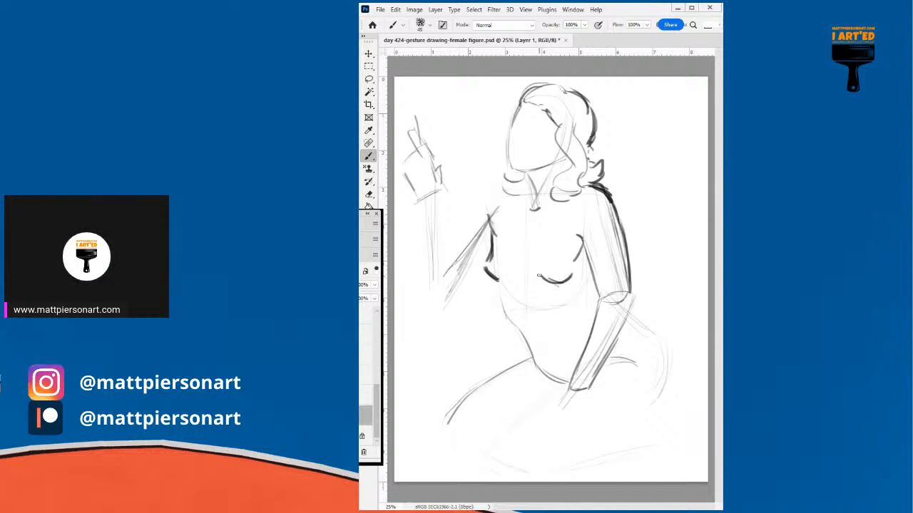
{"action": "key", "text": "ctrl+z"}
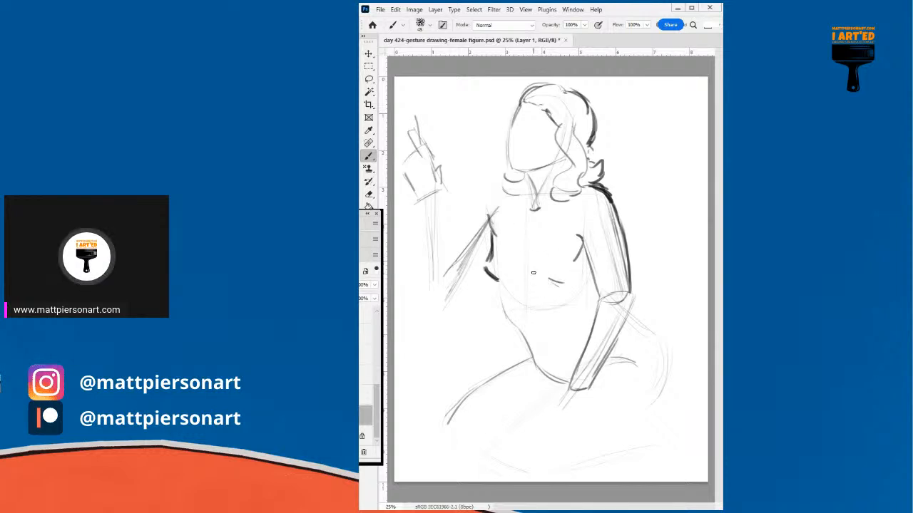
{"action": "mouse_move", "coordinate": [535, 273]}
{"action": "left_mouse_down"}
{"action": "mouse_move", "coordinate": [564, 282]}
{"action": "mouse_move", "coordinate": [574, 260]}
{"action": "mouse_move", "coordinate": [560, 283]}
{"action": "left_mouse_up"}
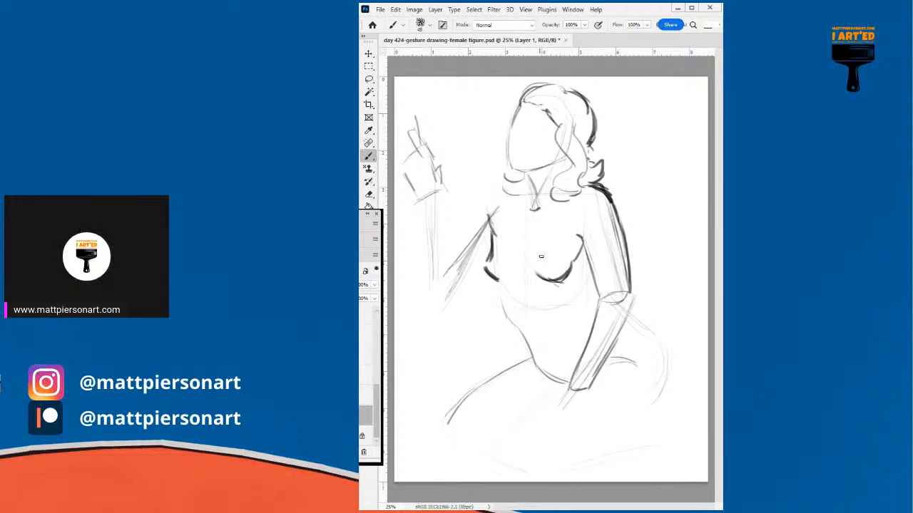
{"action": "mouse_move", "coordinate": [499, 280]}
{"action": "left_mouse_down"}
{"action": "mouse_move", "coordinate": [509, 269]}
{"action": "mouse_move", "coordinate": [503, 302]}
{"action": "mouse_move", "coordinate": [549, 376]}
{"action": "left_mouse_up"}
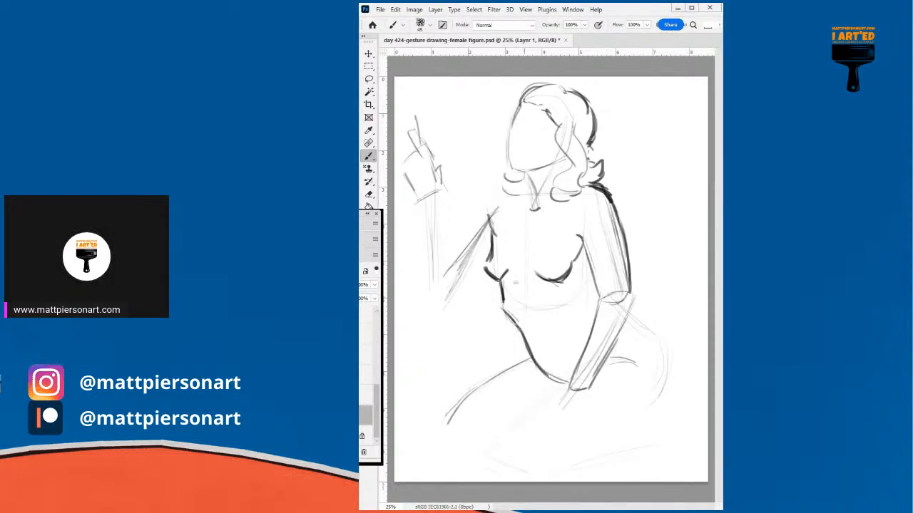
Step: Darken the raised arm's shoulder and upper-arm contours with the hair curl above, and shade beneath the opposite armpit
{"action": "mouse_move", "coordinate": [518, 197]}
{"action": "left_mouse_down"}
{"action": "mouse_move", "coordinate": [502, 198]}
{"action": "mouse_move", "coordinate": [500, 182]}
{"action": "left_mouse_up"}
{"action": "mouse_move", "coordinate": [510, 175]}
{"action": "left_mouse_down"}
{"action": "mouse_move", "coordinate": [447, 272]}
{"action": "mouse_move", "coordinate": [495, 245]}
{"action": "mouse_move", "coordinate": [463, 290]}
{"action": "left_mouse_up"}
{"action": "left_click_drag", "start_coordinate": [495, 253], "coordinate": [464, 291]}
{"action": "left_click_drag", "start_coordinate": [483, 203], "coordinate": [455, 248]}
{"action": "left_click_drag", "start_coordinate": [476, 219], "coordinate": [452, 255]}
{"action": "left_click_drag", "start_coordinate": [483, 204], "coordinate": [452, 253]}
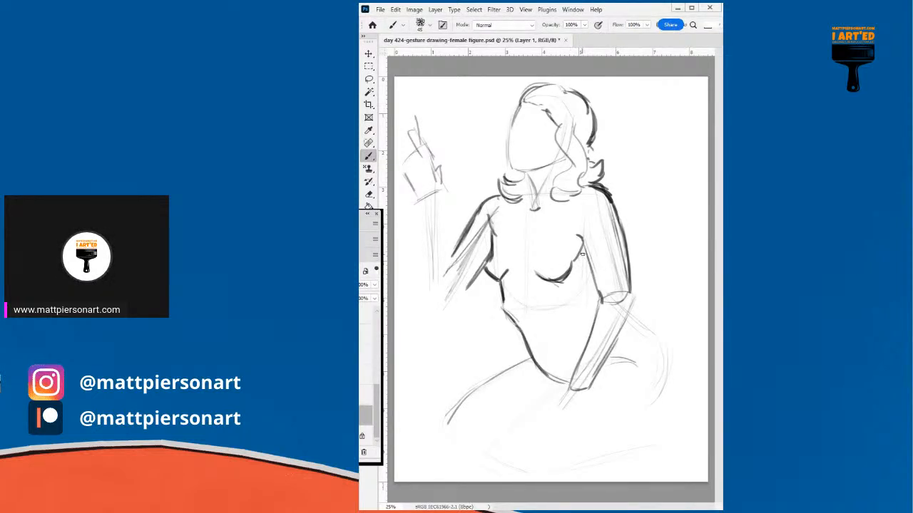
{"action": "left_click_drag", "start_coordinate": [575, 264], "coordinate": [586, 255]}
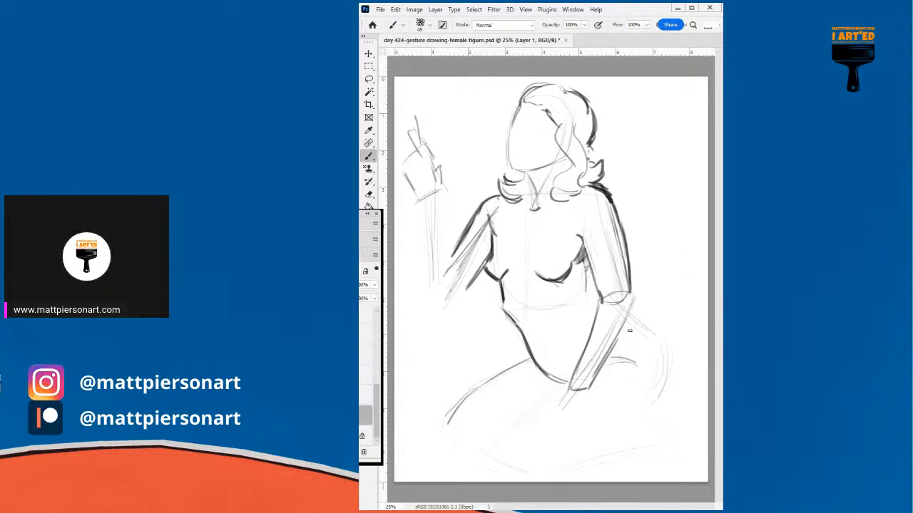
Step: Darken the outer contour of the hip and buttock from the lowered elbow down to the underside of the thigh
{"action": "mouse_move", "coordinate": [627, 315]}
{"action": "left_mouse_down"}
{"action": "mouse_move", "coordinate": [658, 338]}
{"action": "mouse_move", "coordinate": [646, 331]}
{"action": "mouse_move", "coordinate": [677, 374]}
{"action": "left_mouse_up"}
{"action": "mouse_move", "coordinate": [660, 340]}
{"action": "left_mouse_down"}
{"action": "mouse_move", "coordinate": [673, 395]}
{"action": "mouse_move", "coordinate": [653, 416]}
{"action": "left_mouse_up"}
{"action": "mouse_move", "coordinate": [673, 360]}
{"action": "left_mouse_down"}
{"action": "mouse_move", "coordinate": [673, 394]}
{"action": "mouse_move", "coordinate": [636, 428]}
{"action": "left_mouse_up"}
{"action": "mouse_move", "coordinate": [676, 382]}
{"action": "left_mouse_down"}
{"action": "mouse_move", "coordinate": [669, 410]}
{"action": "mouse_move", "coordinate": [653, 417]}
{"action": "mouse_move", "coordinate": [671, 394]}
{"action": "mouse_move", "coordinate": [644, 426]}
{"action": "mouse_move", "coordinate": [666, 407]}
{"action": "mouse_move", "coordinate": [644, 427]}
{"action": "left_mouse_up"}
{"action": "left_click_drag", "start_coordinate": [675, 397], "coordinate": [639, 429]}
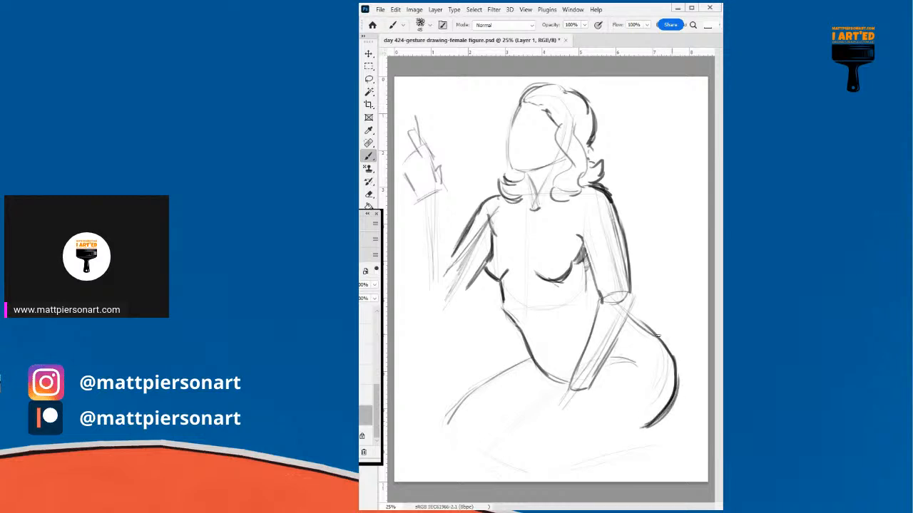
Step: Shade the hip crease and lower belly edge on both sides of the forearm, and thicken and shade the hip behind it
{"action": "mouse_move", "coordinate": [603, 368]}
{"action": "left_mouse_down"}
{"action": "mouse_move", "coordinate": [603, 343]}
{"action": "mouse_move", "coordinate": [628, 365]}
{"action": "left_mouse_up"}
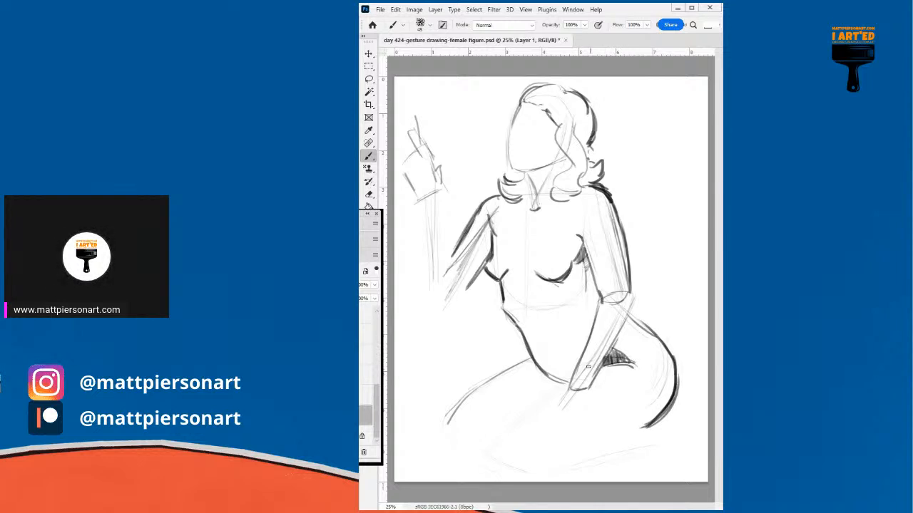
{"action": "mouse_move", "coordinate": [548, 374]}
{"action": "left_mouse_down"}
{"action": "mouse_move", "coordinate": [576, 387]}
{"action": "mouse_move", "coordinate": [566, 384]}
{"action": "mouse_move", "coordinate": [573, 365]}
{"action": "mouse_move", "coordinate": [556, 380]}
{"action": "mouse_move", "coordinate": [569, 384]}
{"action": "mouse_move", "coordinate": [579, 370]}
{"action": "left_mouse_up"}
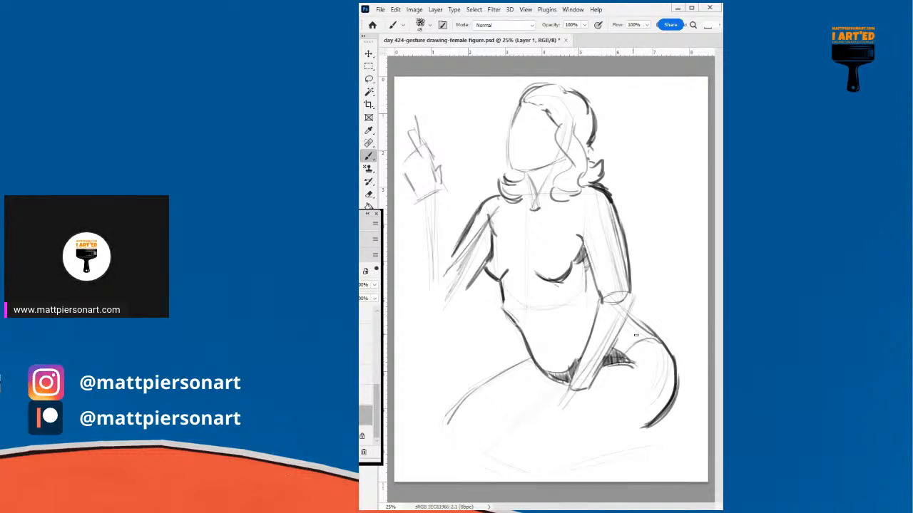
{"action": "mouse_move", "coordinate": [626, 312]}
{"action": "left_mouse_down"}
{"action": "mouse_move", "coordinate": [658, 335]}
{"action": "mouse_move", "coordinate": [641, 325]}
{"action": "left_mouse_up"}
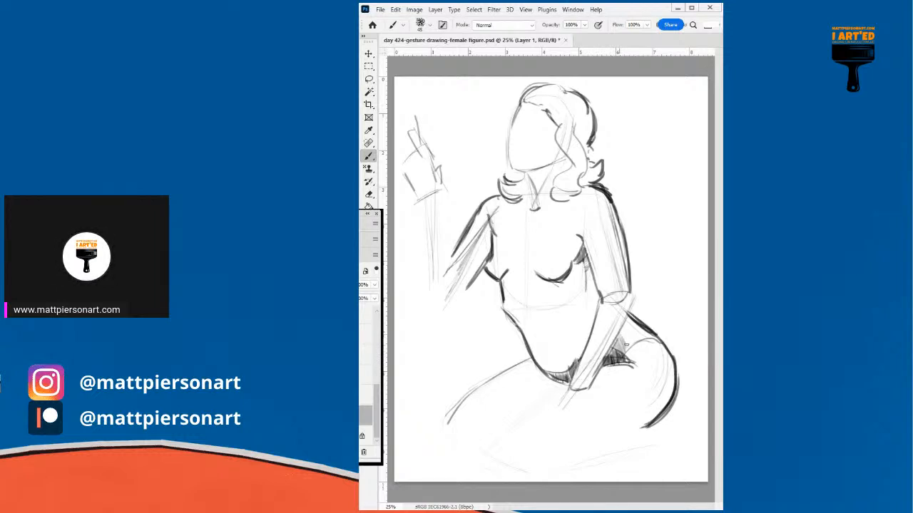
{"action": "mouse_move", "coordinate": [630, 348]}
{"action": "left_mouse_down"}
{"action": "mouse_move", "coordinate": [629, 319]}
{"action": "mouse_move", "coordinate": [633, 335]}
{"action": "mouse_move", "coordinate": [634, 320]}
{"action": "mouse_move", "coordinate": [660, 342]}
{"action": "left_mouse_up"}
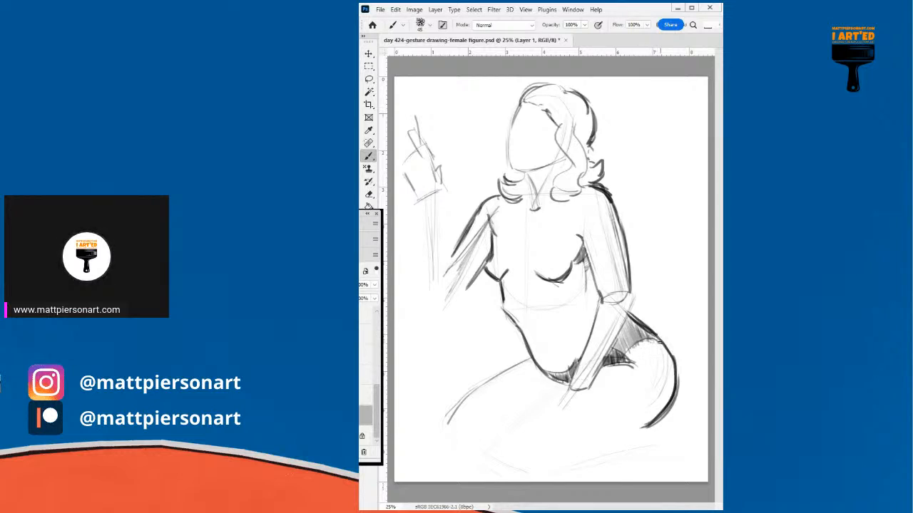
Step: Hatch a shadow along the outer side of the buttock and fill in the hip shading beside the forearm
{"action": "mouse_move", "coordinate": [657, 378]}
{"action": "left_mouse_down"}
{"action": "mouse_move", "coordinate": [650, 342]}
{"action": "mouse_move", "coordinate": [662, 385]}
{"action": "mouse_move", "coordinate": [646, 415]}
{"action": "left_mouse_up"}
{"action": "mouse_move", "coordinate": [658, 359]}
{"action": "left_mouse_down"}
{"action": "mouse_move", "coordinate": [647, 402]}
{"action": "mouse_move", "coordinate": [663, 417]}
{"action": "mouse_move", "coordinate": [652, 389]}
{"action": "mouse_move", "coordinate": [656, 407]}
{"action": "mouse_move", "coordinate": [665, 382]}
{"action": "mouse_move", "coordinate": [654, 372]}
{"action": "mouse_move", "coordinate": [663, 393]}
{"action": "mouse_move", "coordinate": [665, 376]}
{"action": "mouse_move", "coordinate": [640, 352]}
{"action": "mouse_move", "coordinate": [662, 398]}
{"action": "mouse_move", "coordinate": [669, 355]}
{"action": "left_mouse_up"}
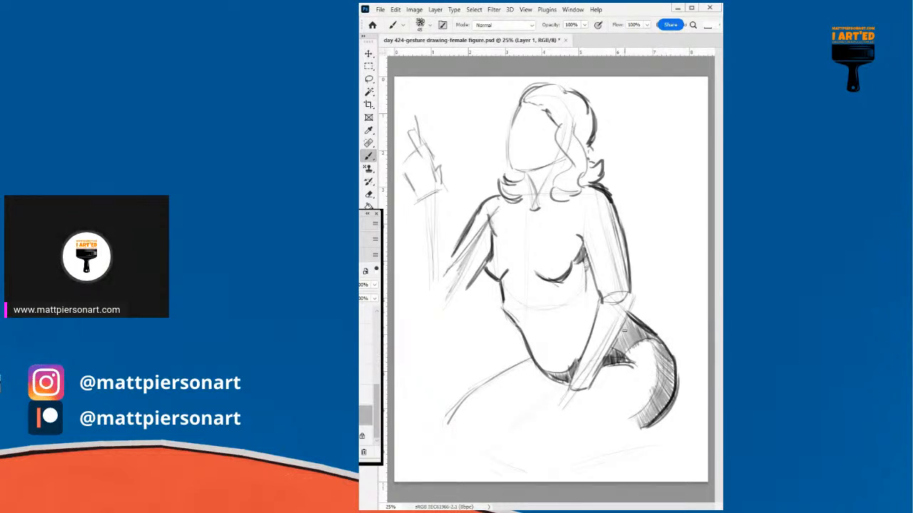
{"action": "left_click_drag", "start_coordinate": [619, 355], "coordinate": [639, 341]}
Step: Add a shaded fold on the stomach, darken the jaw line, and strengthen the lower belly edge beside the wrist
{"action": "mouse_move", "coordinate": [544, 309]}
{"action": "left_mouse_down"}
{"action": "mouse_move", "coordinate": [568, 326]}
{"action": "mouse_move", "coordinate": [562, 321]}
{"action": "mouse_move", "coordinate": [579, 319]}
{"action": "left_mouse_up"}
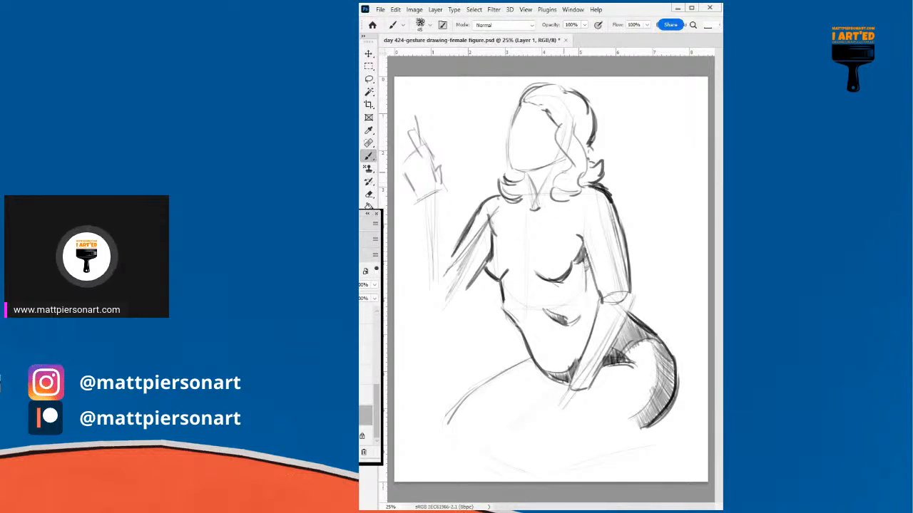
{"action": "mouse_move", "coordinate": [546, 167]}
{"action": "left_mouse_down"}
{"action": "mouse_move", "coordinate": [561, 153]}
{"action": "mouse_move", "coordinate": [548, 165]}
{"action": "left_mouse_up"}
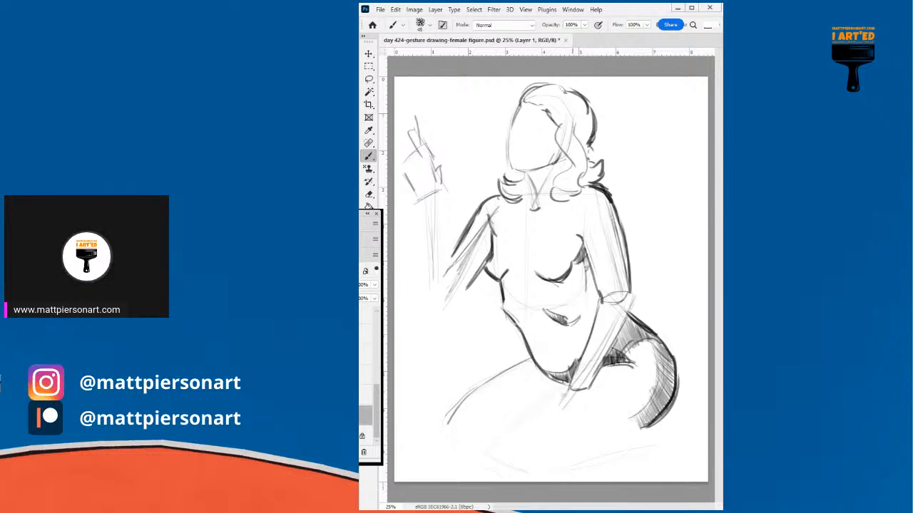
{"action": "left_click_drag", "start_coordinate": [550, 377], "coordinate": [568, 388]}
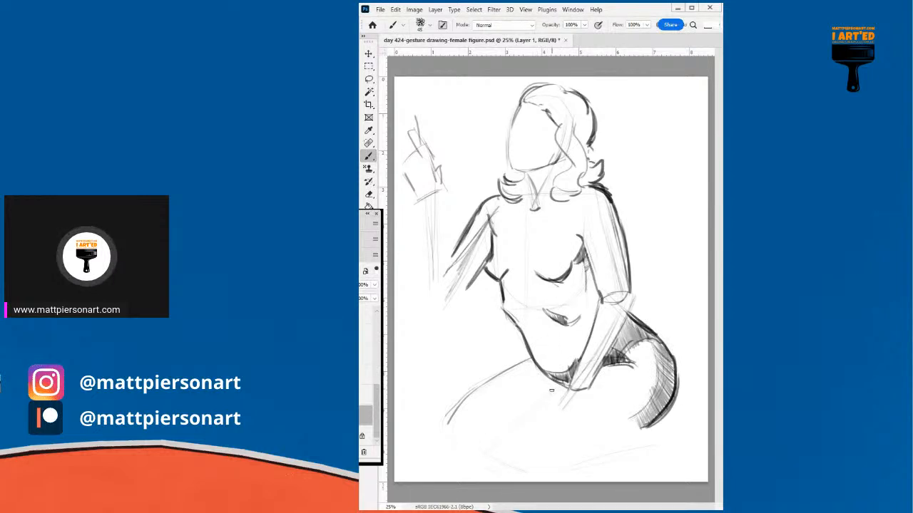
{"action": "left_click_drag", "start_coordinate": [578, 366], "coordinate": [569, 386]}
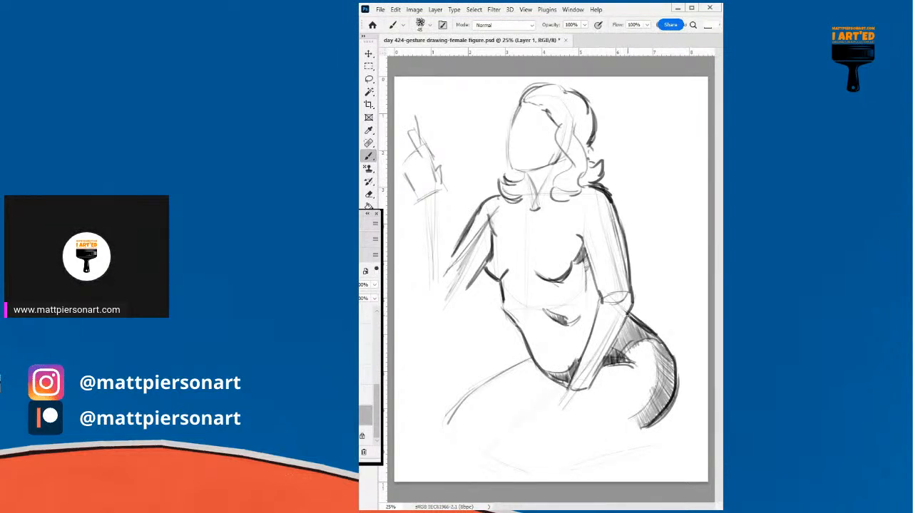
Step: Darken both contours of the lowered forearm and hatch a shadow along the outer side of its upper arm
{"action": "left_click_drag", "start_coordinate": [625, 318], "coordinate": [585, 392]}
{"action": "left_click_drag", "start_coordinate": [596, 311], "coordinate": [578, 361]}
{"action": "left_click_drag", "start_coordinate": [590, 326], "coordinate": [574, 378]}
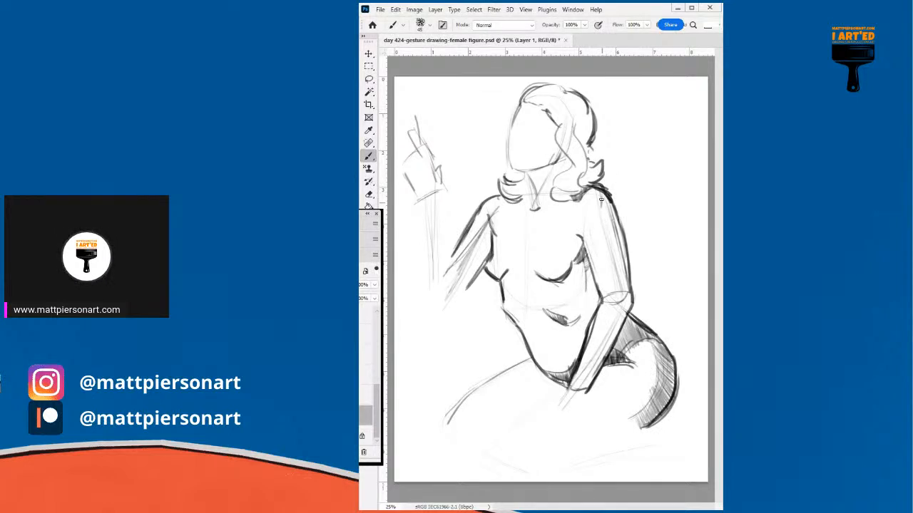
{"action": "left_click_drag", "start_coordinate": [610, 232], "coordinate": [619, 254]}
{"action": "mouse_move", "coordinate": [601, 197]}
{"action": "left_mouse_down"}
{"action": "mouse_move", "coordinate": [620, 255]}
{"action": "mouse_move", "coordinate": [611, 255]}
{"action": "mouse_move", "coordinate": [612, 242]}
{"action": "mouse_move", "coordinate": [618, 257]}
{"action": "mouse_move", "coordinate": [625, 242]}
{"action": "mouse_move", "coordinate": [624, 282]}
{"action": "left_mouse_up"}
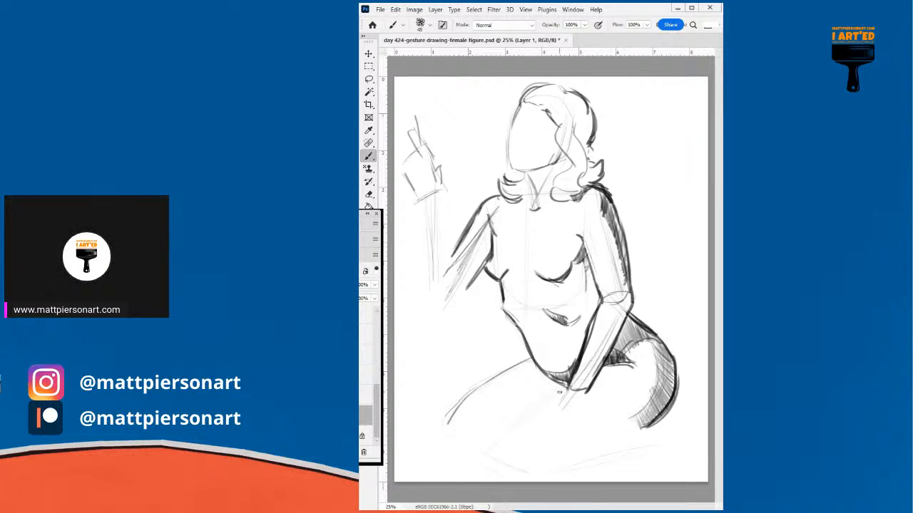
Step: Outline the back of the lowered hand on the thigh, and add the navel and side-of-torso accents
{"action": "left_click_drag", "start_coordinate": [570, 388], "coordinate": [532, 408]}
{"action": "mouse_move", "coordinate": [586, 397]}
{"action": "left_mouse_down"}
{"action": "mouse_move", "coordinate": [564, 418]}
{"action": "mouse_move", "coordinate": [540, 413]}
{"action": "mouse_move", "coordinate": [573, 413]}
{"action": "left_mouse_up"}
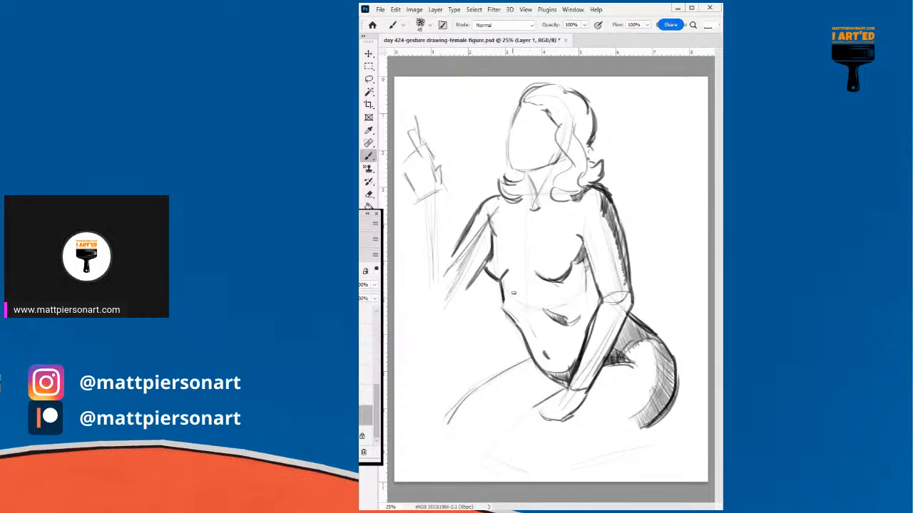
{"action": "mouse_move", "coordinate": [507, 276]}
{"action": "left_mouse_down"}
{"action": "mouse_move", "coordinate": [505, 294]}
{"action": "mouse_move", "coordinate": [504, 277]}
{"action": "left_mouse_up"}
Step: Outline both sides of the raised forearm from wrist to elbow and join it to the upper arm
{"action": "left_click_drag", "start_coordinate": [441, 196], "coordinate": [446, 247]}
{"action": "left_click_drag", "start_coordinate": [437, 194], "coordinate": [450, 275]}
{"action": "mouse_move", "coordinate": [421, 208]}
{"action": "left_mouse_down"}
{"action": "mouse_move", "coordinate": [417, 276]}
{"action": "mouse_move", "coordinate": [430, 304]}
{"action": "mouse_move", "coordinate": [464, 293]}
{"action": "mouse_move", "coordinate": [472, 271]}
{"action": "left_mouse_up"}
{"action": "left_click_drag", "start_coordinate": [452, 304], "coordinate": [472, 286]}
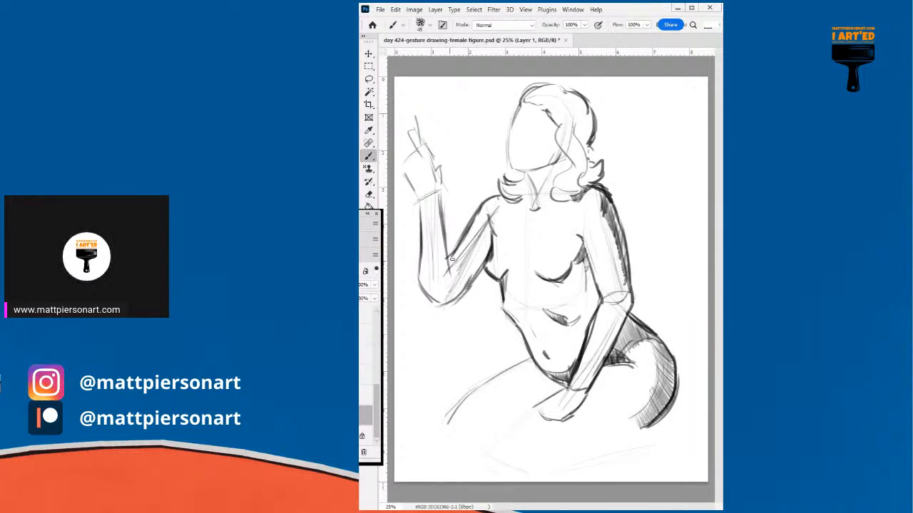
{"action": "mouse_move", "coordinate": [449, 258]}
{"action": "left_mouse_down"}
{"action": "mouse_move", "coordinate": [482, 197]}
{"action": "mouse_move", "coordinate": [476, 227]}
{"action": "left_mouse_up"}
Step: Enlarge the brush to 200 and lay broad grey shading over the raised arm's upper arm
{"action": "key", "text": "bracketright"}
{"action": "key", "text": "bracketright"}
{"action": "key", "text": "bracketright"}
{"action": "key", "text": "bracketright"}
{"action": "key", "text": "bracketright"}
{"action": "key", "text": "bracketright"}
{"action": "key", "text": "bracketright"}
{"action": "key", "text": "bracketright"}
{"action": "key", "text": "bracketright"}
{"action": "key", "text": "bracketright"}
{"action": "mouse_move", "coordinate": [450, 273]}
{"action": "left_mouse_down"}
{"action": "mouse_move", "coordinate": [459, 299]}
{"action": "mouse_move", "coordinate": [474, 223]}
{"action": "mouse_move", "coordinate": [467, 259]}
{"action": "mouse_move", "coordinate": [483, 258]}
{"action": "mouse_move", "coordinate": [500, 194]}
{"action": "mouse_move", "coordinate": [472, 247]}
{"action": "mouse_move", "coordinate": [482, 217]}
{"action": "mouse_move", "coordinate": [484, 228]}
{"action": "mouse_move", "coordinate": [503, 202]}
{"action": "mouse_move", "coordinate": [484, 215]}
{"action": "mouse_move", "coordinate": [486, 242]}
{"action": "mouse_move", "coordinate": [465, 265]}
{"action": "mouse_move", "coordinate": [470, 249]}
{"action": "mouse_move", "coordinate": [453, 263]}
{"action": "mouse_move", "coordinate": [474, 238]}
{"action": "mouse_move", "coordinate": [454, 279]}
{"action": "mouse_move", "coordinate": [467, 250]}
{"action": "mouse_move", "coordinate": [461, 259]}
{"action": "mouse_move", "coordinate": [471, 206]}
{"action": "mouse_move", "coordinate": [504, 208]}
{"action": "left_mouse_up"}
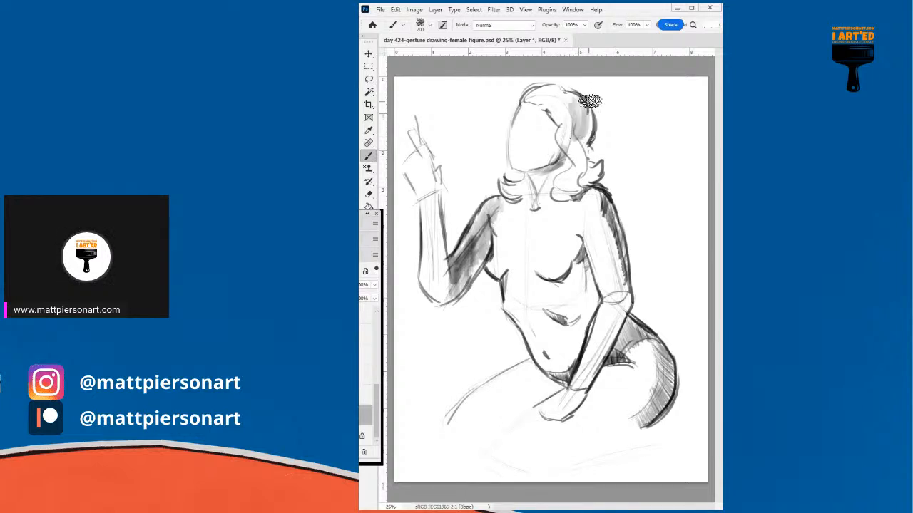
Step: Lay broad grey shading over the crown and back of the hair and across the belly and waist
{"action": "mouse_move", "coordinate": [576, 117]}
{"action": "left_mouse_down"}
{"action": "mouse_move", "coordinate": [582, 124]}
{"action": "mouse_move", "coordinate": [575, 100]}
{"action": "mouse_move", "coordinate": [581, 117]}
{"action": "left_mouse_up"}
{"action": "mouse_move", "coordinate": [534, 95]}
{"action": "left_mouse_down"}
{"action": "mouse_move", "coordinate": [551, 91]}
{"action": "mouse_move", "coordinate": [533, 94]}
{"action": "left_mouse_up"}
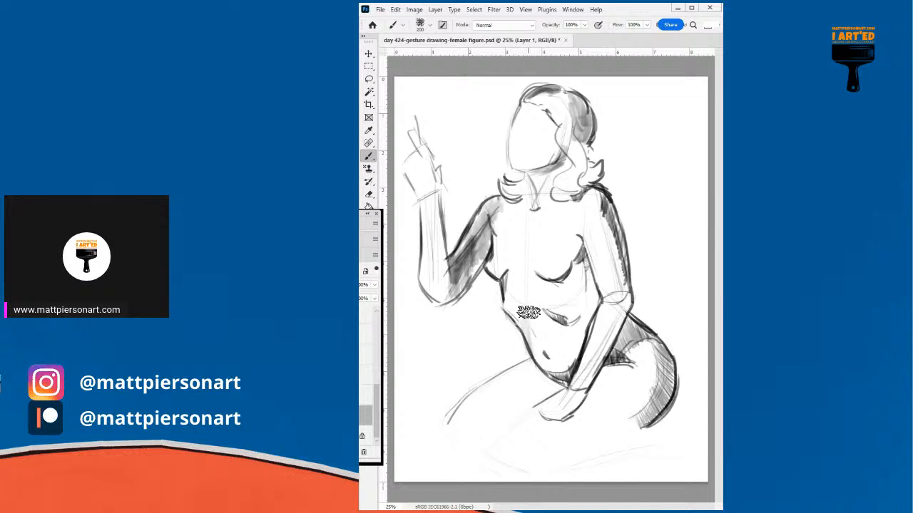
{"action": "mouse_move", "coordinate": [545, 350]}
{"action": "left_mouse_down"}
{"action": "mouse_move", "coordinate": [549, 364]}
{"action": "mouse_move", "coordinate": [550, 325]}
{"action": "mouse_move", "coordinate": [560, 378]}
{"action": "mouse_move", "coordinate": [560, 335]}
{"action": "mouse_move", "coordinate": [567, 371]}
{"action": "mouse_move", "coordinate": [570, 317]}
{"action": "mouse_move", "coordinate": [575, 360]}
{"action": "mouse_move", "coordinate": [584, 326]}
{"action": "left_mouse_up"}
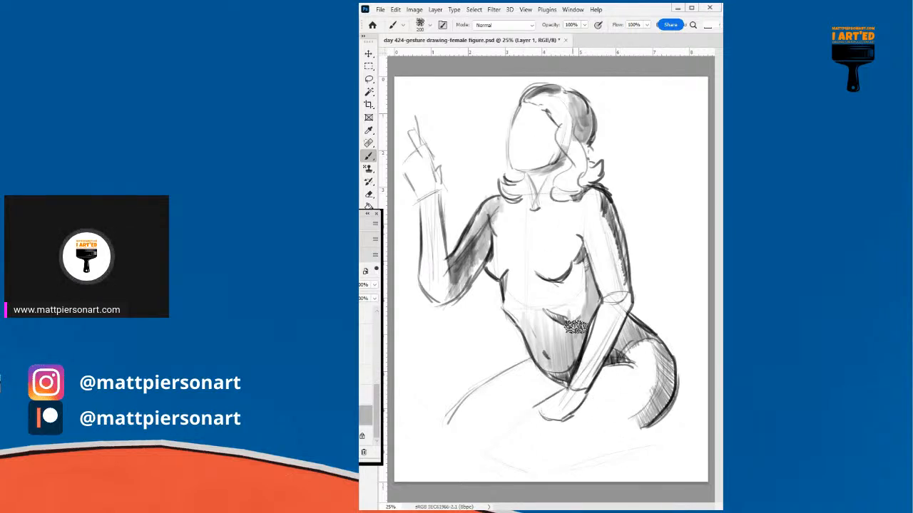
Step: Try broad shading along the underside of the thigh, and undo those strokes
{"action": "mouse_move", "coordinate": [649, 418]}
{"action": "left_mouse_down"}
{"action": "mouse_move", "coordinate": [601, 440]}
{"action": "mouse_move", "coordinate": [642, 419]}
{"action": "mouse_move", "coordinate": [600, 428]}
{"action": "mouse_move", "coordinate": [628, 429]}
{"action": "mouse_move", "coordinate": [646, 409]}
{"action": "mouse_move", "coordinate": [579, 437]}
{"action": "mouse_move", "coordinate": [610, 430]}
{"action": "mouse_move", "coordinate": [590, 451]}
{"action": "mouse_move", "coordinate": [614, 428]}
{"action": "mouse_move", "coordinate": [616, 441]}
{"action": "mouse_move", "coordinate": [625, 425]}
{"action": "mouse_move", "coordinate": [642, 418]}
{"action": "mouse_move", "coordinate": [615, 436]}
{"action": "mouse_move", "coordinate": [649, 424]}
{"action": "mouse_move", "coordinate": [605, 446]}
{"action": "mouse_move", "coordinate": [645, 424]}
{"action": "mouse_move", "coordinate": [598, 444]}
{"action": "mouse_move", "coordinate": [640, 413]}
{"action": "left_mouse_up"}
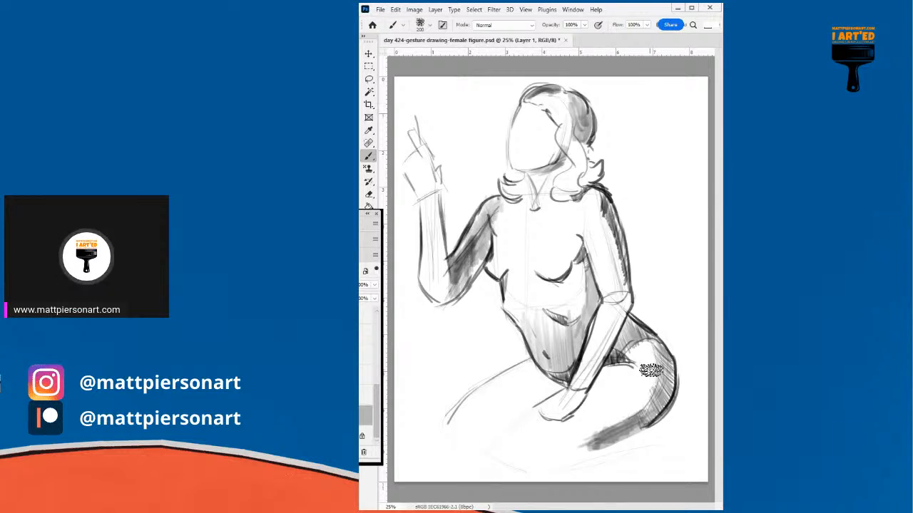
{"action": "key", "text": "ctrl+z"}
{"action": "key", "text": "ctrl+z"}
{"action": "key", "text": "ctrl+z"}
{"action": "key", "text": "ctrl+z"}
{"action": "key", "text": "ctrl+z"}
Step: Reduce the brush size to 40 and draw the thumb and spread fingers of the hand resting on the thigh
{"action": "key", "text": "bracketleft"}
{"action": "key", "text": "bracketleft"}
{"action": "key", "text": "bracketleft"}
{"action": "key", "text": "bracketleft"}
{"action": "key", "text": "bracketleft"}
{"action": "key", "text": "bracketleft"}
{"action": "key", "text": "bracketleft"}
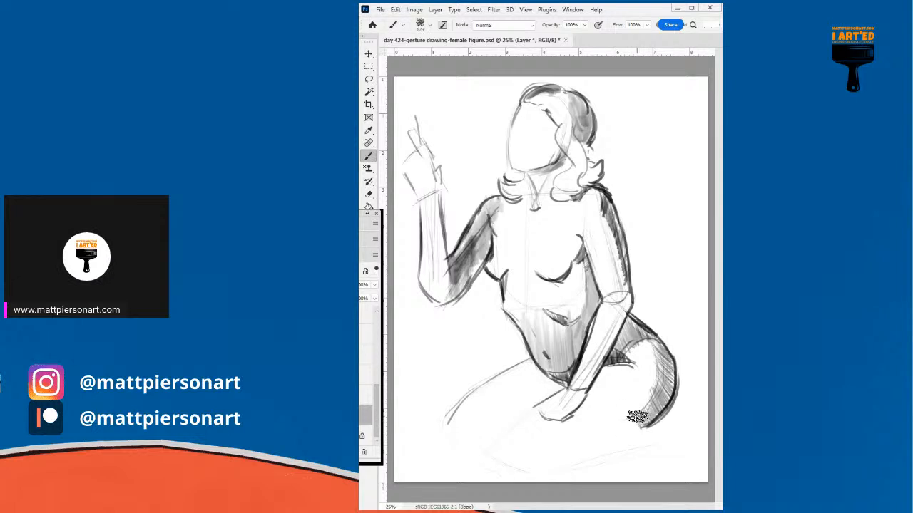
{"action": "key", "text": "bracketleft"}
{"action": "key", "text": "bracketleft"}
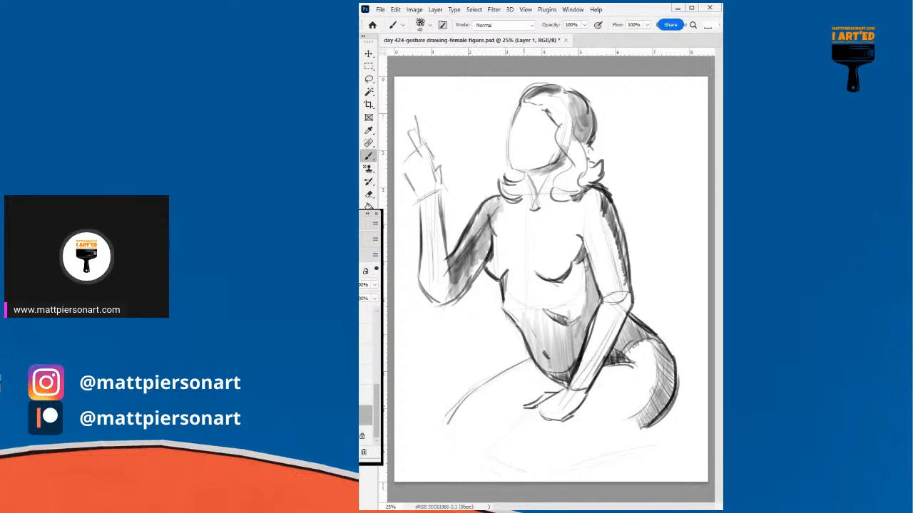
{"action": "mouse_move", "coordinate": [535, 410]}
{"action": "left_mouse_down"}
{"action": "mouse_move", "coordinate": [521, 432]}
{"action": "mouse_move", "coordinate": [533, 435]}
{"action": "mouse_move", "coordinate": [520, 439]}
{"action": "left_mouse_up"}
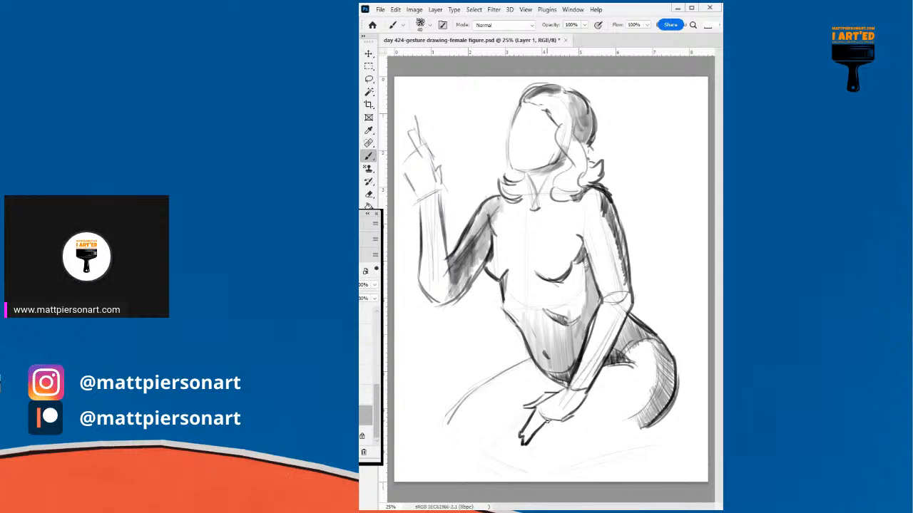
{"action": "mouse_move", "coordinate": [549, 420]}
{"action": "left_mouse_down"}
{"action": "mouse_move", "coordinate": [536, 449]}
{"action": "mouse_move", "coordinate": [551, 426]}
{"action": "mouse_move", "coordinate": [557, 444]}
{"action": "mouse_move", "coordinate": [578, 410]}
{"action": "left_mouse_up"}
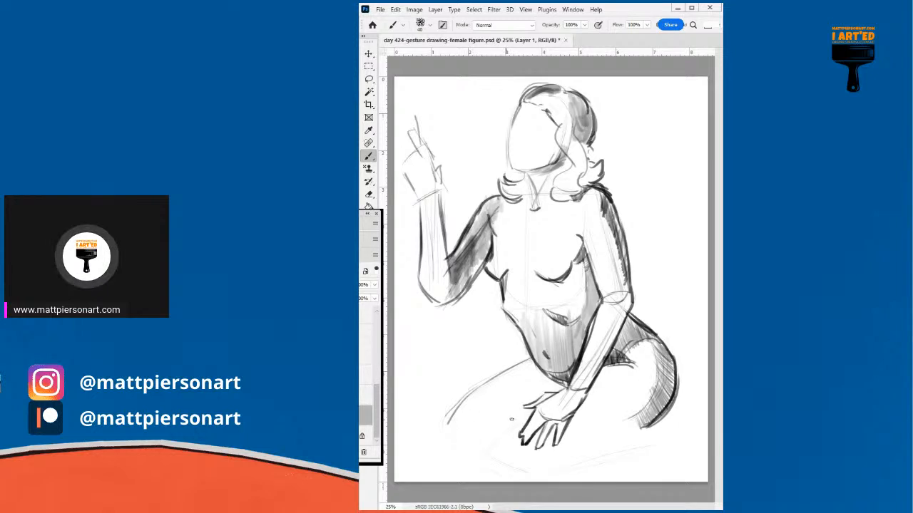
Step: Outline the near thigh from beside the hand to the knee, and darken its underside back to the buttock
{"action": "left_click_drag", "start_coordinate": [530, 408], "coordinate": [480, 451]}
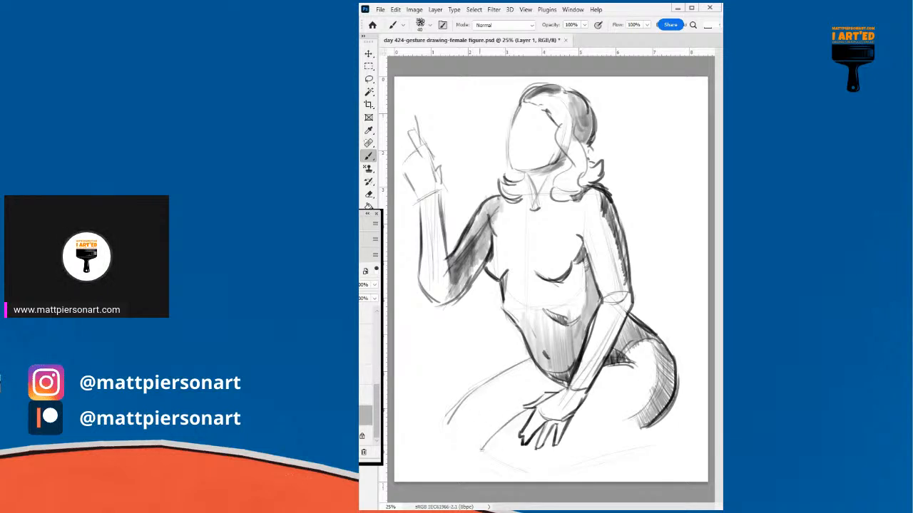
{"action": "mouse_move", "coordinate": [530, 408]}
{"action": "left_mouse_down"}
{"action": "mouse_move", "coordinate": [482, 455]}
{"action": "mouse_move", "coordinate": [482, 471]}
{"action": "left_mouse_up"}
{"action": "mouse_move", "coordinate": [555, 470]}
{"action": "left_mouse_down"}
{"action": "mouse_move", "coordinate": [647, 430]}
{"action": "mouse_move", "coordinate": [635, 436]}
{"action": "left_mouse_up"}
{"action": "left_click_drag", "start_coordinate": [586, 456], "coordinate": [642, 430]}
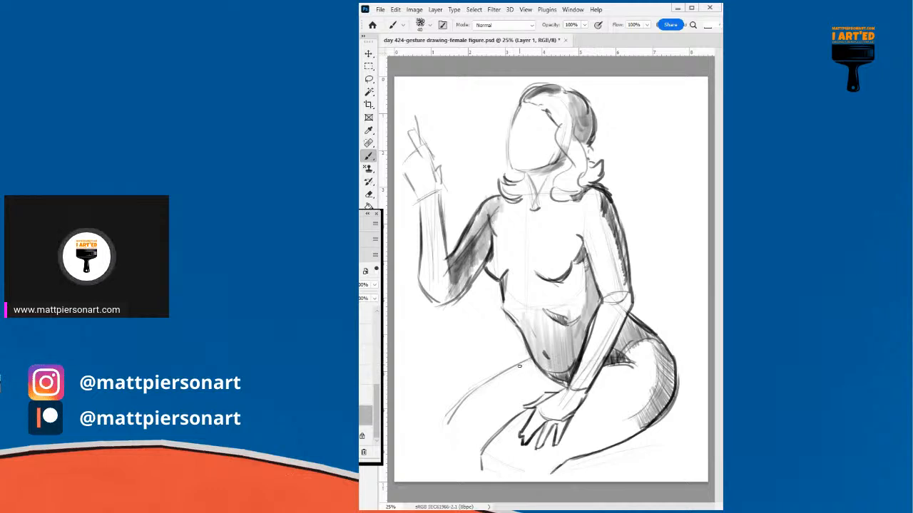
Step: Extend the far thigh line to the belly and fill dark shadows into both hip creases
{"action": "left_click_drag", "start_coordinate": [511, 369], "coordinate": [539, 366]}
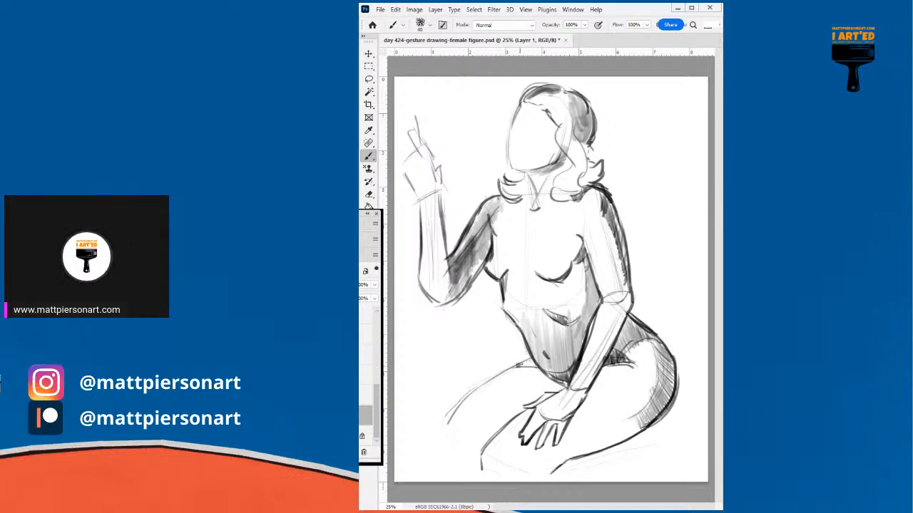
{"action": "key", "text": "bracketleft"}
{"action": "mouse_move", "coordinate": [617, 364]}
{"action": "left_mouse_down"}
{"action": "mouse_move", "coordinate": [592, 388]}
{"action": "mouse_move", "coordinate": [606, 367]}
{"action": "left_mouse_up"}
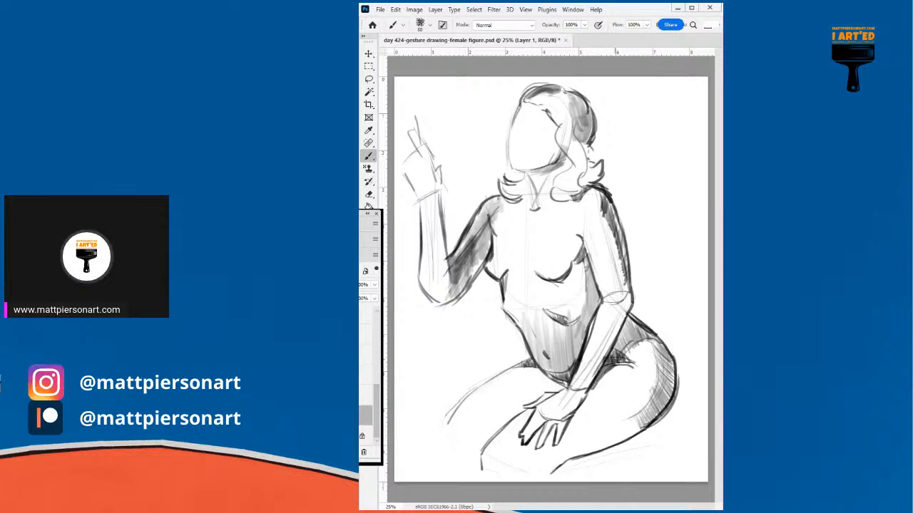
{"action": "left_click_drag", "start_coordinate": [617, 361], "coordinate": [626, 362]}
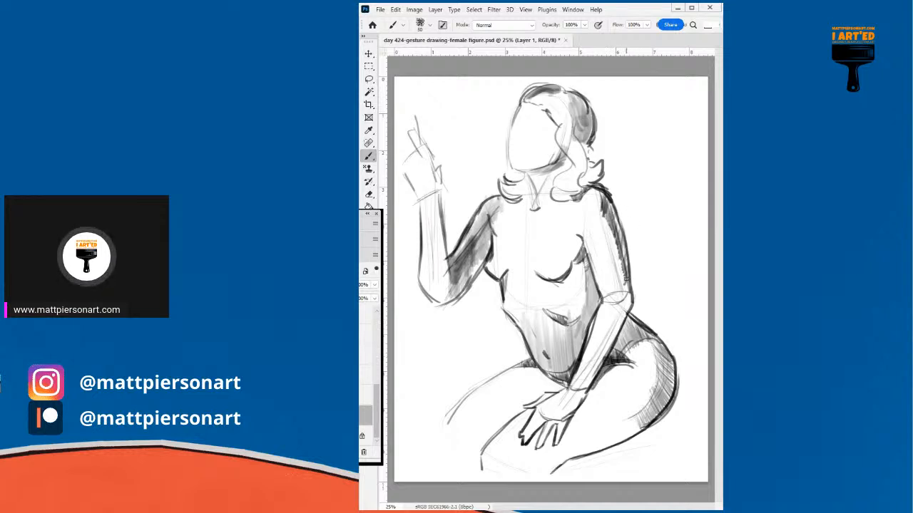
Step: Darken the lowered elbow, shade the outer side of that forearm, and hatch the neck beneath the jaw
{"action": "left_click_drag", "start_coordinate": [624, 289], "coordinate": [619, 314]}
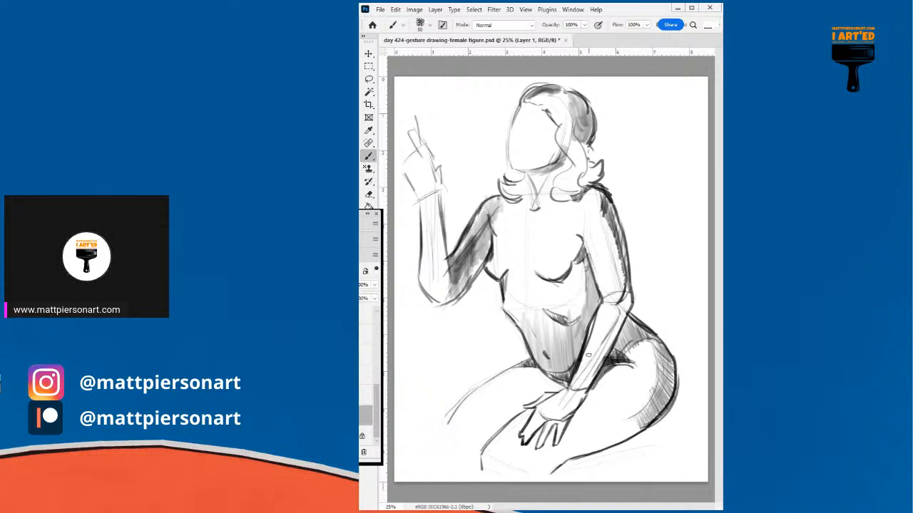
{"action": "mouse_move", "coordinate": [579, 387]}
{"action": "left_mouse_down"}
{"action": "mouse_move", "coordinate": [616, 326]}
{"action": "mouse_move", "coordinate": [612, 310]}
{"action": "left_mouse_up"}
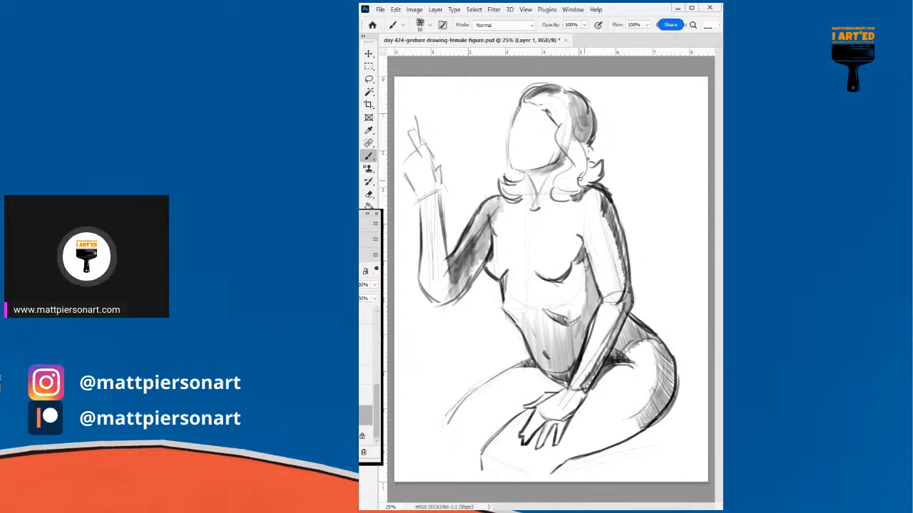
{"action": "mouse_move", "coordinate": [525, 171]}
{"action": "left_mouse_down"}
{"action": "mouse_move", "coordinate": [510, 152]}
{"action": "mouse_move", "coordinate": [511, 164]}
{"action": "left_mouse_up"}
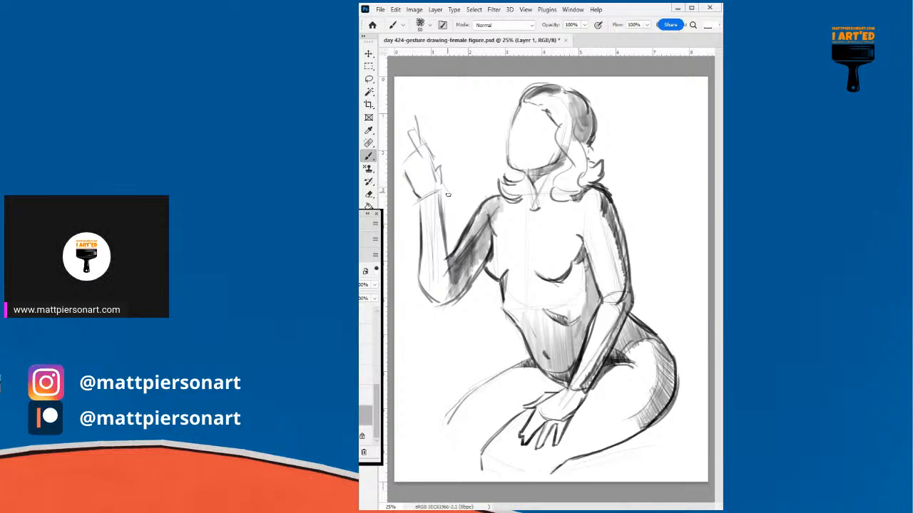
Step: Move the whole figure slightly away from the canvas edge beside the raised hand, and return to the Brush tool
{"action": "key", "text": "v"}
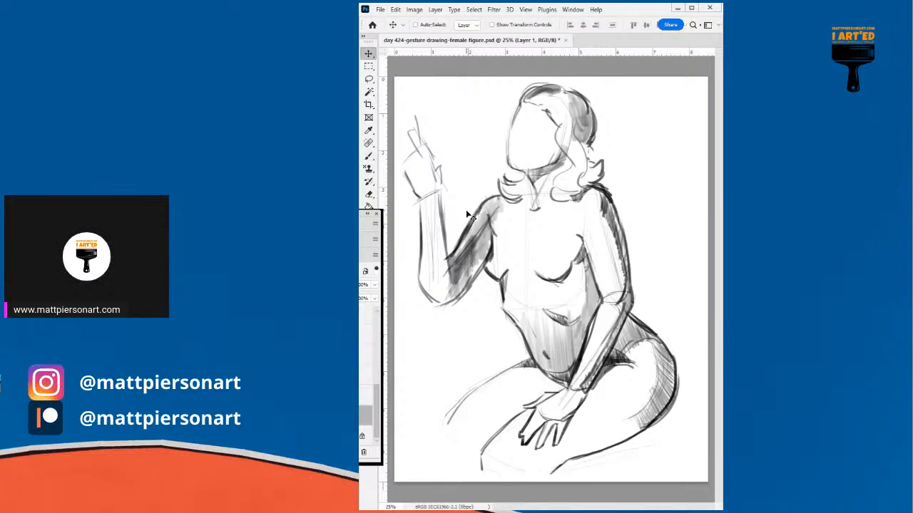
{"action": "left_click_drag", "start_coordinate": [468, 214], "coordinate": [479, 206]}
{"action": "key", "text": "b"}
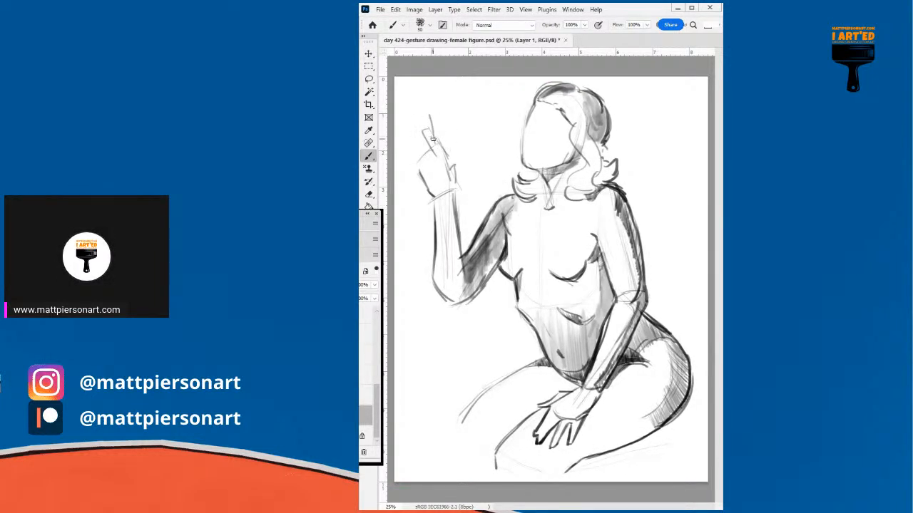
Step: Draw the fingers, thumb and palm contour of the raised hand, redoing the wrist strokes and darkening the inner forearm
{"action": "mouse_move", "coordinate": [427, 140]}
{"action": "left_mouse_down"}
{"action": "mouse_move", "coordinate": [425, 126]}
{"action": "mouse_move", "coordinate": [446, 163]}
{"action": "mouse_move", "coordinate": [455, 155]}
{"action": "mouse_move", "coordinate": [457, 194]}
{"action": "left_mouse_up"}
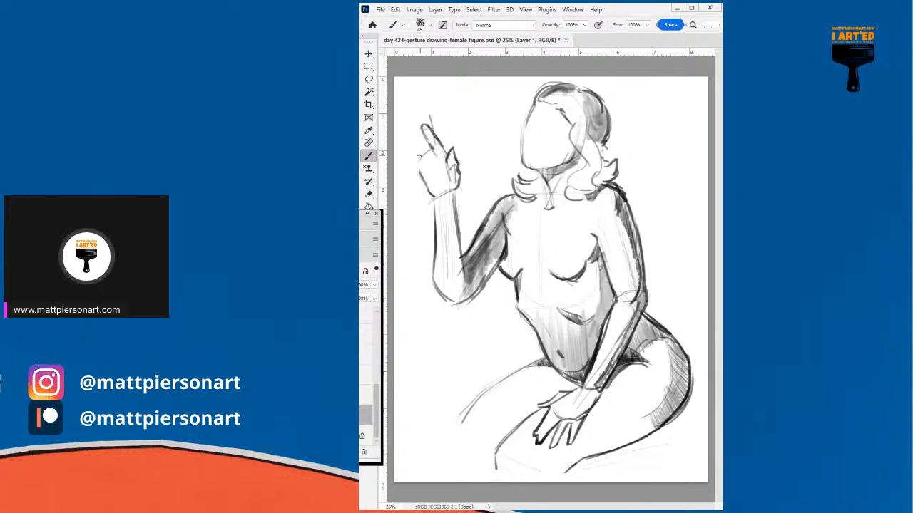
{"action": "mouse_move", "coordinate": [432, 149]}
{"action": "left_mouse_down"}
{"action": "mouse_move", "coordinate": [423, 154]}
{"action": "mouse_move", "coordinate": [428, 168]}
{"action": "mouse_move", "coordinate": [435, 164]}
{"action": "mouse_move", "coordinate": [429, 171]}
{"action": "mouse_move", "coordinate": [409, 158]}
{"action": "mouse_move", "coordinate": [432, 196]}
{"action": "mouse_move", "coordinate": [401, 158]}
{"action": "mouse_move", "coordinate": [410, 153]}
{"action": "mouse_move", "coordinate": [429, 190]}
{"action": "mouse_move", "coordinate": [458, 176]}
{"action": "mouse_move", "coordinate": [450, 193]}
{"action": "left_mouse_up"}
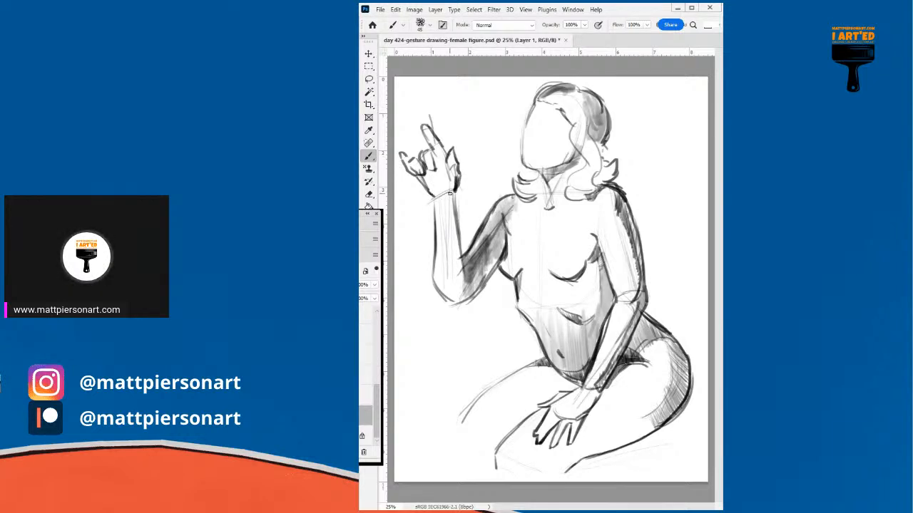
{"action": "key", "text": "ctrl+z"}
{"action": "key", "text": "ctrl+z"}
{"action": "key", "text": "ctrl+z"}
{"action": "mouse_move", "coordinate": [460, 178]}
{"action": "left_mouse_down"}
{"action": "mouse_move", "coordinate": [455, 161]}
{"action": "mouse_move", "coordinate": [453, 191]}
{"action": "mouse_move", "coordinate": [430, 190]}
{"action": "mouse_move", "coordinate": [455, 230]}
{"action": "mouse_move", "coordinate": [464, 268]}
{"action": "mouse_move", "coordinate": [461, 254]}
{"action": "mouse_move", "coordinate": [467, 248]}
{"action": "mouse_move", "coordinate": [470, 259]}
{"action": "mouse_move", "coordinate": [479, 246]}
{"action": "mouse_move", "coordinate": [466, 254]}
{"action": "left_mouse_up"}
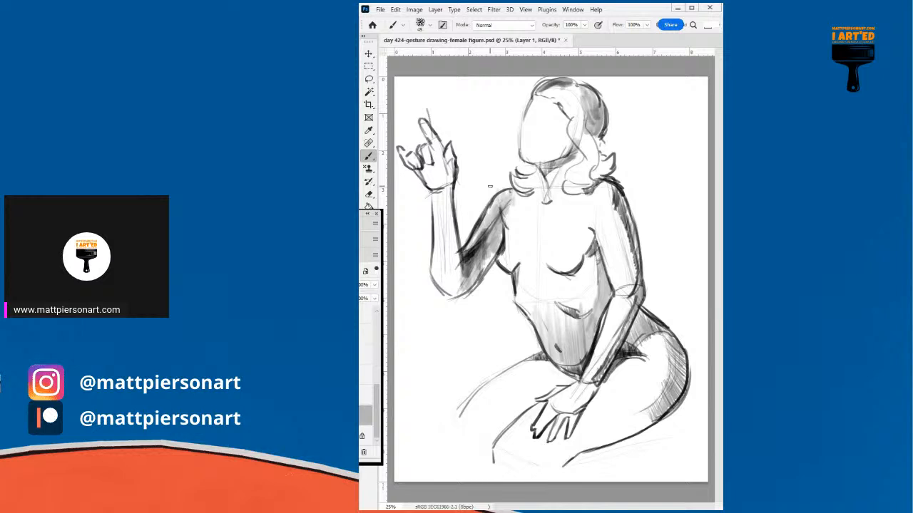
Step: Deepen the shadows inside the raised elbow, beside the armpit and under the near breast
{"action": "left_click_drag", "start_coordinate": [502, 230], "coordinate": [493, 257]}
{"action": "left_click_drag", "start_coordinate": [595, 242], "coordinate": [597, 254]}
{"action": "left_click_drag", "start_coordinate": [552, 271], "coordinate": [562, 278]}
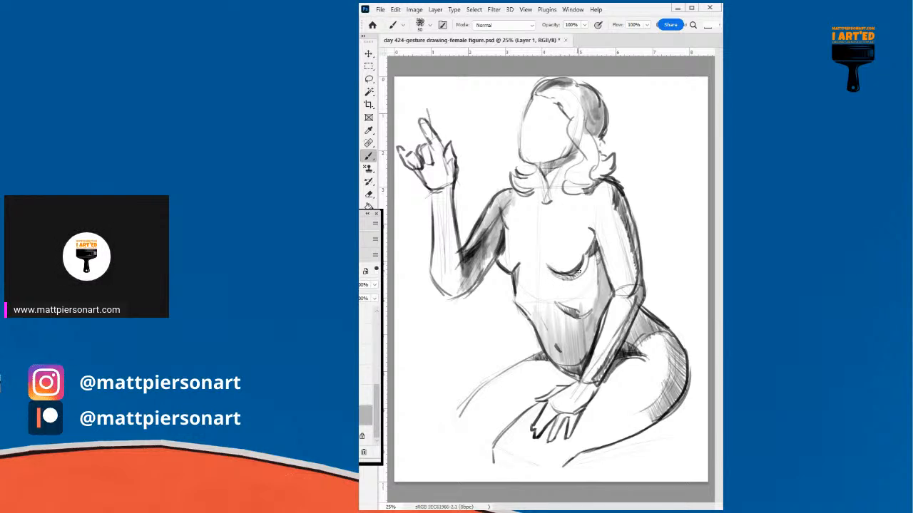
{"action": "mouse_move", "coordinate": [570, 276]}
{"action": "left_mouse_down"}
{"action": "mouse_move", "coordinate": [585, 269]}
{"action": "mouse_move", "coordinate": [586, 245]}
{"action": "left_mouse_up"}
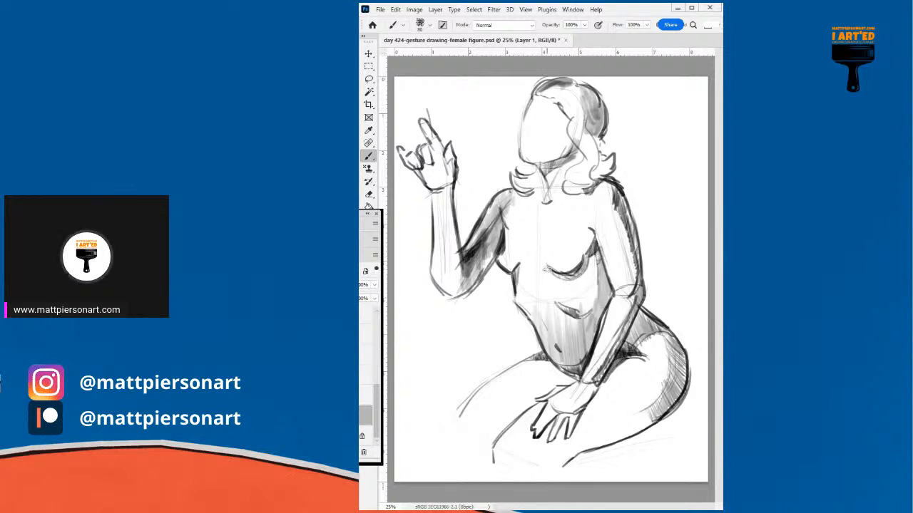
Step: Reduce the brush size to 30 and handwrite "P22" with "Day 424" beneath it in the blank space beside the head
{"action": "key", "text": "bracketleft"}
{"action": "key", "text": "bracketleft"}
{"action": "key", "text": "bracketleft"}
{"action": "key", "text": "bracketleft"}
{"action": "key", "text": "bracketleft"}
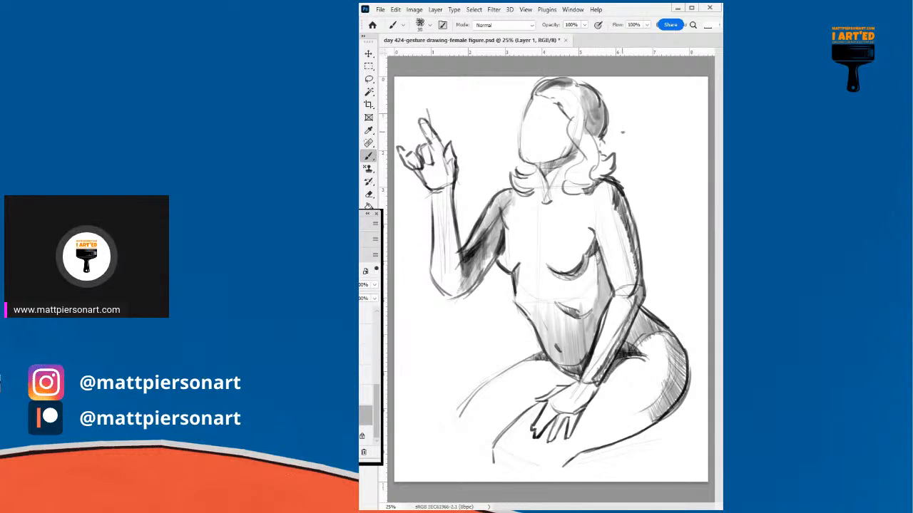
{"action": "mouse_move", "coordinate": [639, 111]}
{"action": "left_mouse_down"}
{"action": "mouse_move", "coordinate": [664, 126]}
{"action": "mouse_move", "coordinate": [681, 122]}
{"action": "mouse_move", "coordinate": [634, 147]}
{"action": "left_mouse_up"}
{"action": "left_click_drag", "start_coordinate": [652, 139], "coordinate": [663, 145]}
{"action": "mouse_move", "coordinate": [668, 137]}
{"action": "left_mouse_down"}
{"action": "mouse_move", "coordinate": [666, 151]}
{"action": "mouse_move", "coordinate": [629, 157]}
{"action": "mouse_move", "coordinate": [642, 156]}
{"action": "left_mouse_up"}
{"action": "key", "text": "ctrl+z"}
{"action": "key", "text": "ctrl+z"}
{"action": "key", "text": "ctrl+z"}
{"action": "key", "text": "ctrl+z"}
{"action": "key", "text": "ctrl+z"}
{"action": "left_click_drag", "start_coordinate": [649, 147], "coordinate": [657, 154]}
{"action": "mouse_move", "coordinate": [661, 145]}
{"action": "left_mouse_down"}
{"action": "mouse_move", "coordinate": [654, 162]}
{"action": "mouse_move", "coordinate": [696, 144]}
{"action": "left_mouse_up"}
{"action": "left_click_drag", "start_coordinate": [693, 134], "coordinate": [693, 151]}
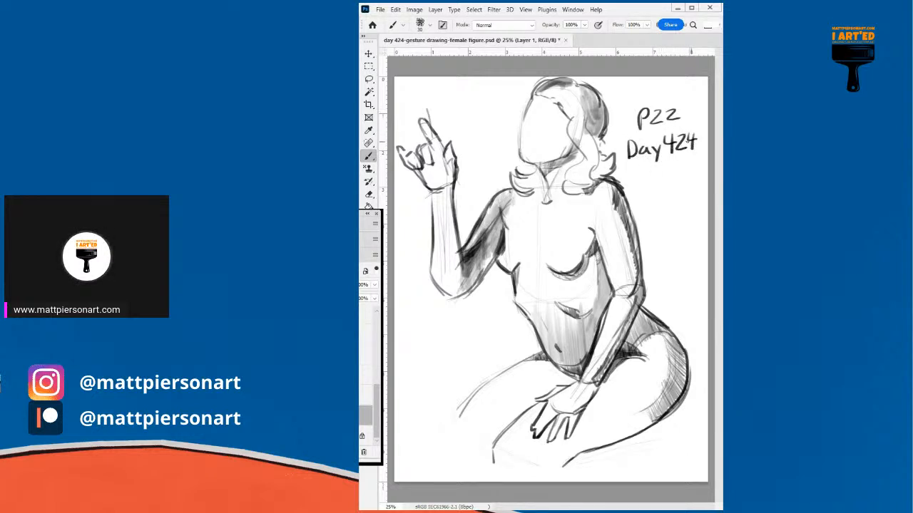